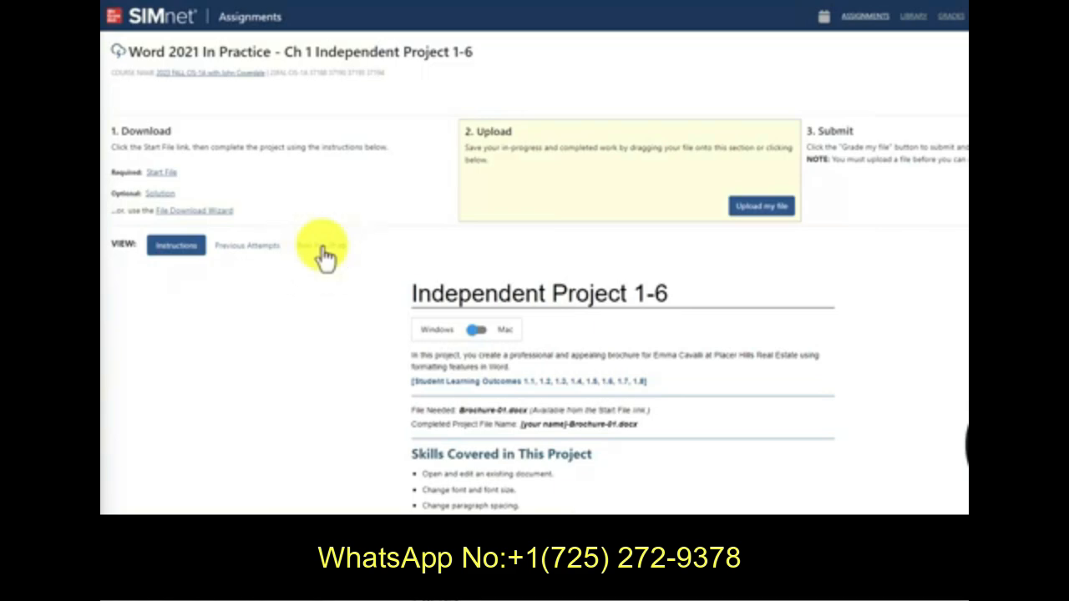
Step: Review the SIMnet project best practices and return to the project instructions
click(322, 249)
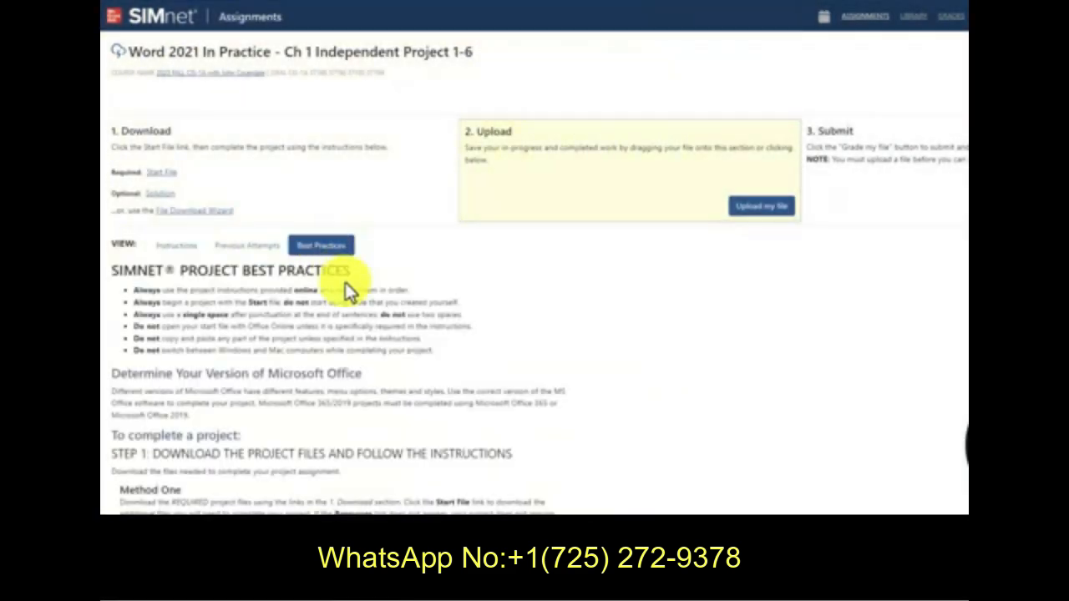
scroll(345, 282, down, 3)
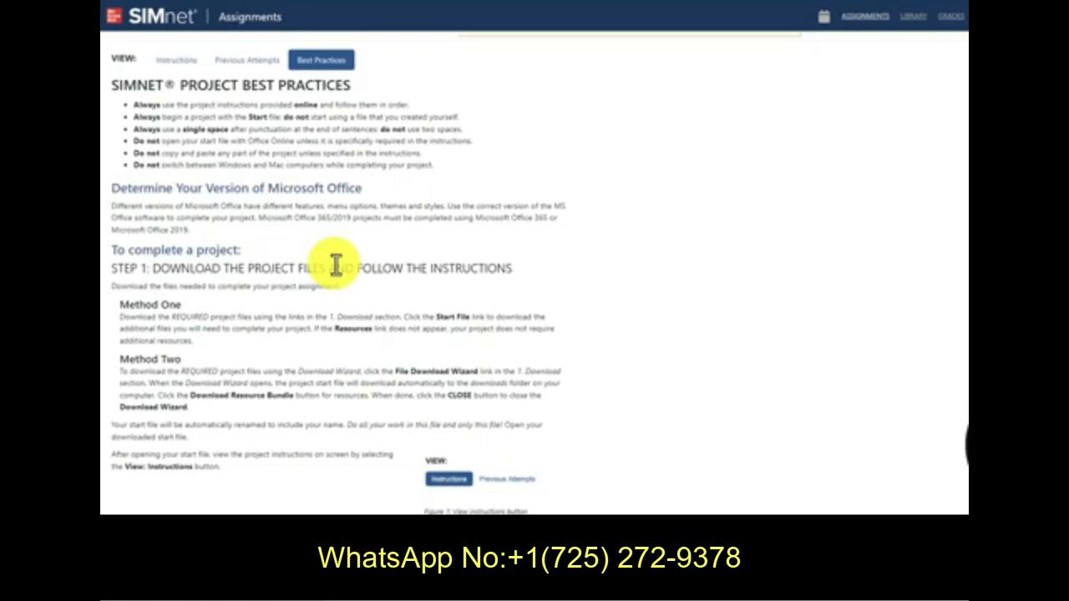
scroll(339, 271, up, 3)
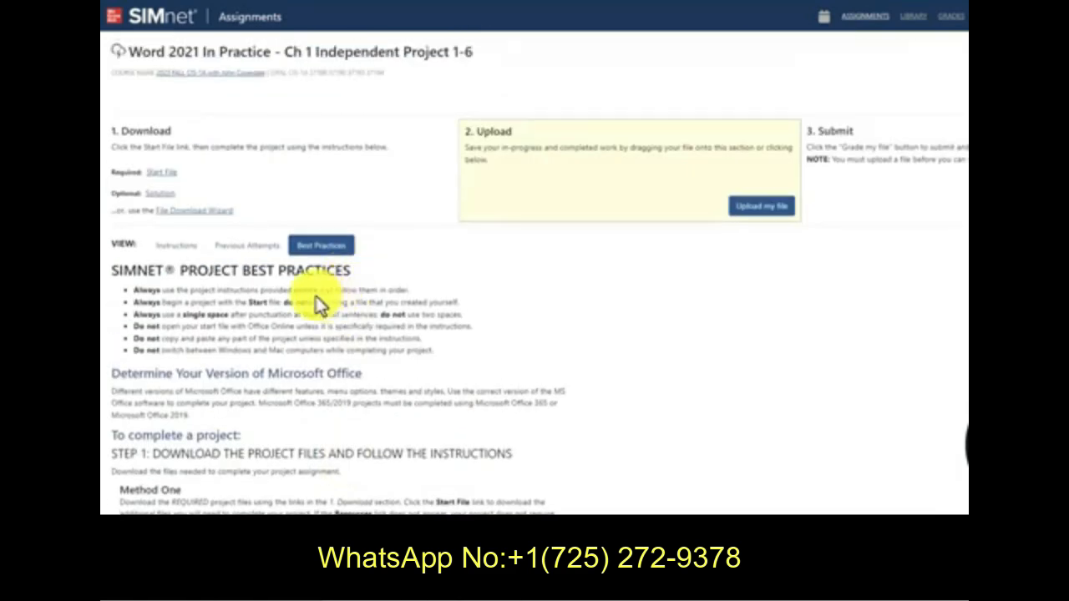
click(190, 249)
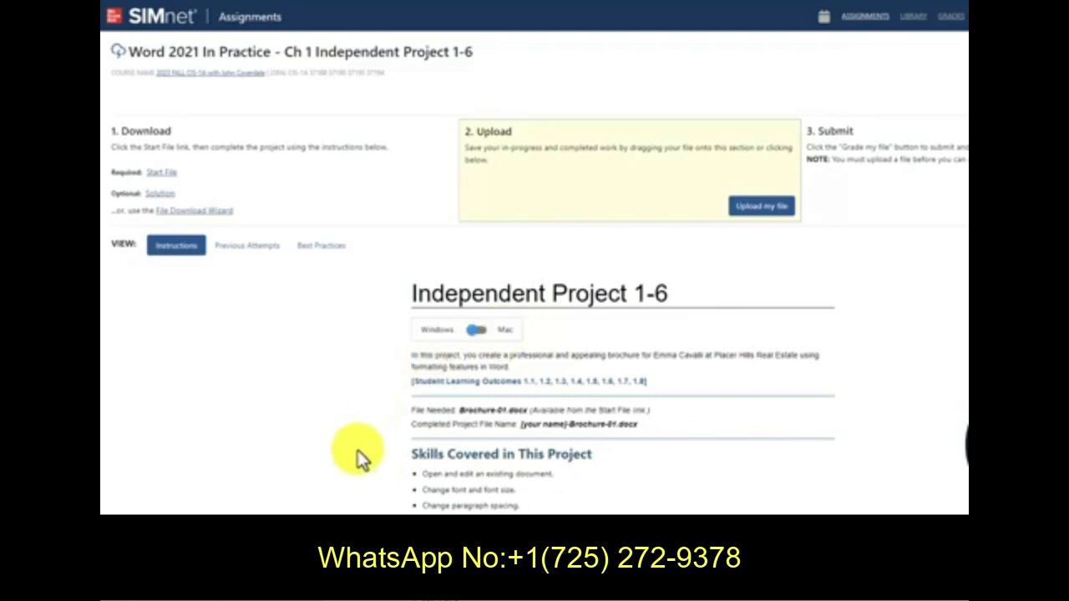
Step: Open the project's solution PDF and look through the sample brochure
click(164, 203)
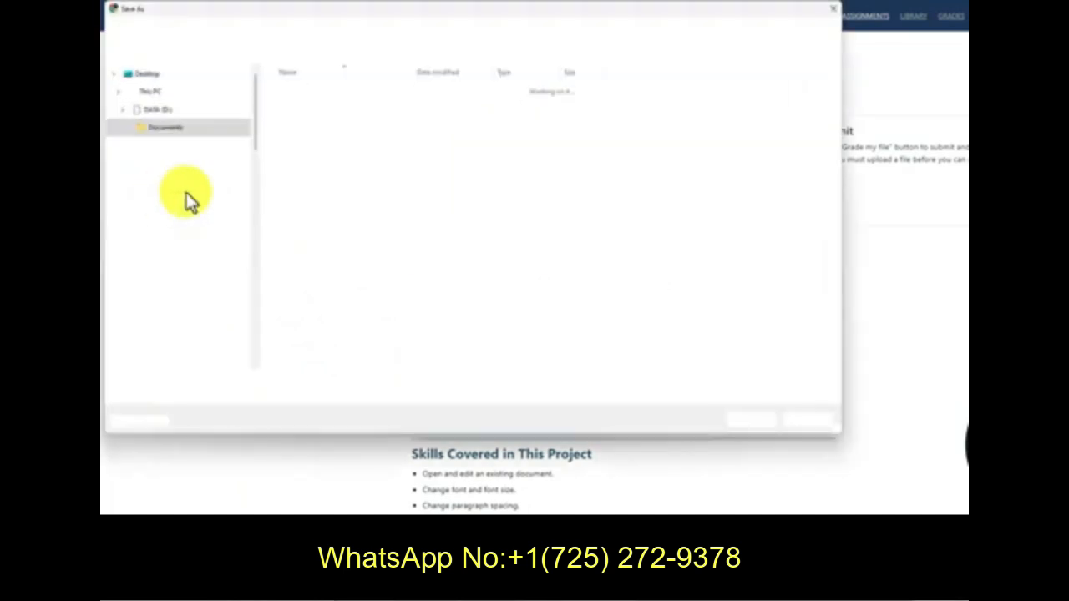
key(Escape)
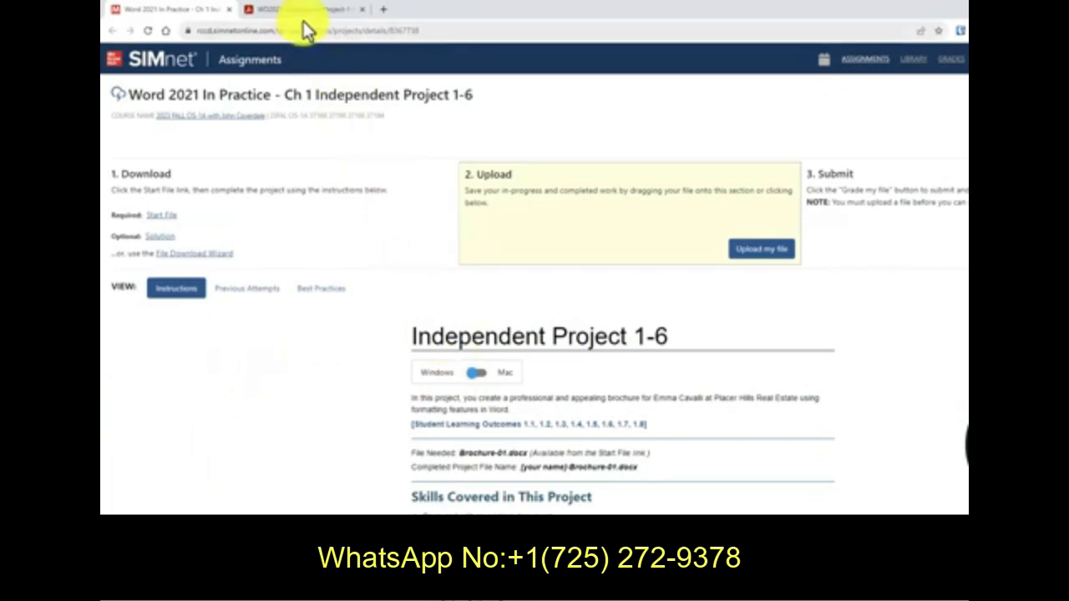
click(303, 12)
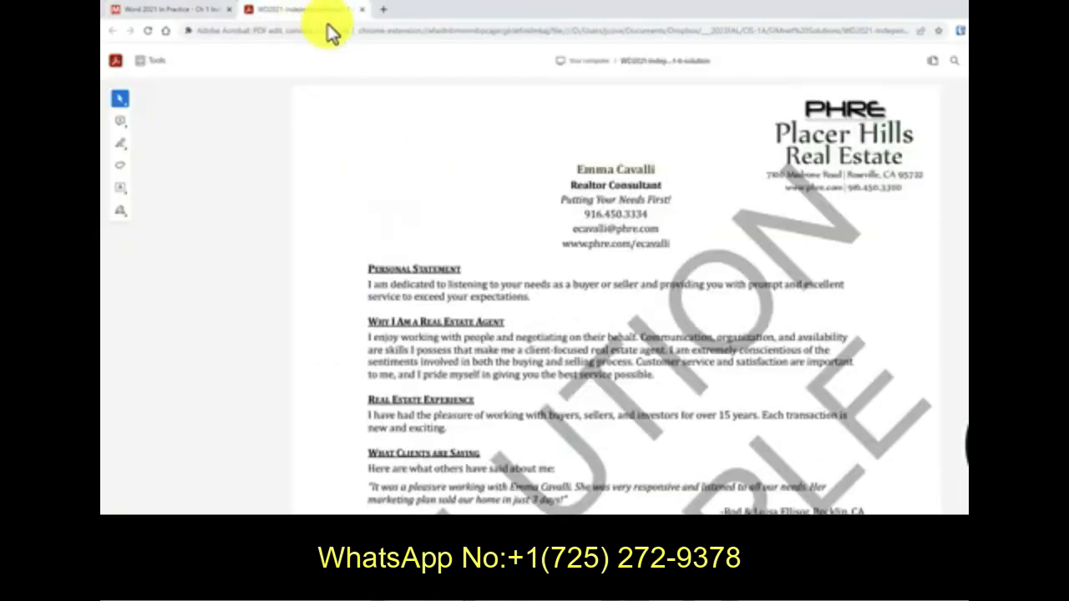
click(489, 279)
scroll(489, 278, down, 2)
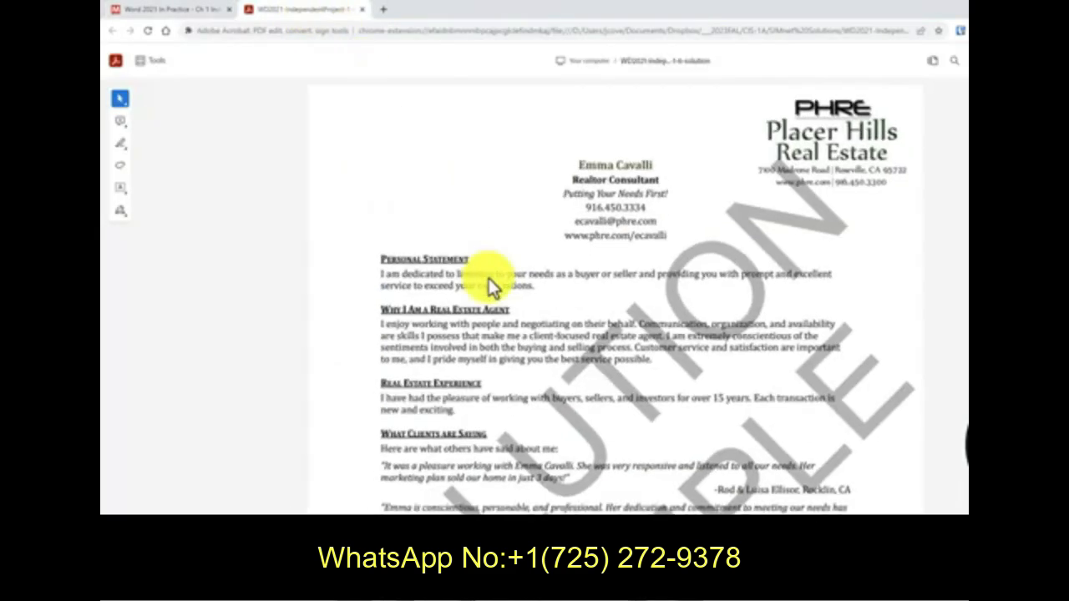
scroll(489, 278, down, 3)
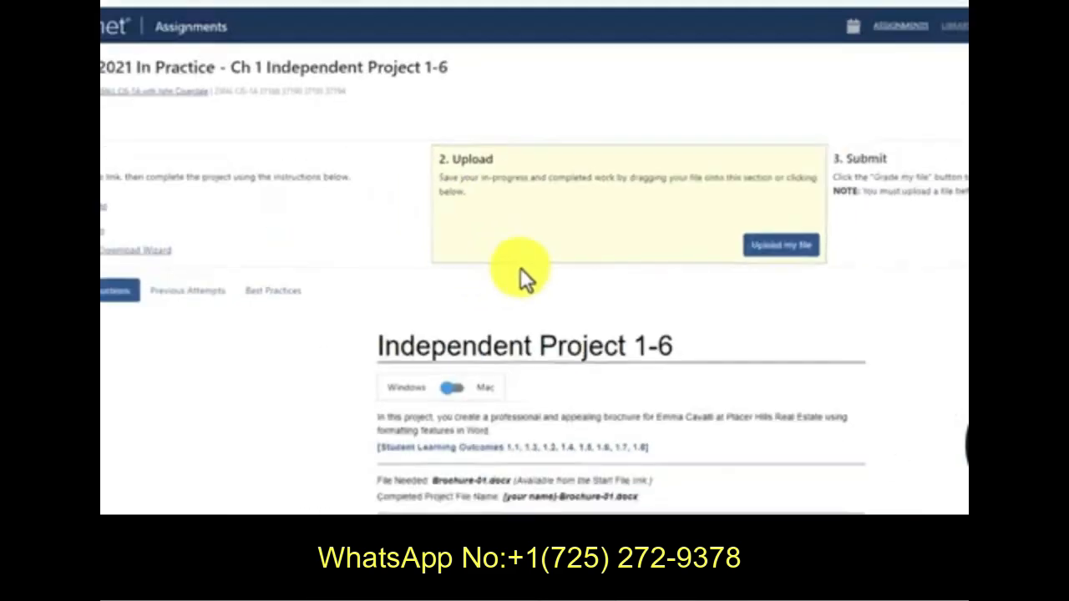
Step: Download the project's start file and open the Brochure-01 Word document from the Documents folder
key(F11)
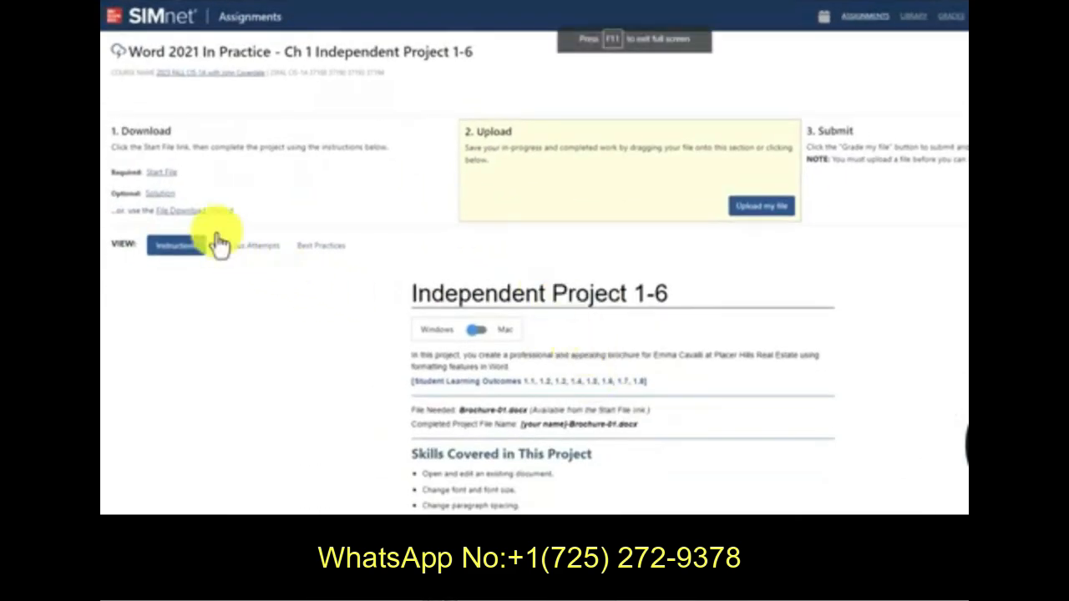
click(161, 181)
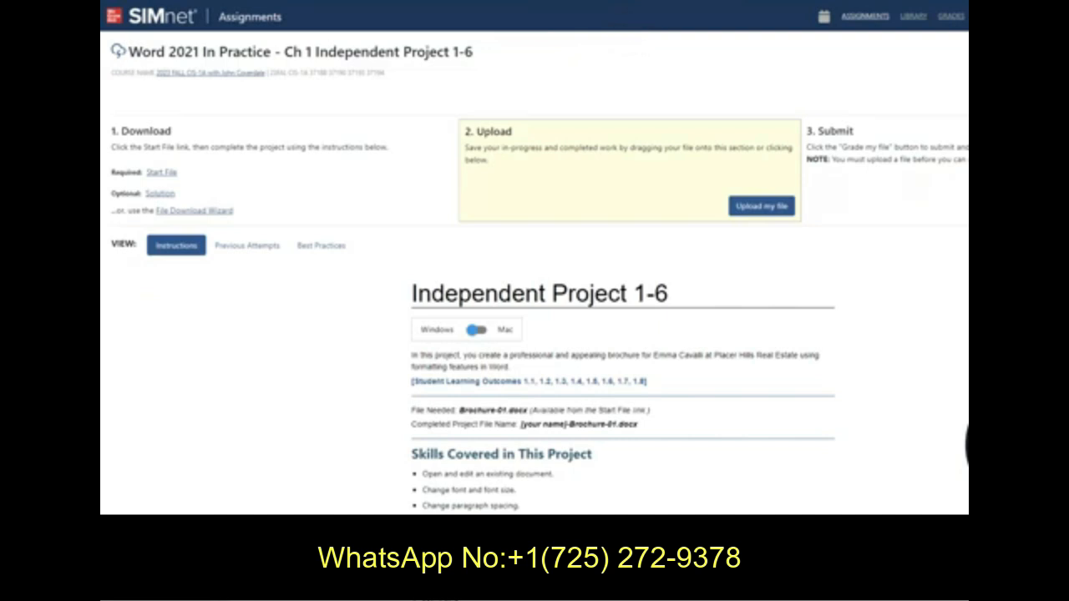
key(F11)
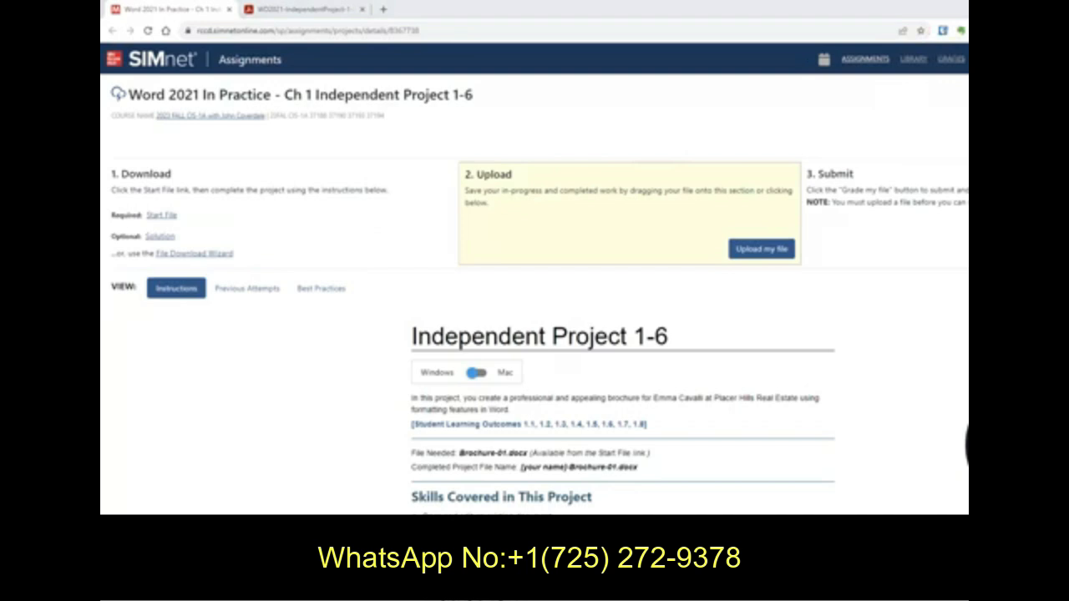
drag(101, 77, 296, 30)
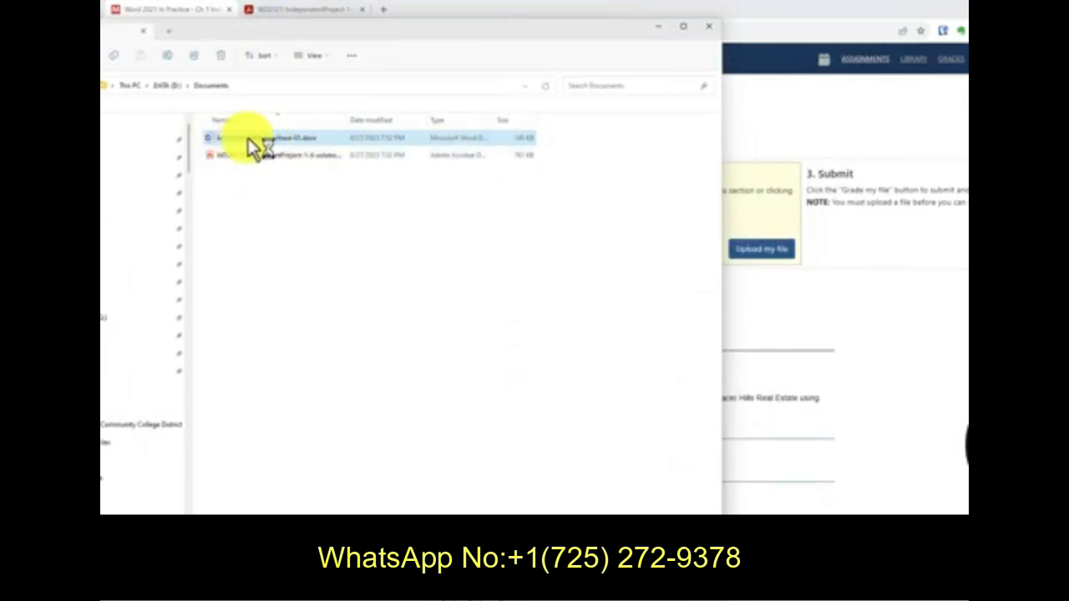
drag(353, 41, 260, 71)
click(564, 56)
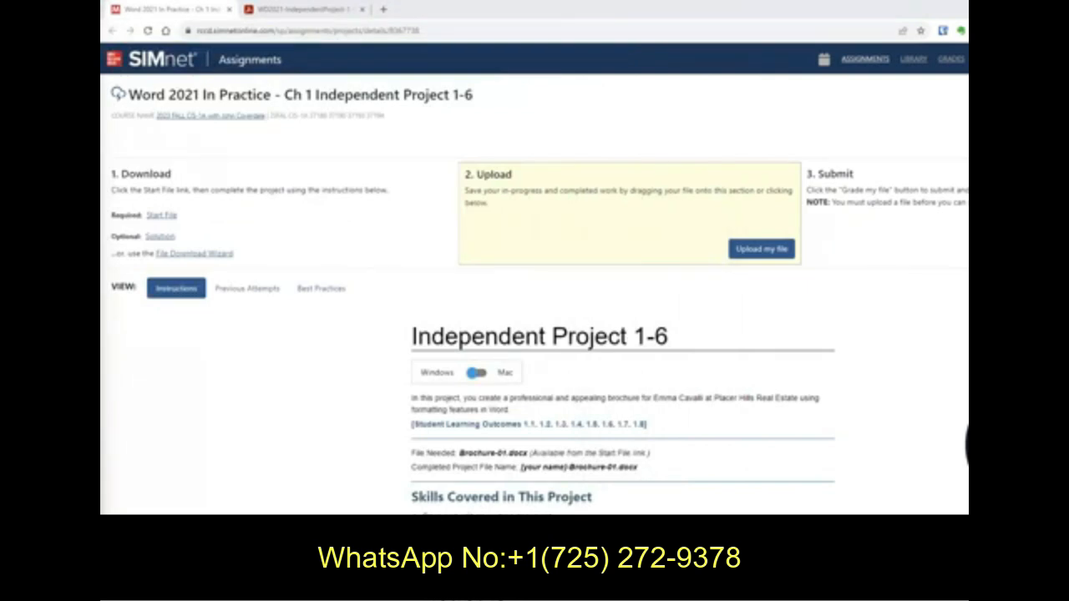
Step: Enable editing for the brochure document opened in Protected View
drag(102, 63, 763, 21)
click(911, 28)
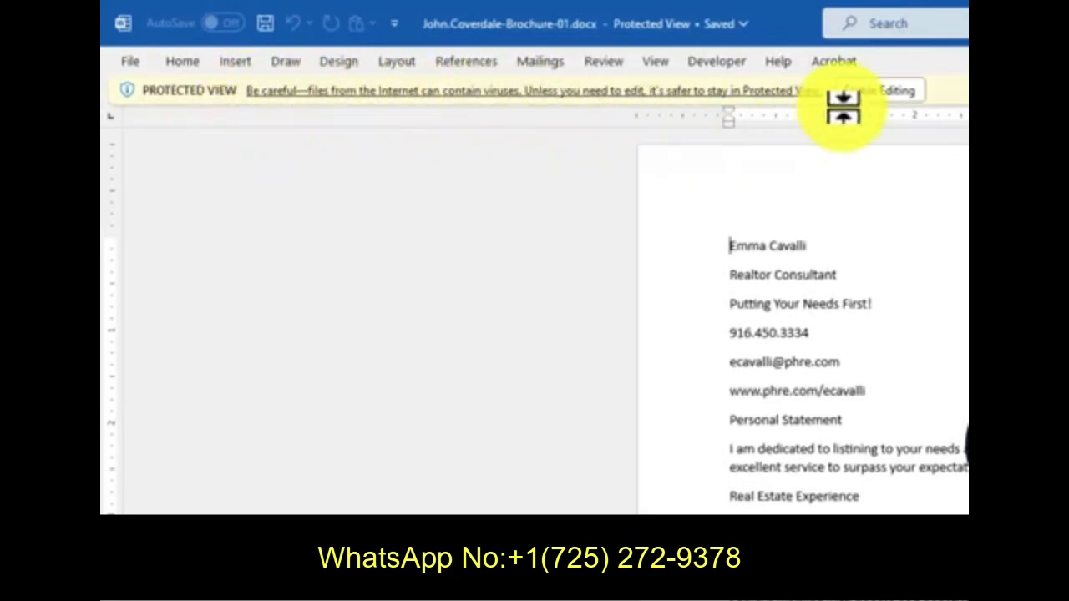
click(870, 94)
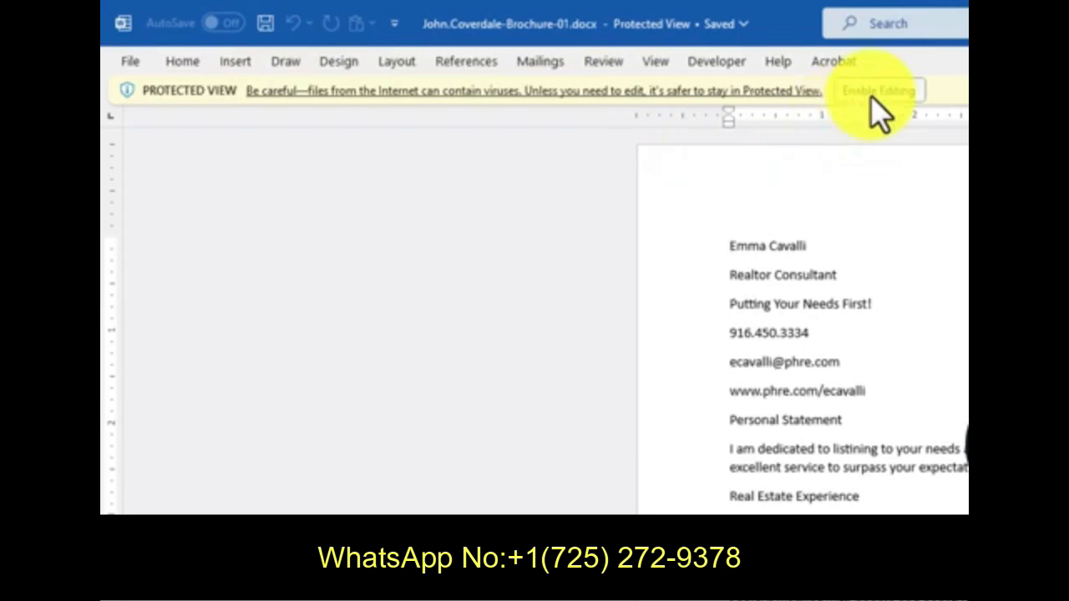
click(871, 98)
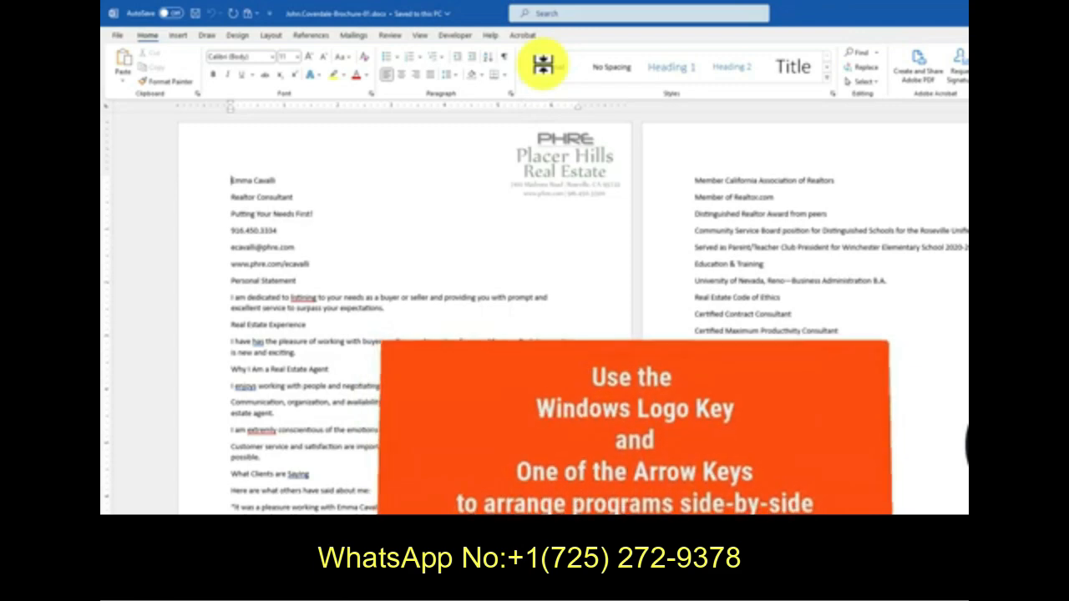
Step: Arrange the brochure document and the SIMnet assignment page side by side, with the document on the right half of the screen
key(super+Right)
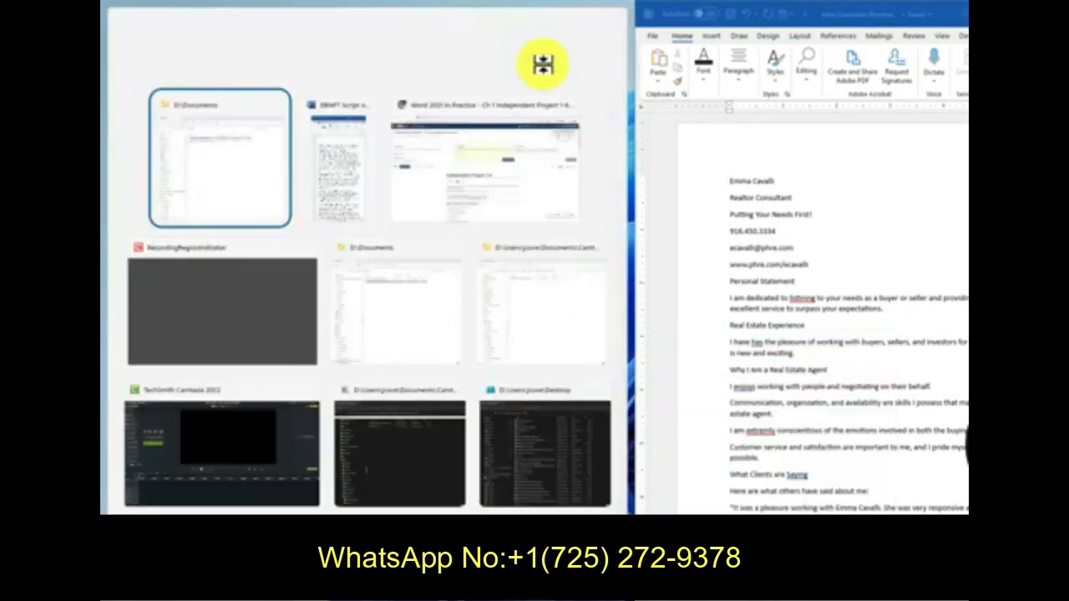
click(521, 197)
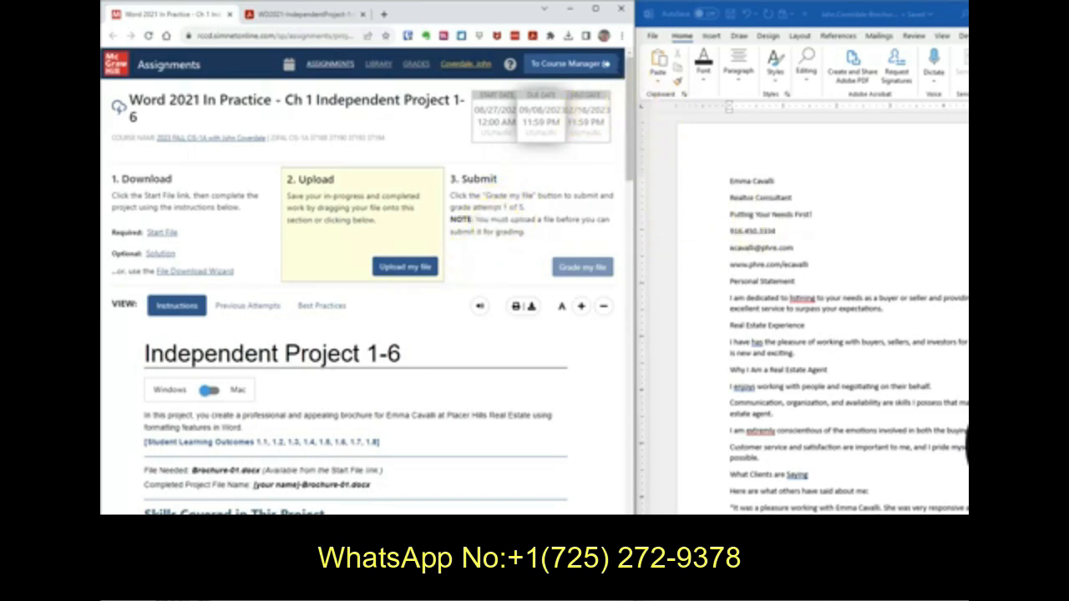
Step: Maximize both the Word and browser windows again and switch between them, ending on the SIMnet assignment page
key(super+Up)
key(alt+Tab)
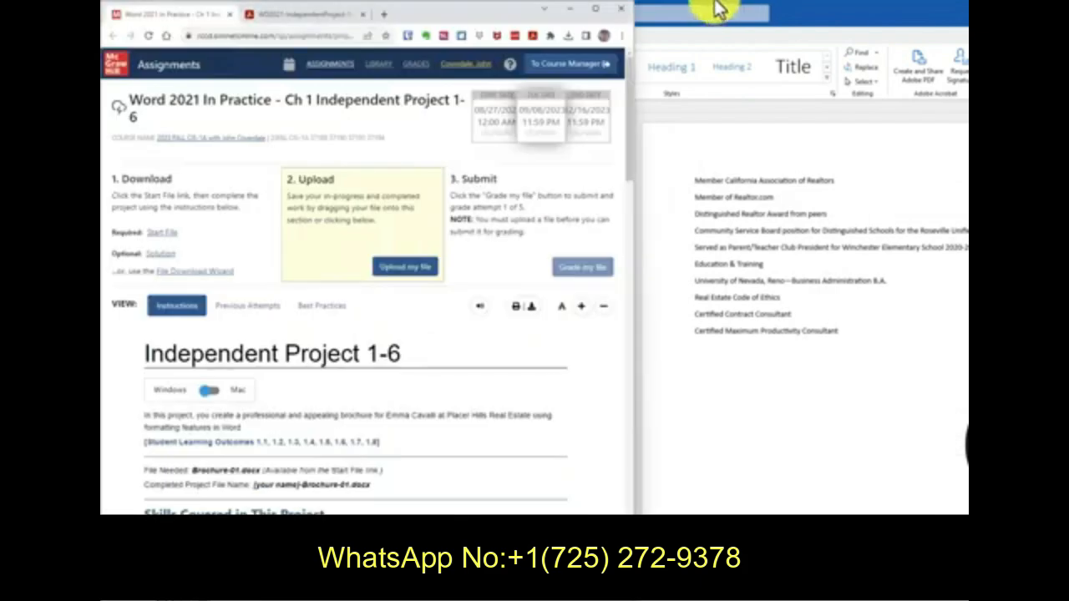
click(595, 9)
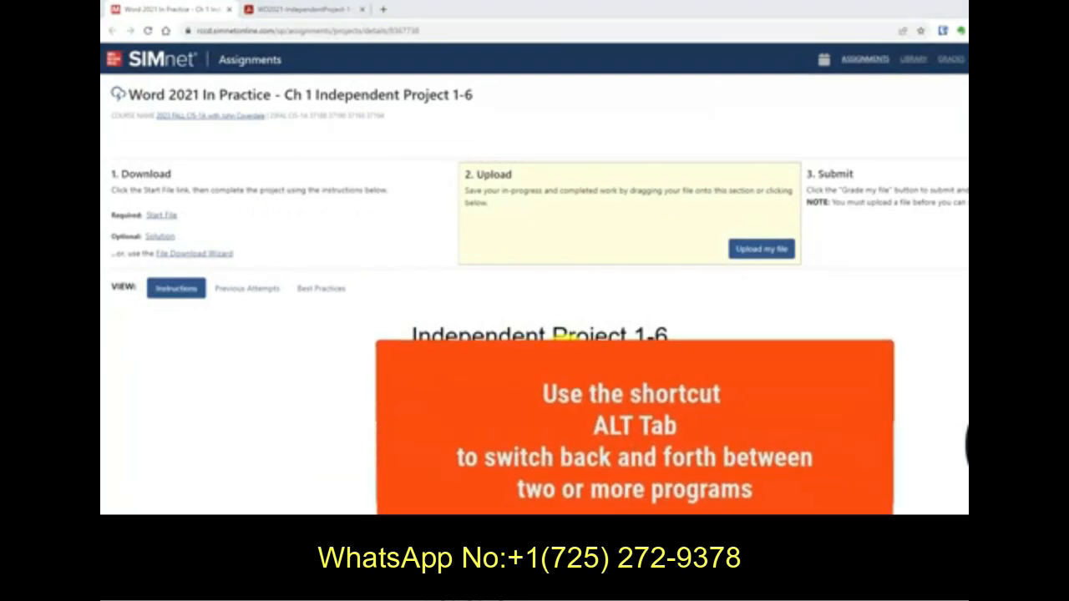
key(alt+Tab)
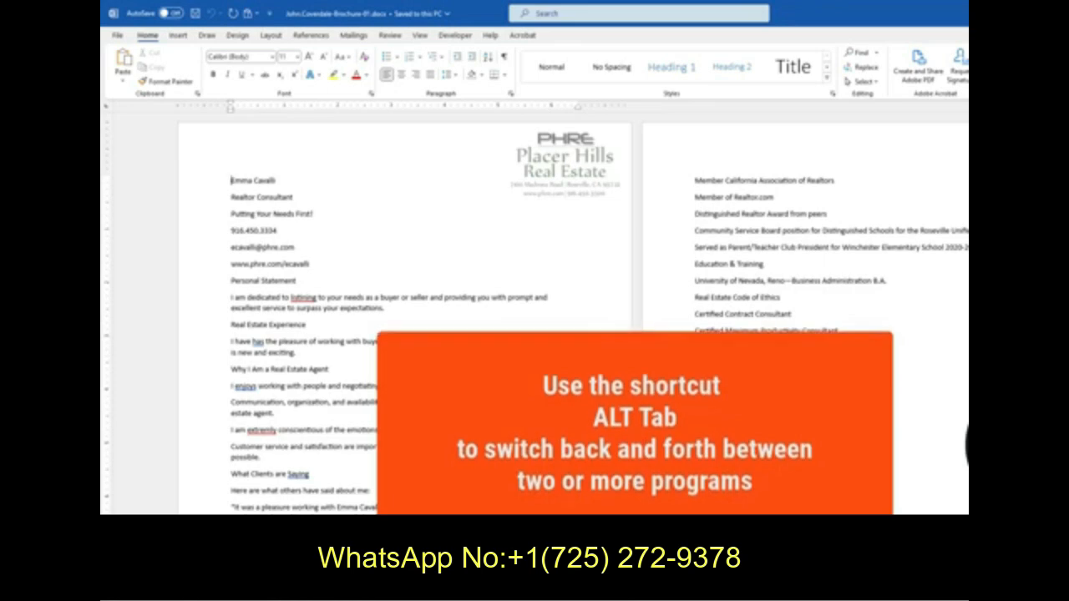
key(alt+Tab)
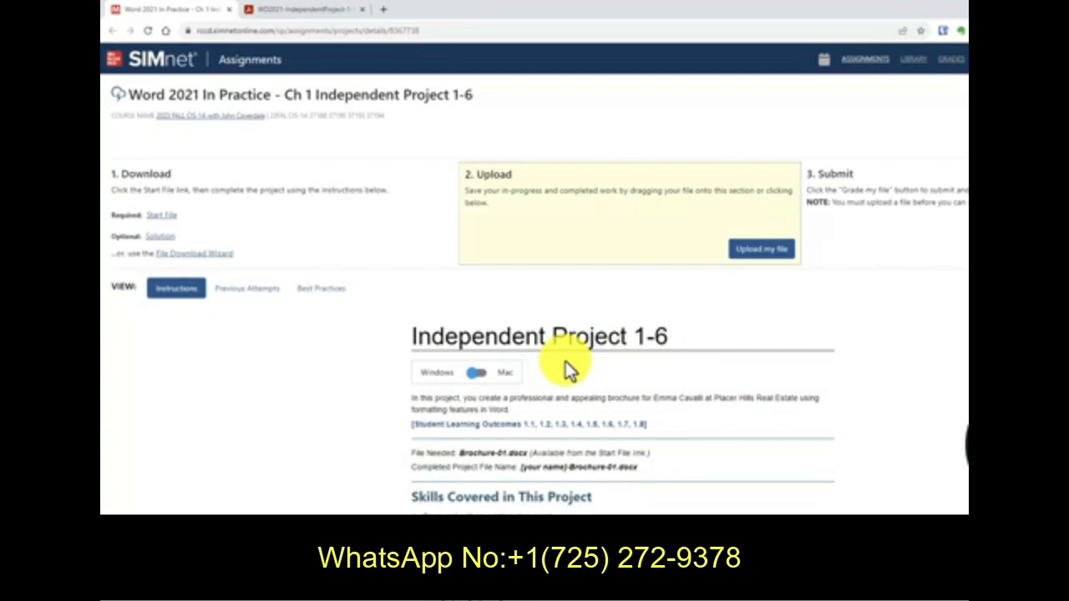
Step: Read the skills covered in the project and skim the first steps to complete
scroll(565, 368, down, 5)
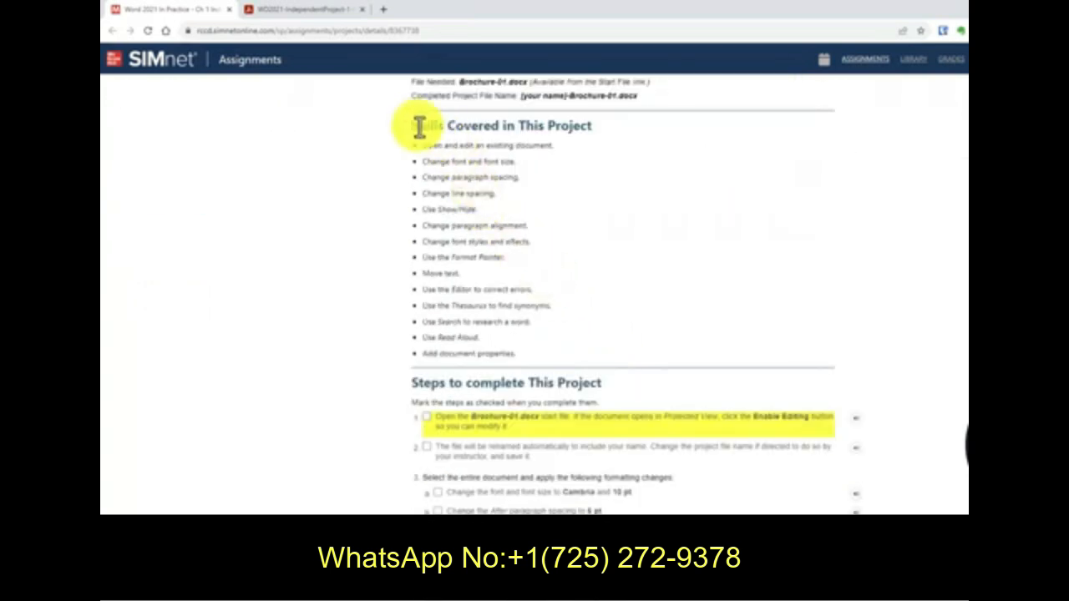
drag(416, 125, 541, 354)
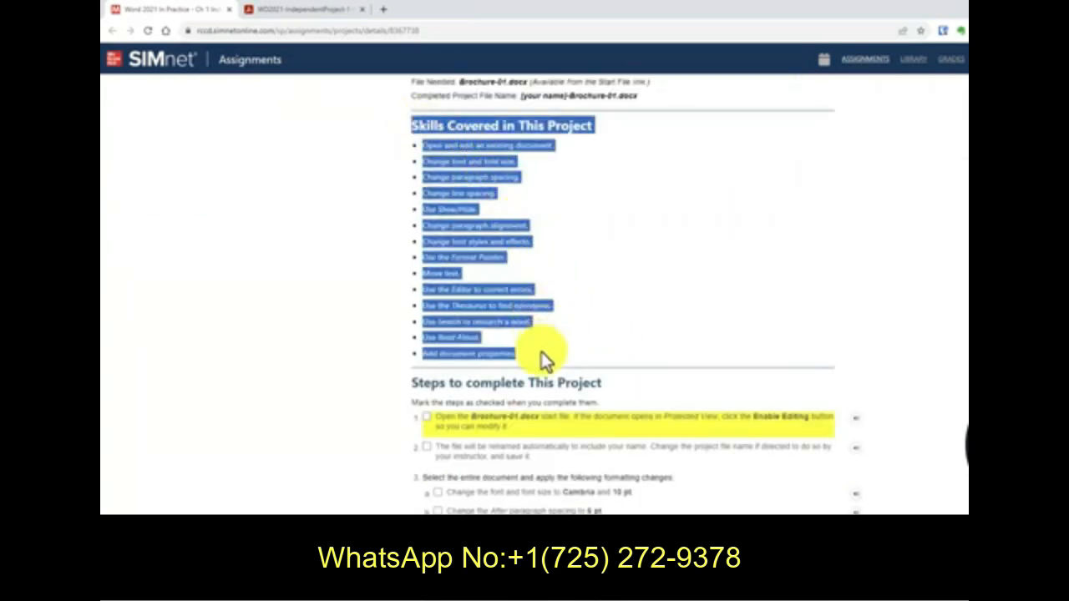
click(509, 355)
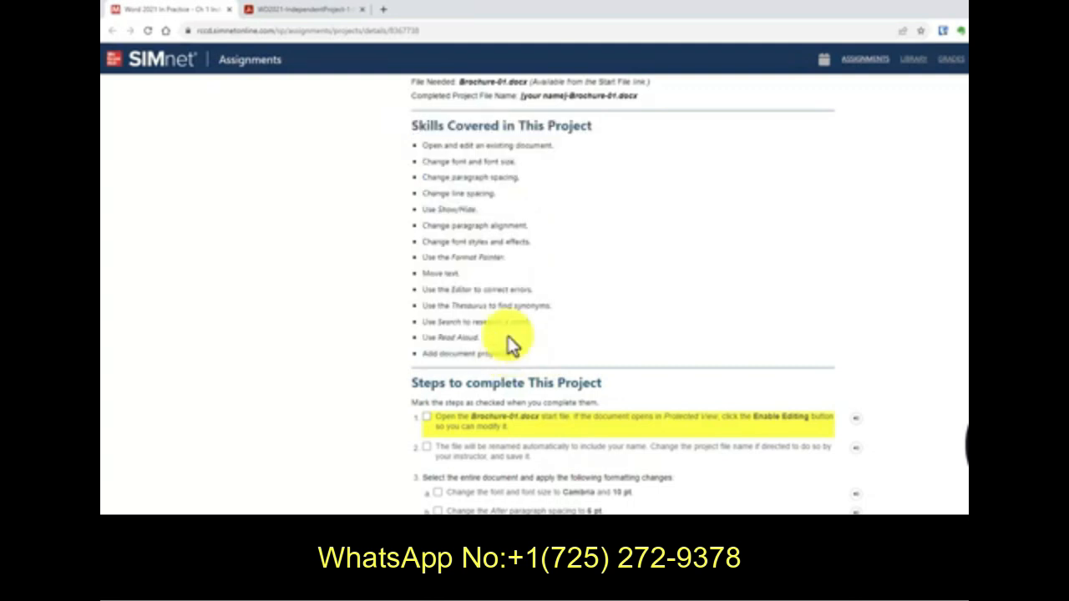
scroll(553, 276, down, 2)
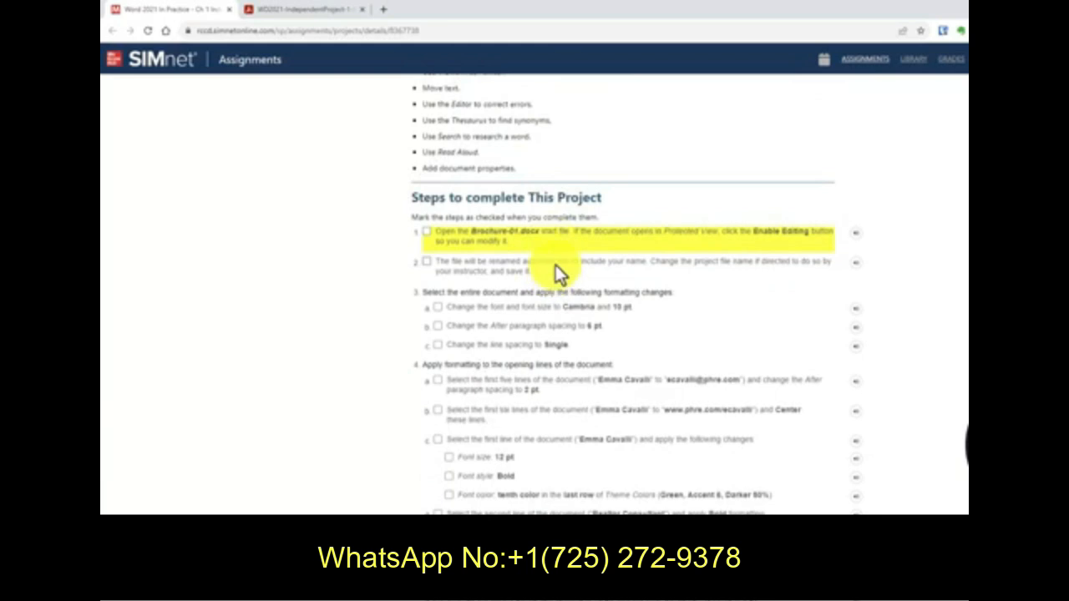
scroll(558, 273, down, 2)
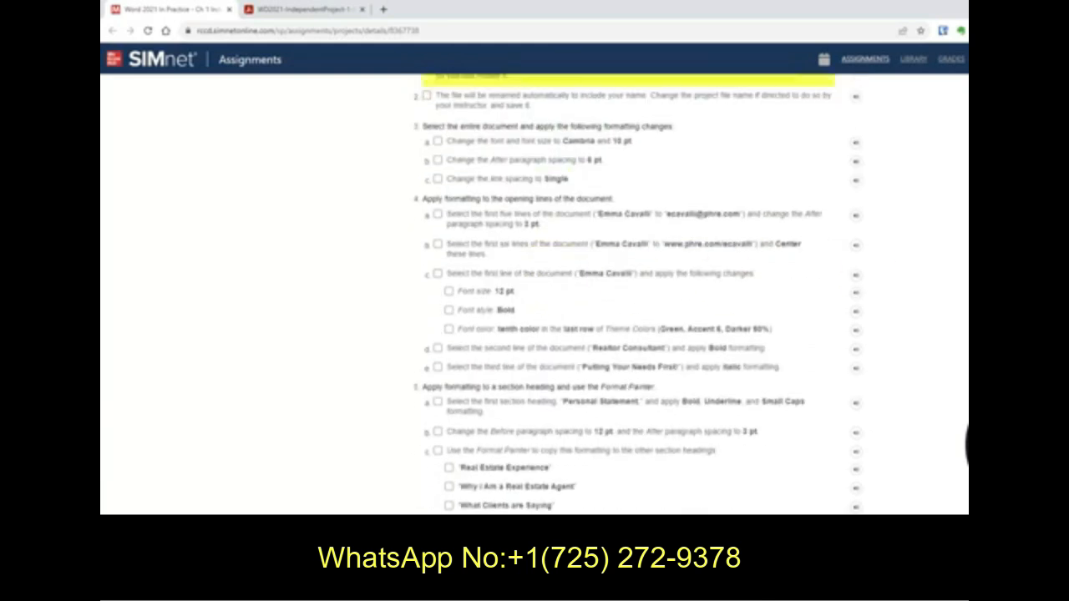
scroll(800, 246, up, 1)
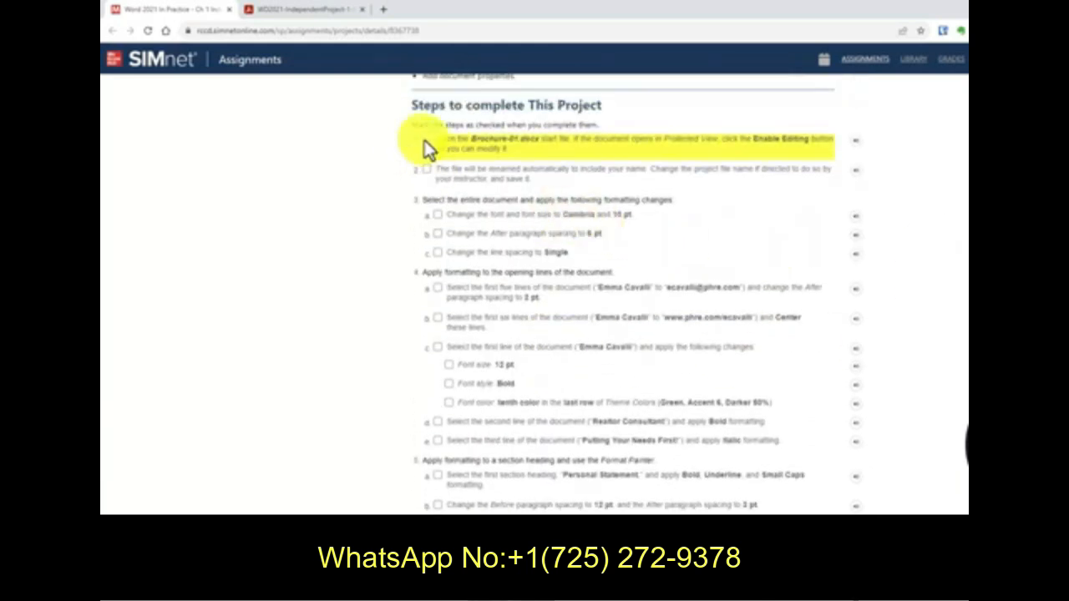
Step: Mark steps 1 and 2 as completed in the project's instruction checklist
click(426, 140)
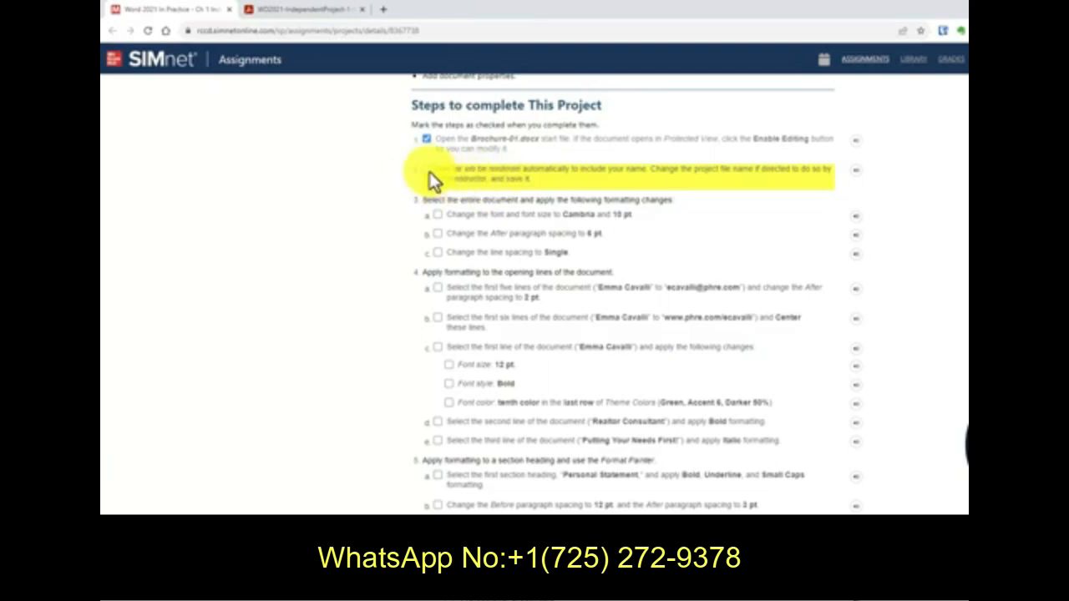
key(ctrl+plus)
key(ctrl+plus)
key(ctrl+plus)
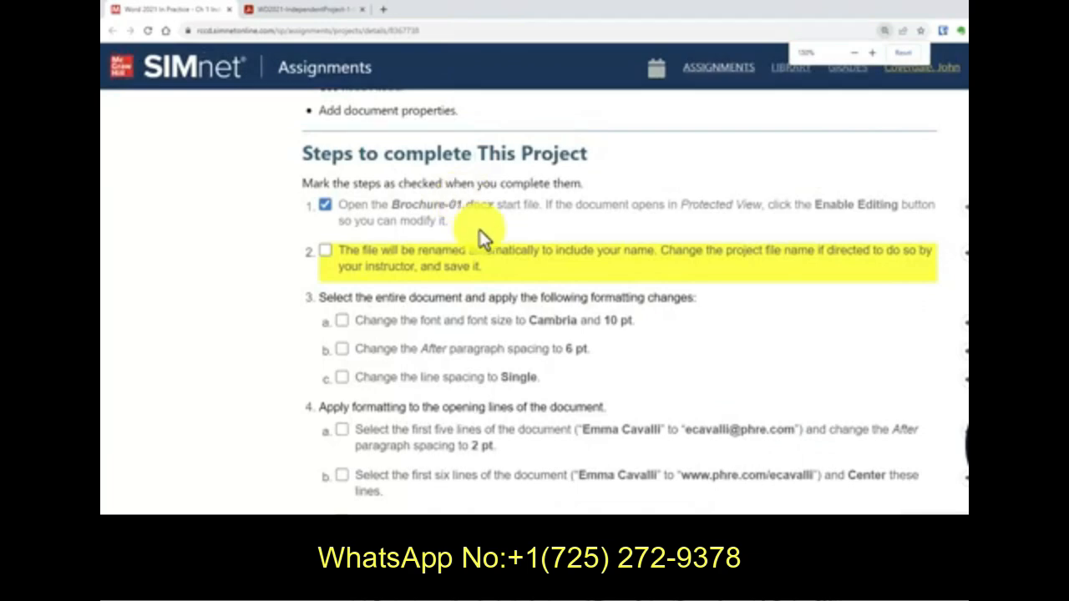
scroll(477, 227, down, 2)
scroll(453, 232, up, 2)
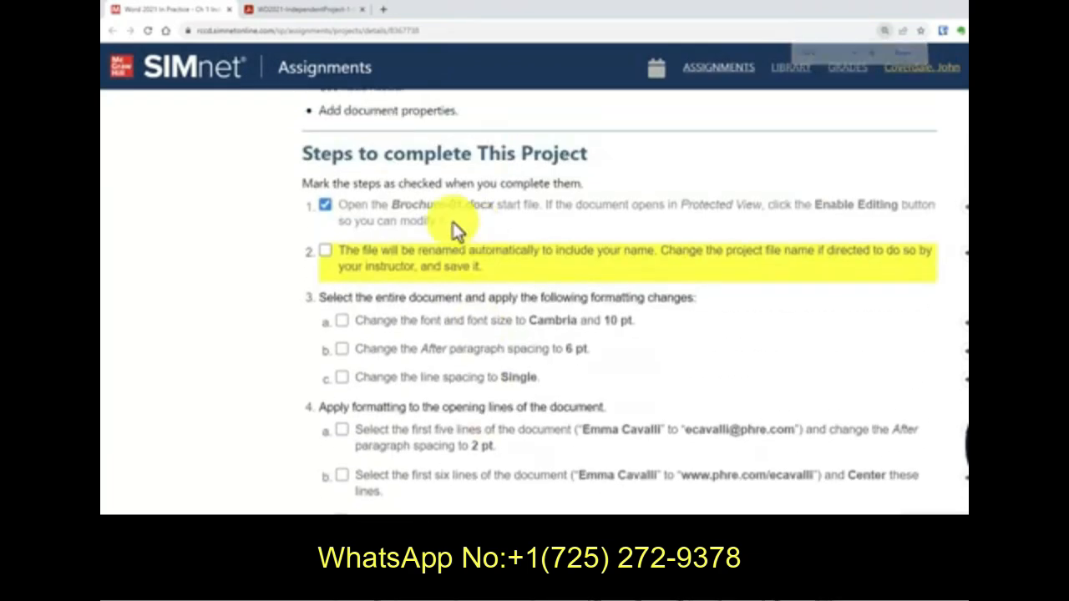
click(325, 252)
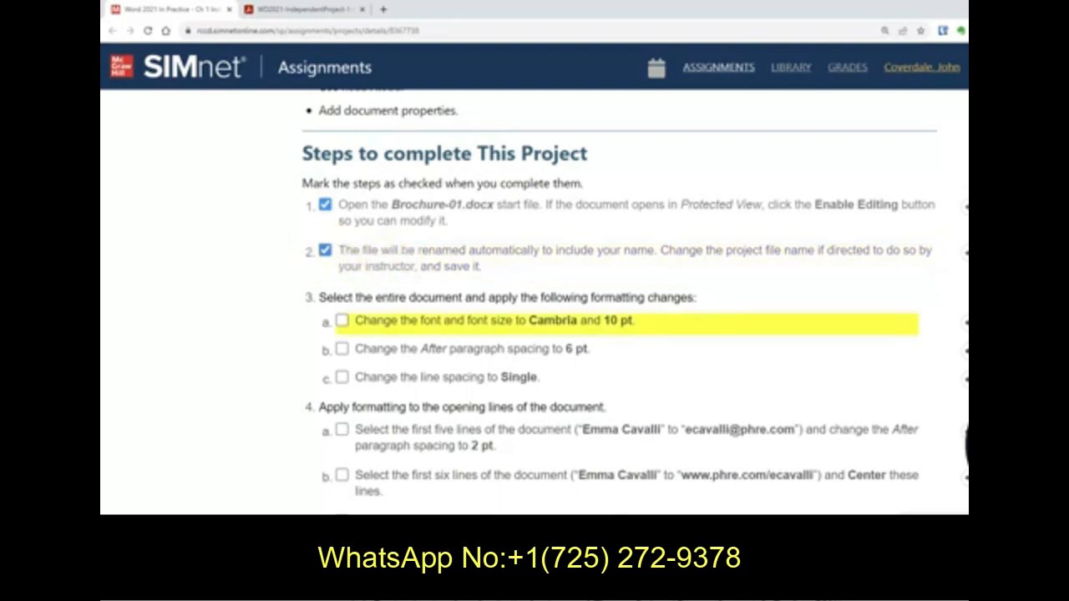
Step: Switch from the assignment's step 3 instructions to the brochure document and select its entire contents
scroll(618, 300, down, 3)
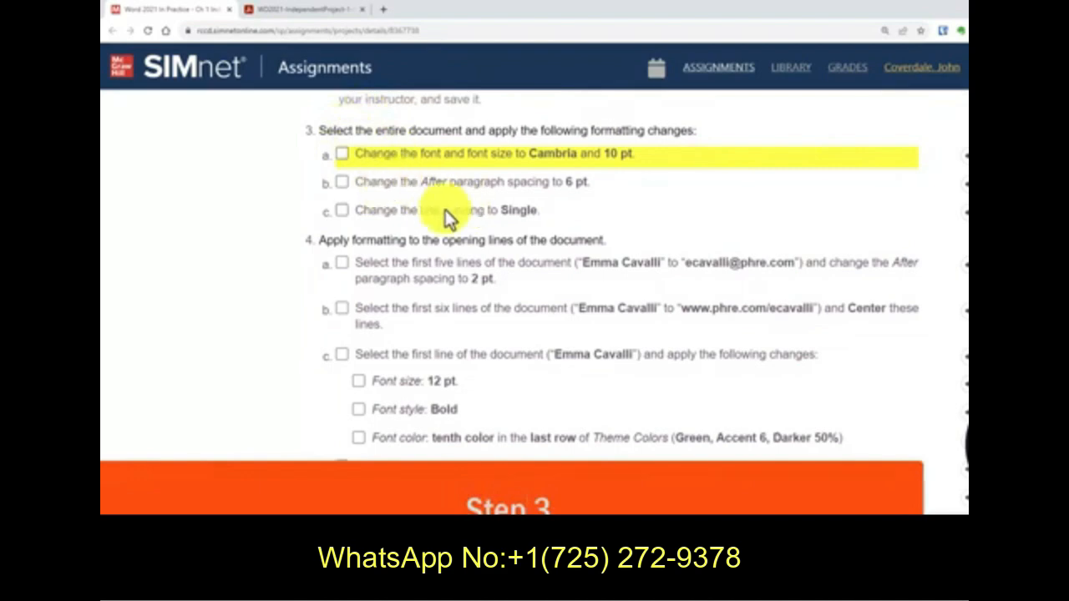
drag(320, 131, 462, 131)
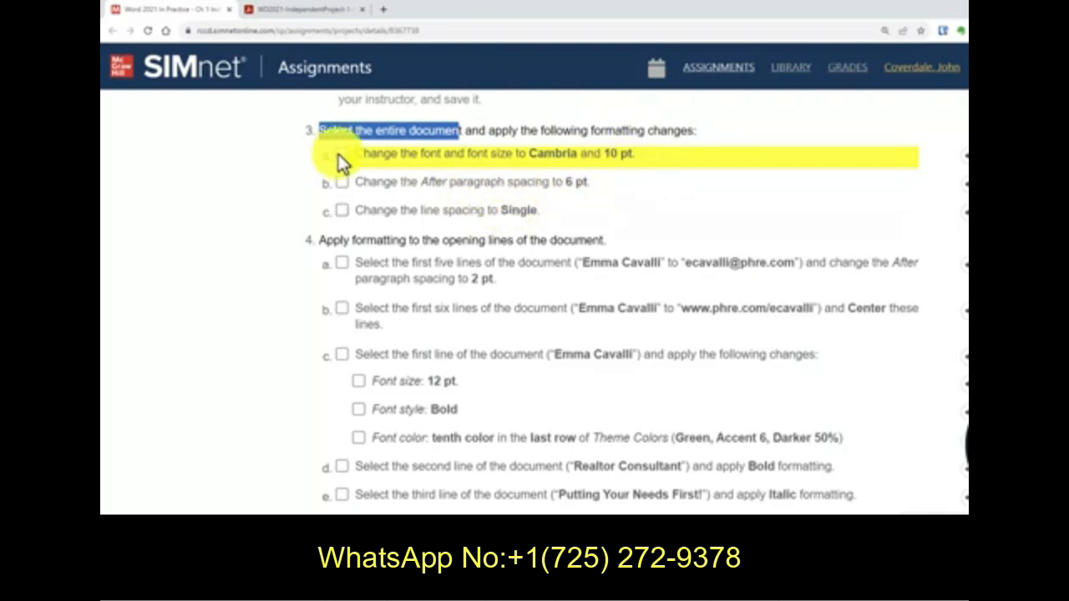
click(436, 137)
key(alt+Tab)
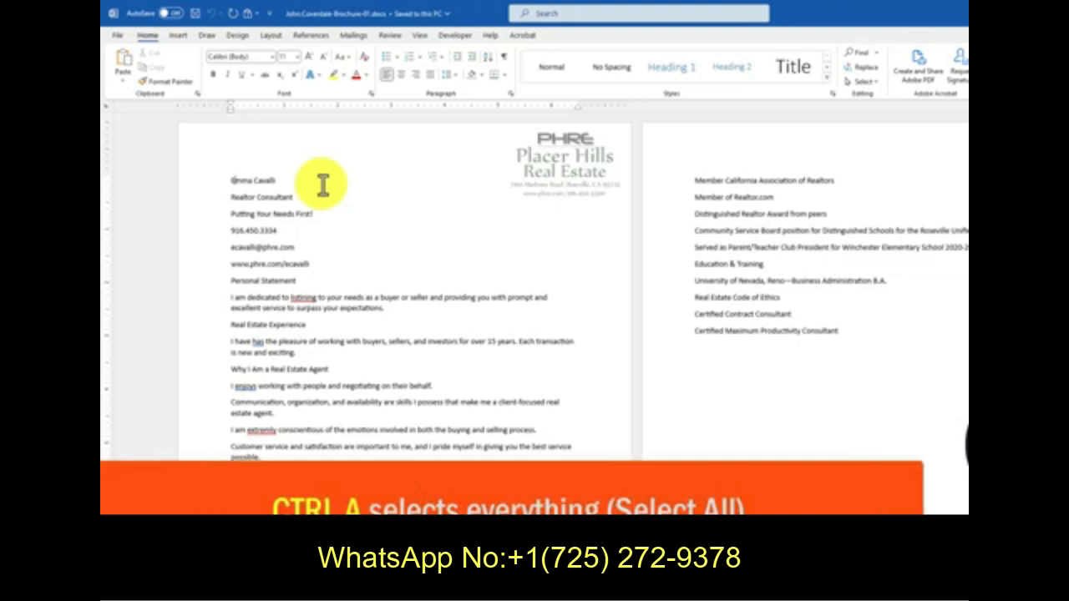
key(ctrl+a)
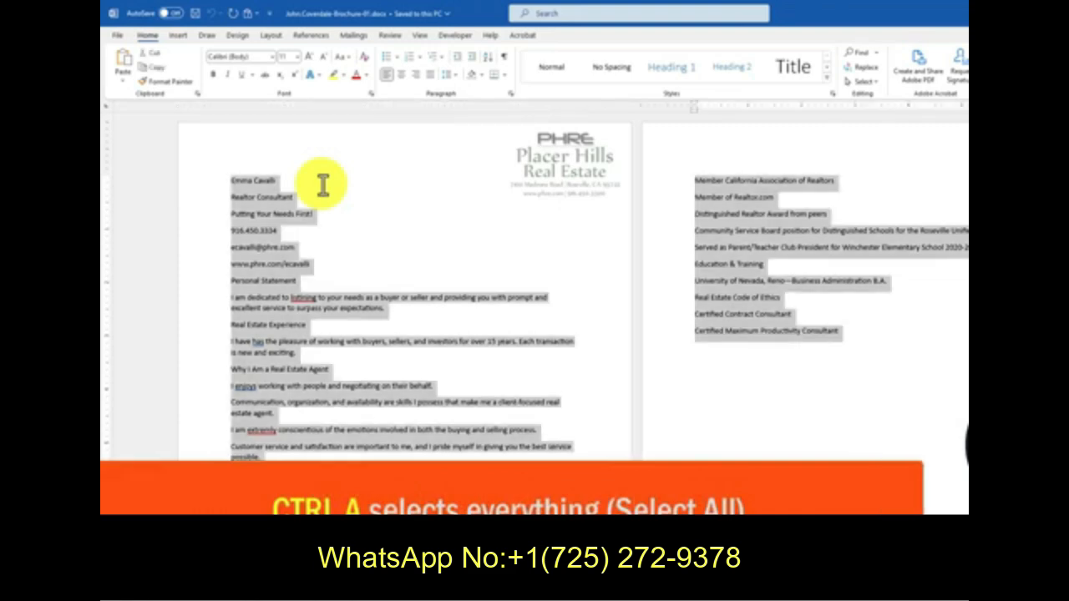
click(323, 185)
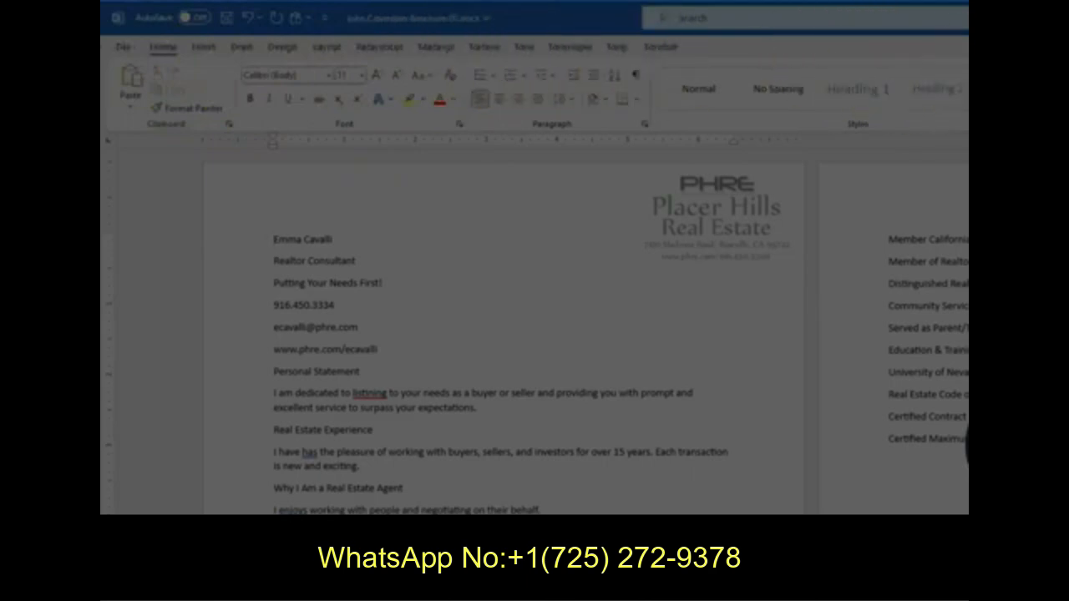
click(945, 108)
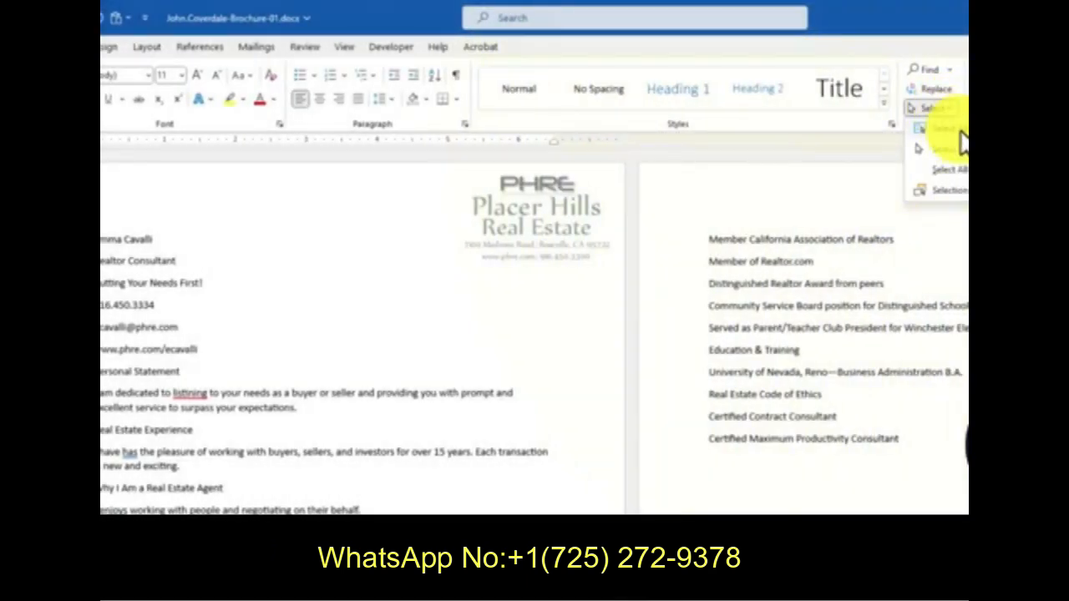
click(948, 170)
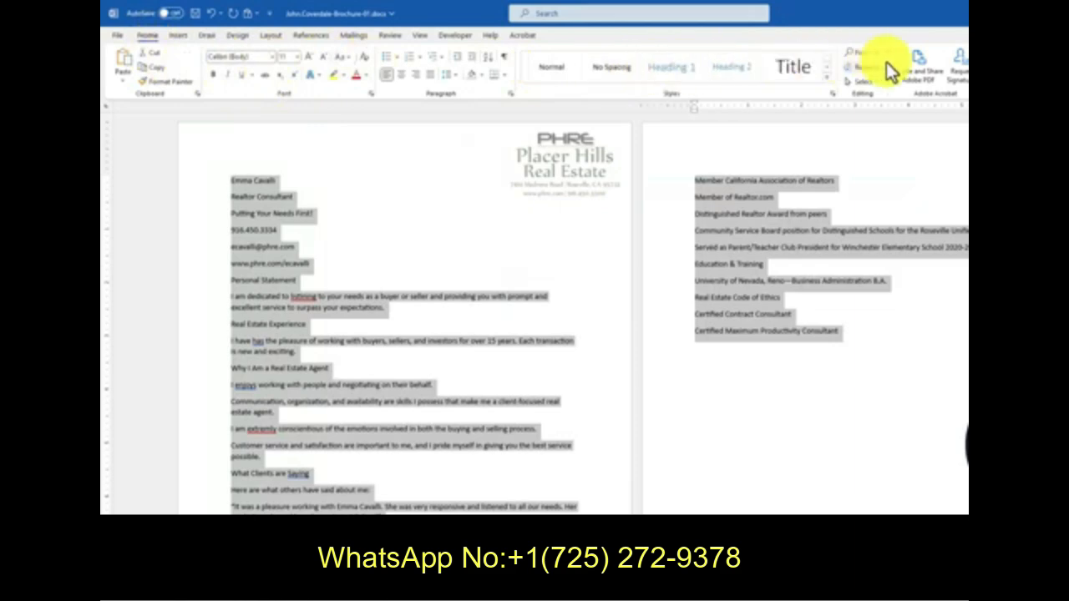
Step: Change the font of all the selected brochure text to Cambria
click(272, 58)
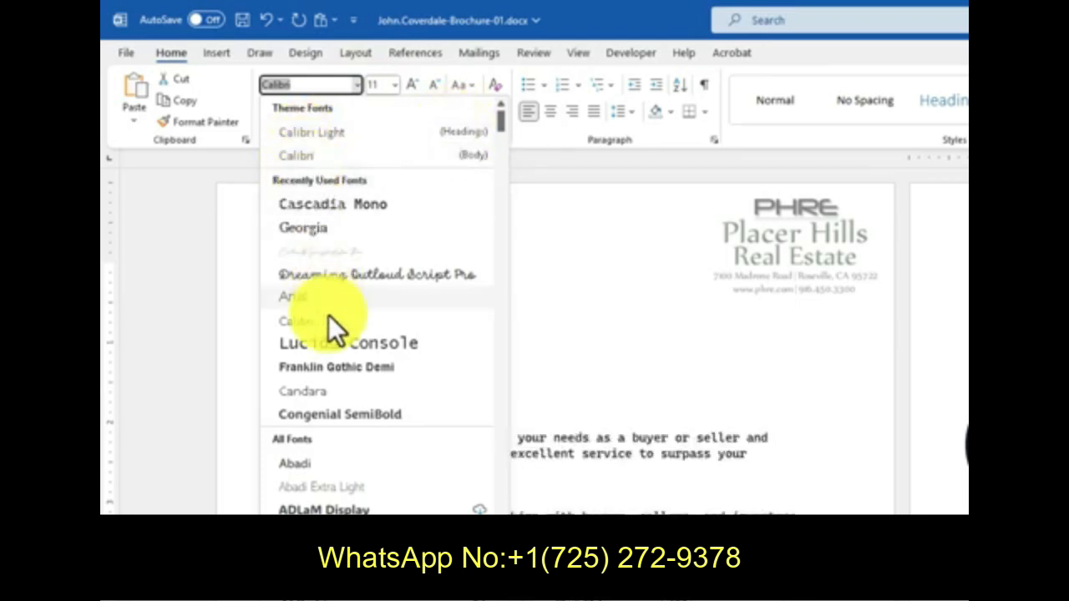
scroll(325, 462, down, 7)
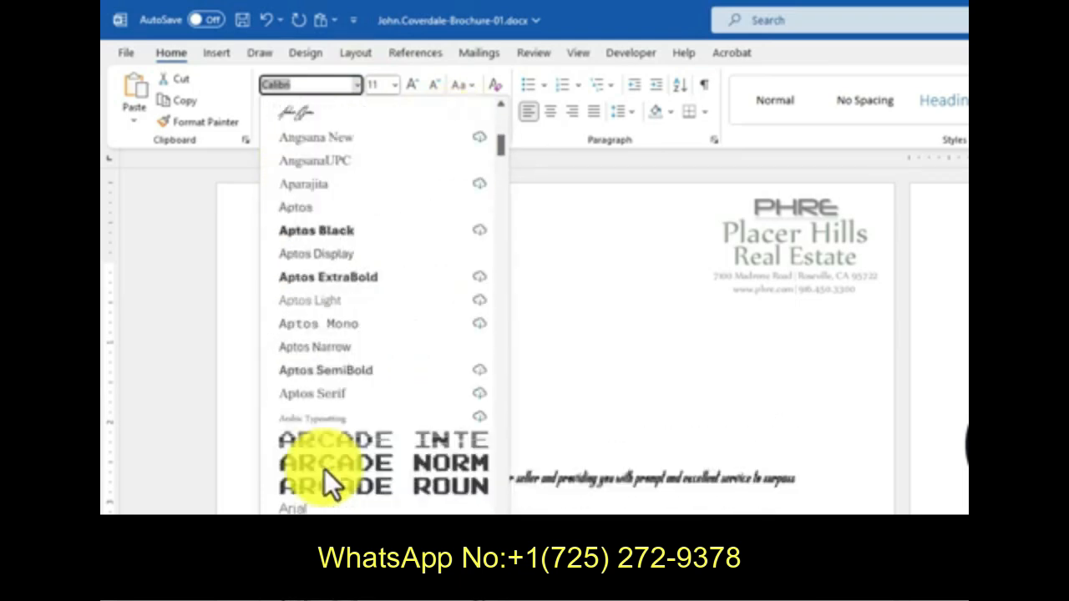
scroll(325, 469, down, 20)
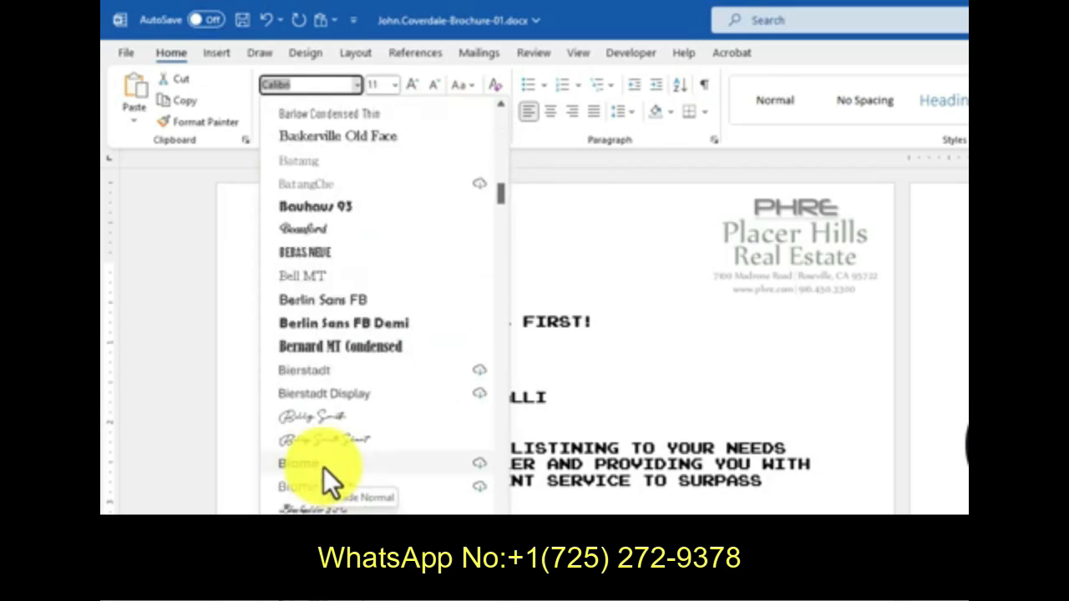
scroll(323, 467, down, 18)
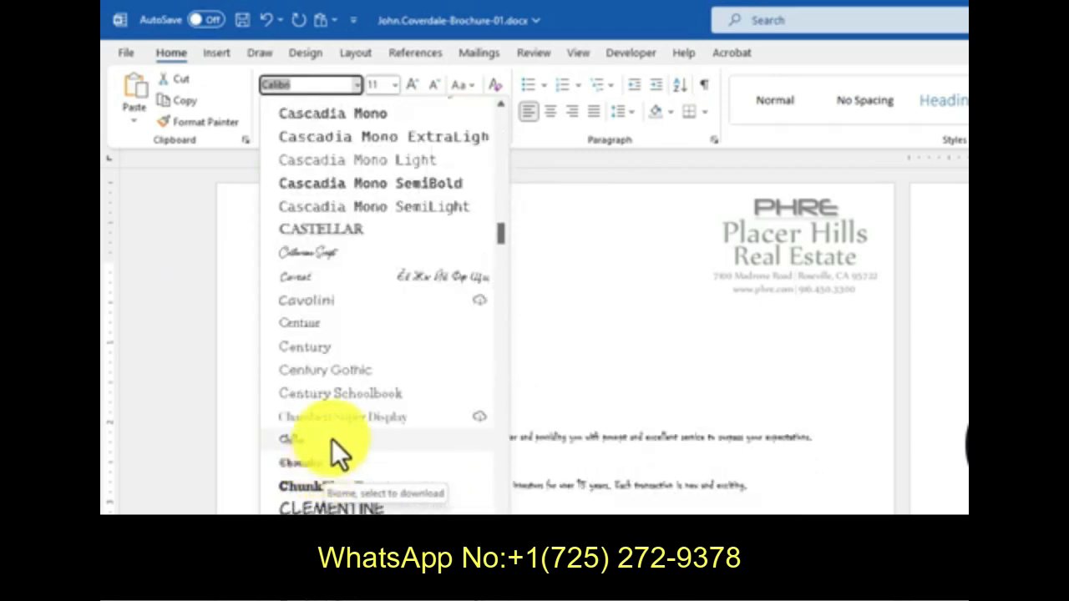
scroll(338, 417, up, 7)
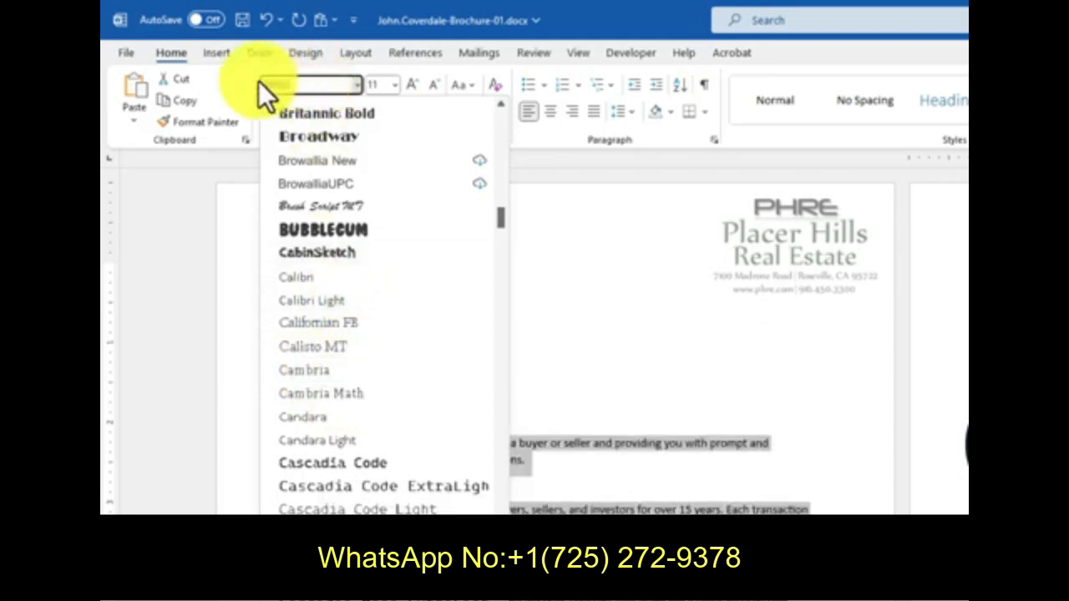
key(BackSpace)
text(C)
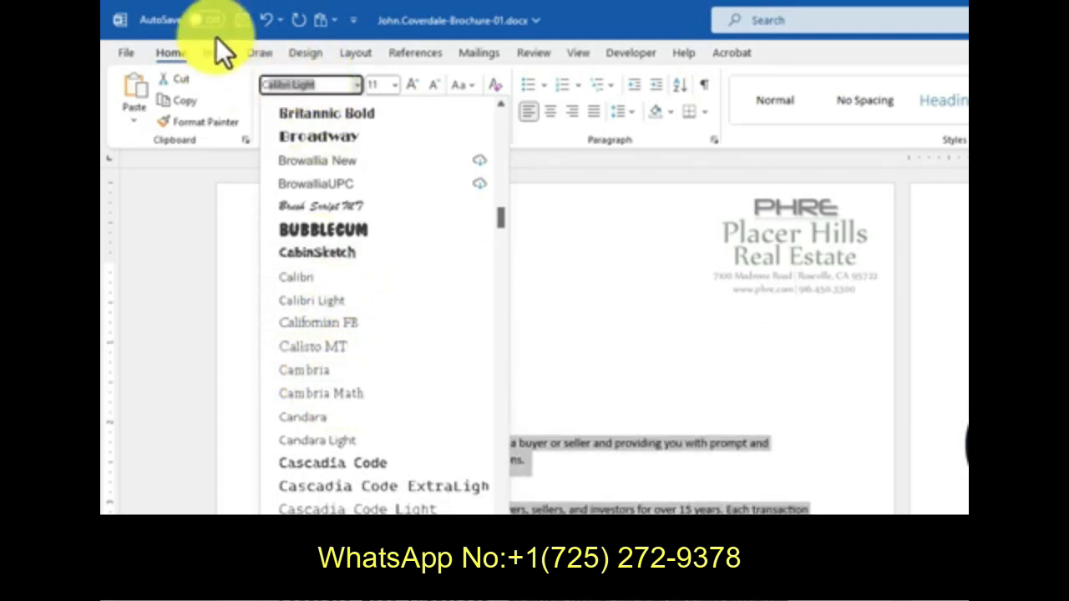
text(ambria)
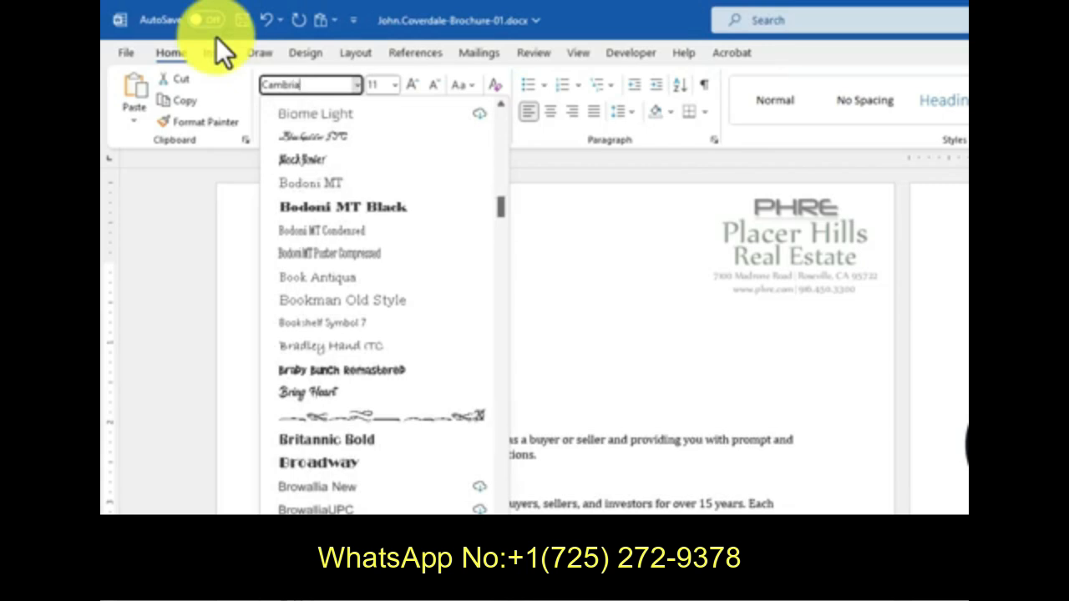
key(Return)
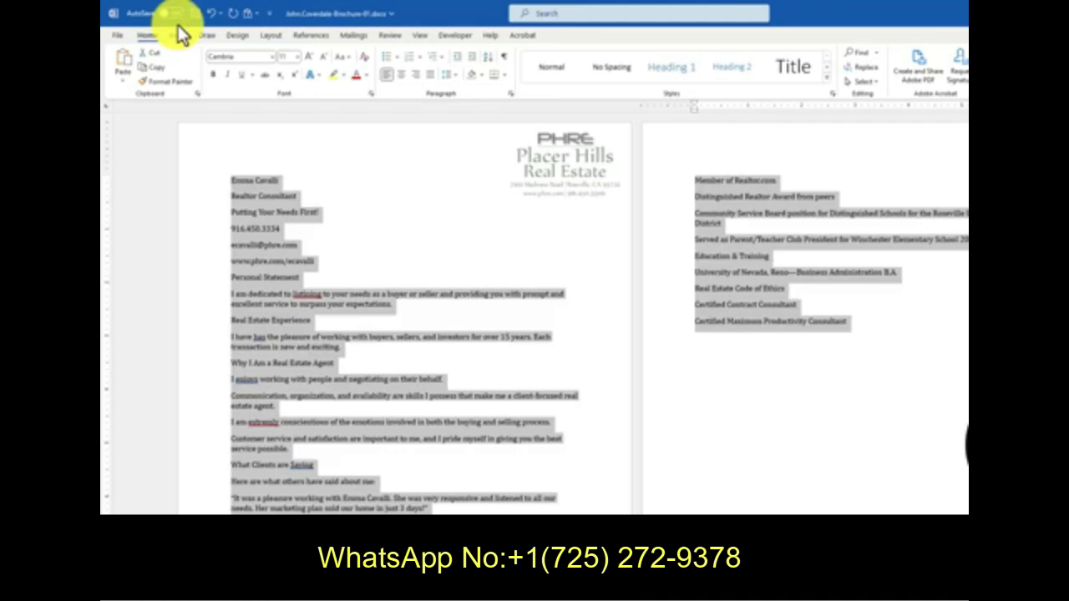
Step: Set the whole brochure's font size to 10 pt and mark step 3a as completed on the SIMnet assignment page
click(295, 57)
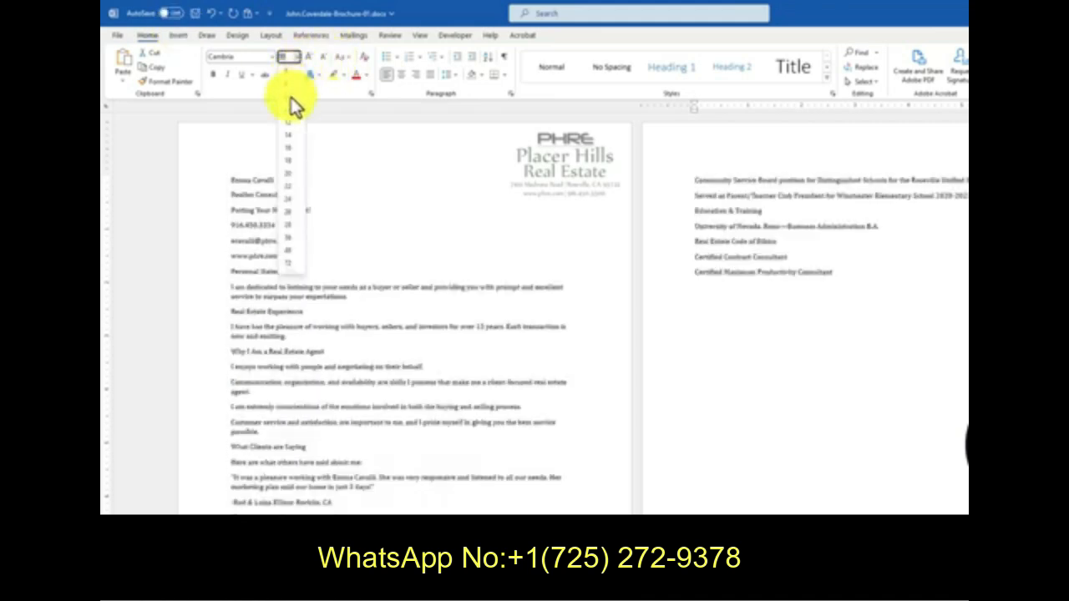
click(291, 97)
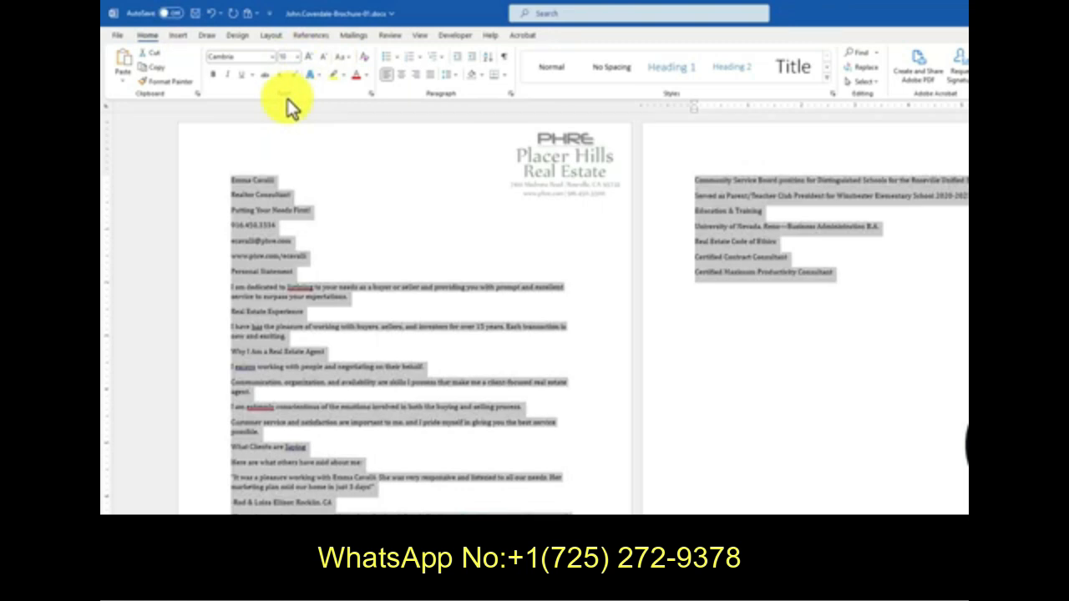
key(alt+Tab)
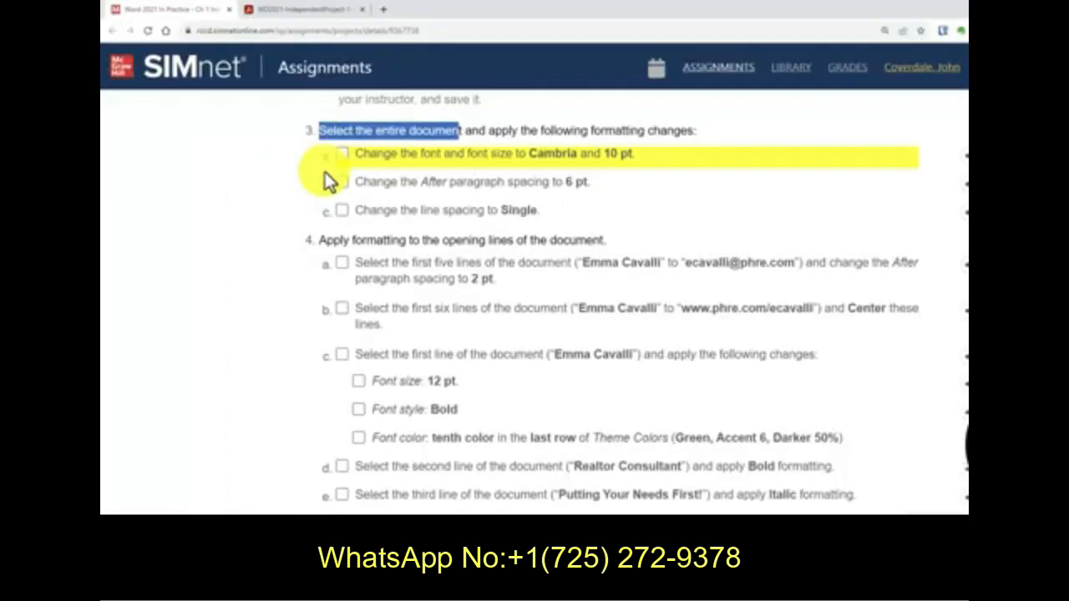
click(341, 156)
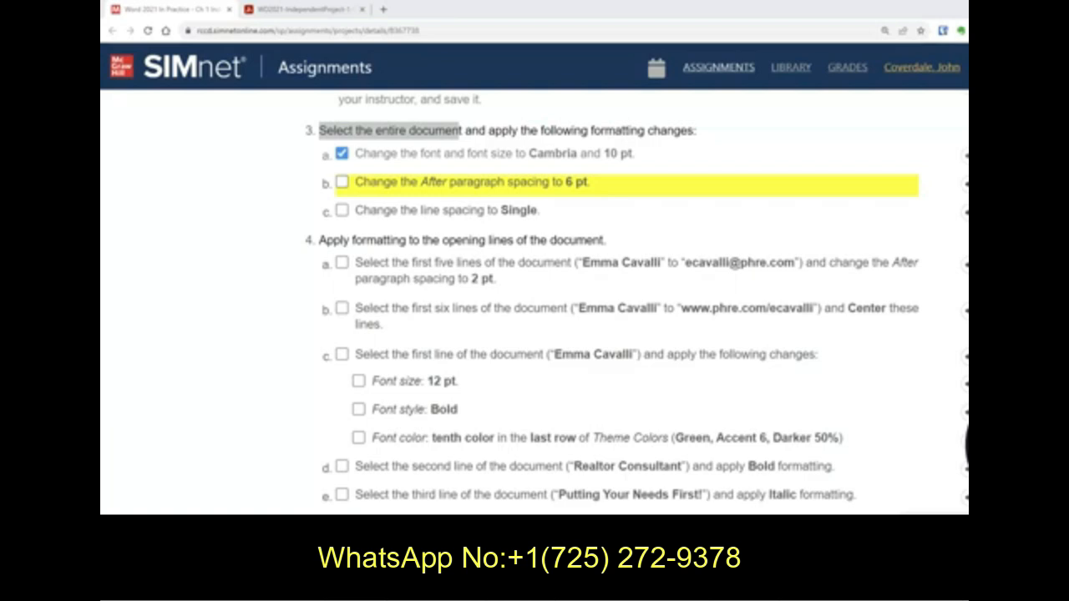
Step: Switch to the Tale Of 2 Cities example document and set the "Chapter 2" and "The Mail" lines to Times New Roman
drag(100, 59, 633, 86)
click(950, 88)
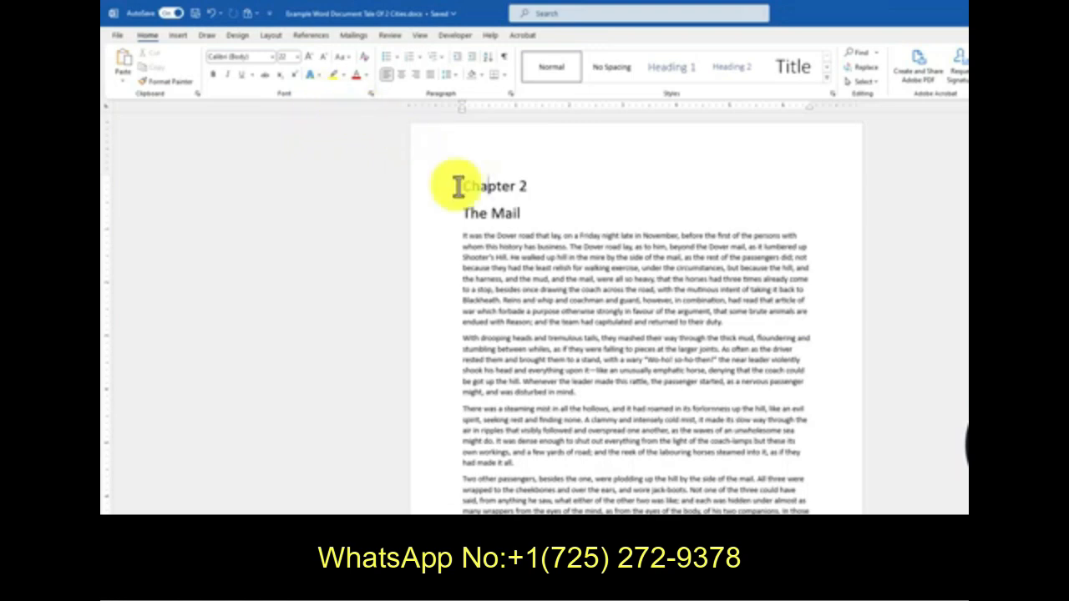
scroll(490, 234, up, 2)
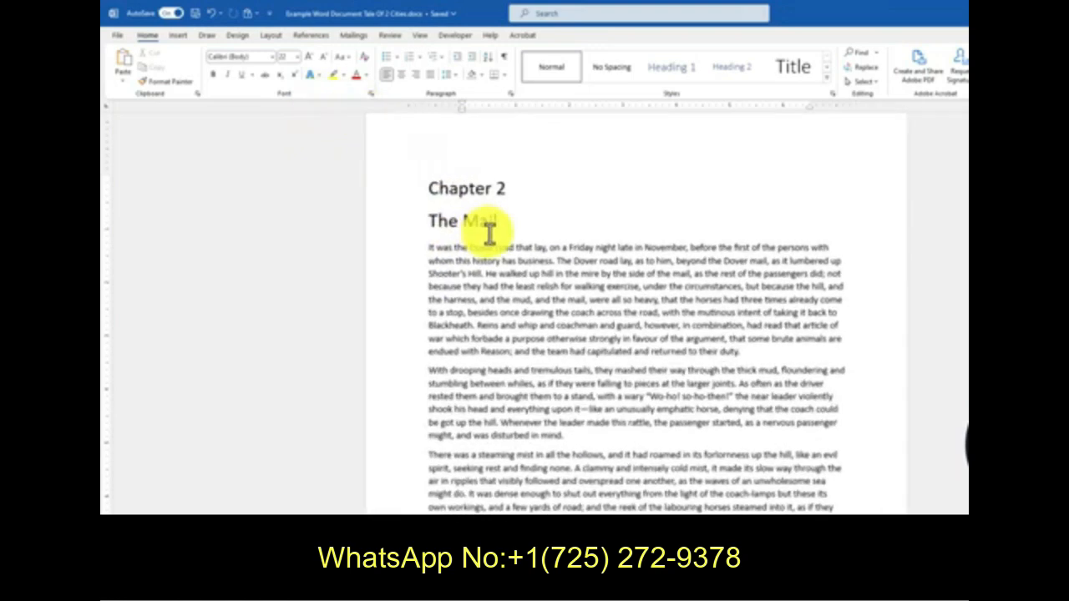
scroll(492, 238, up, 5)
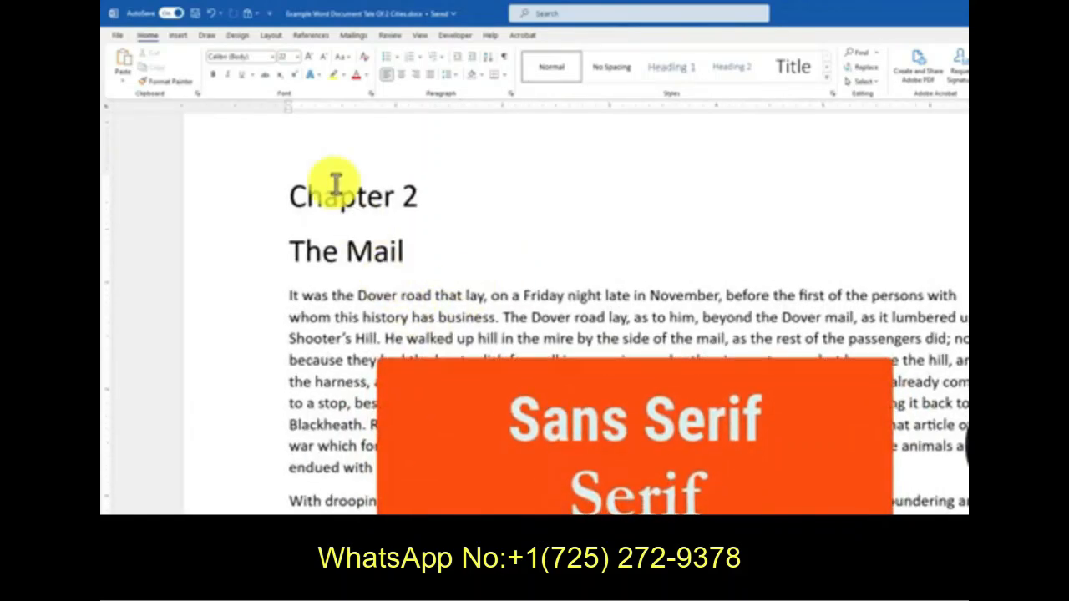
click(335, 185)
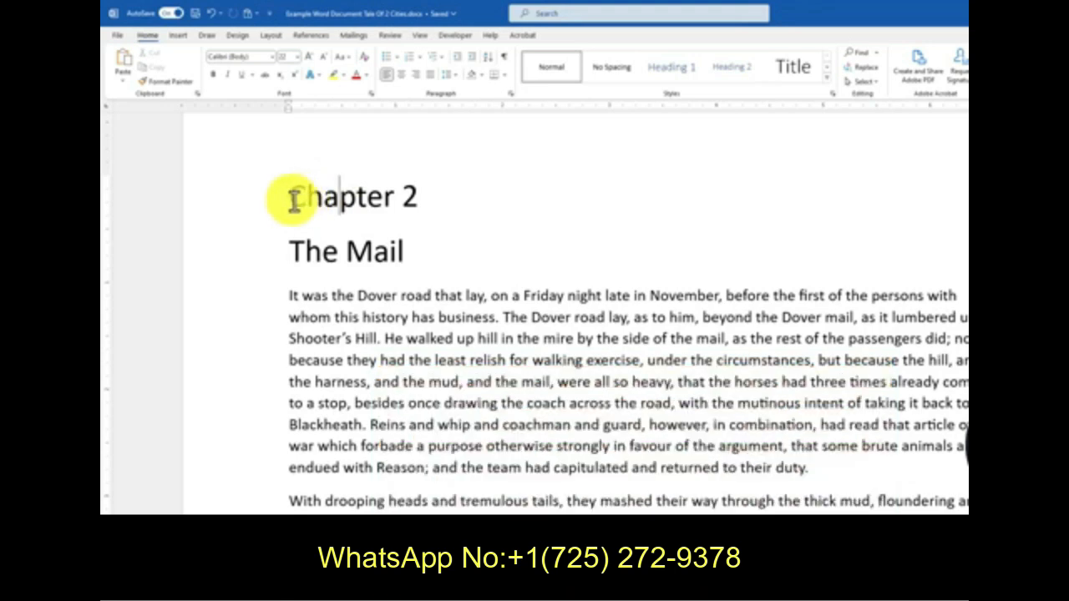
drag(294, 198, 425, 254)
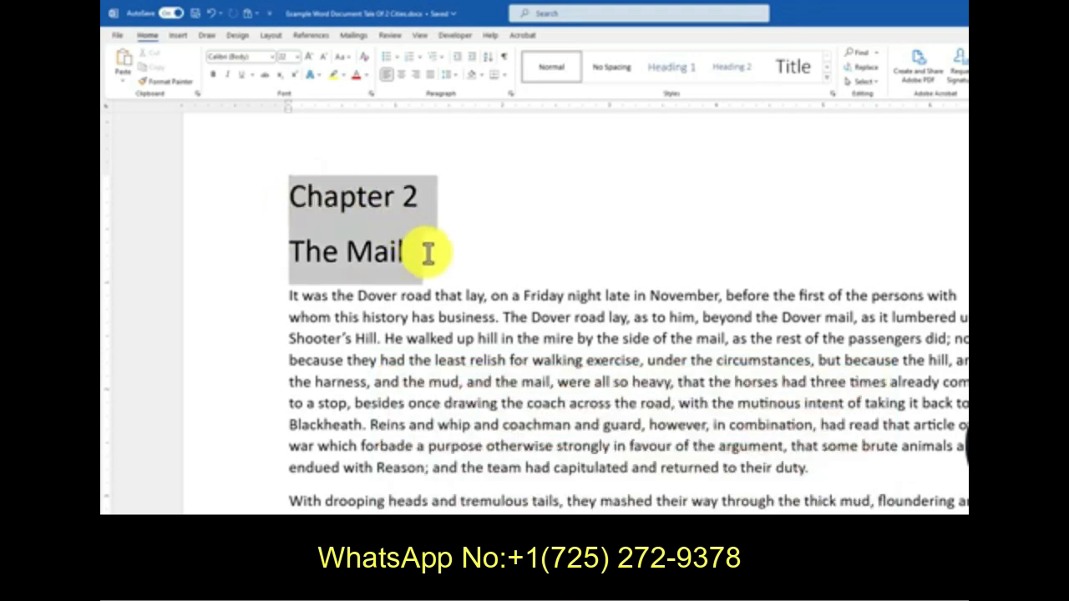
click(273, 58)
text(Times New Roman)
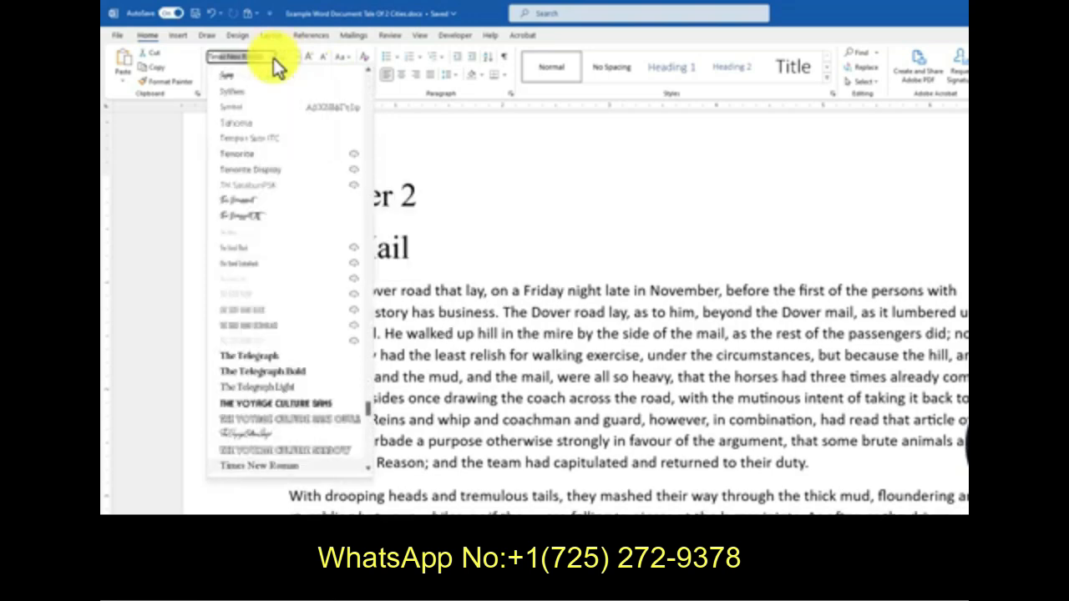
key(Return)
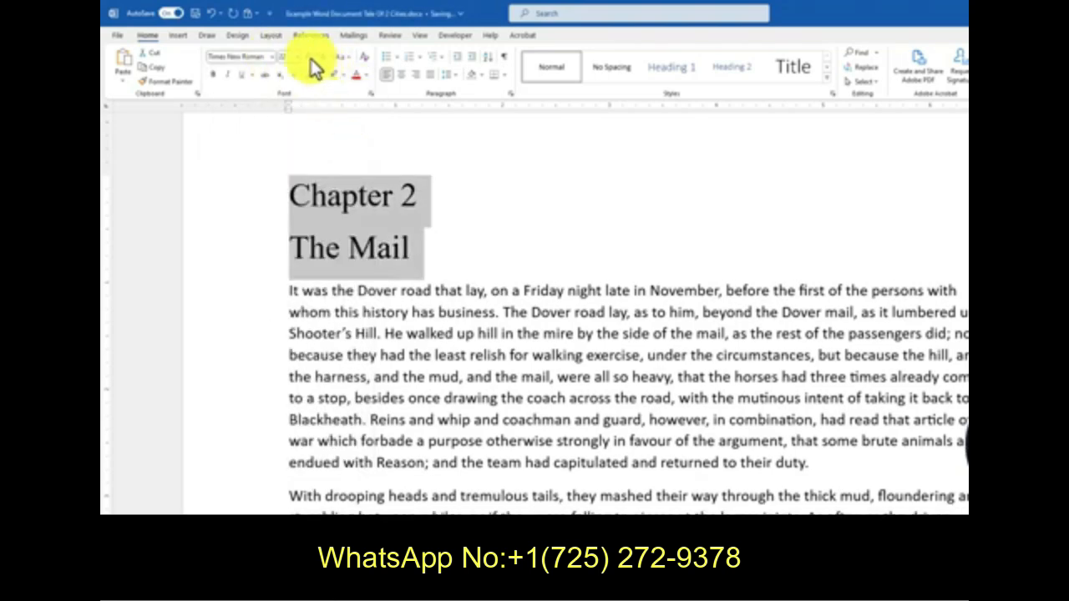
Step: Enlarge the "Chapter 2" and "The Mail" heading lines to 48 pt
click(310, 57)
click(310, 57)
click(310, 58)
click(309, 58)
click(310, 57)
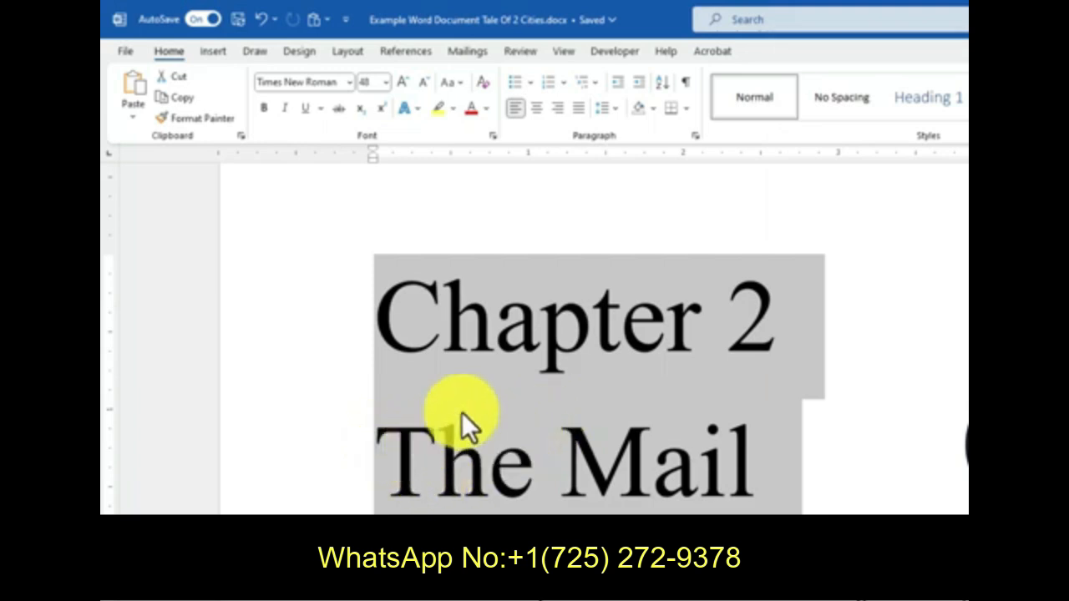
Step: Set the first body paragraph below "The Mail" to Times New Roman
click(414, 434)
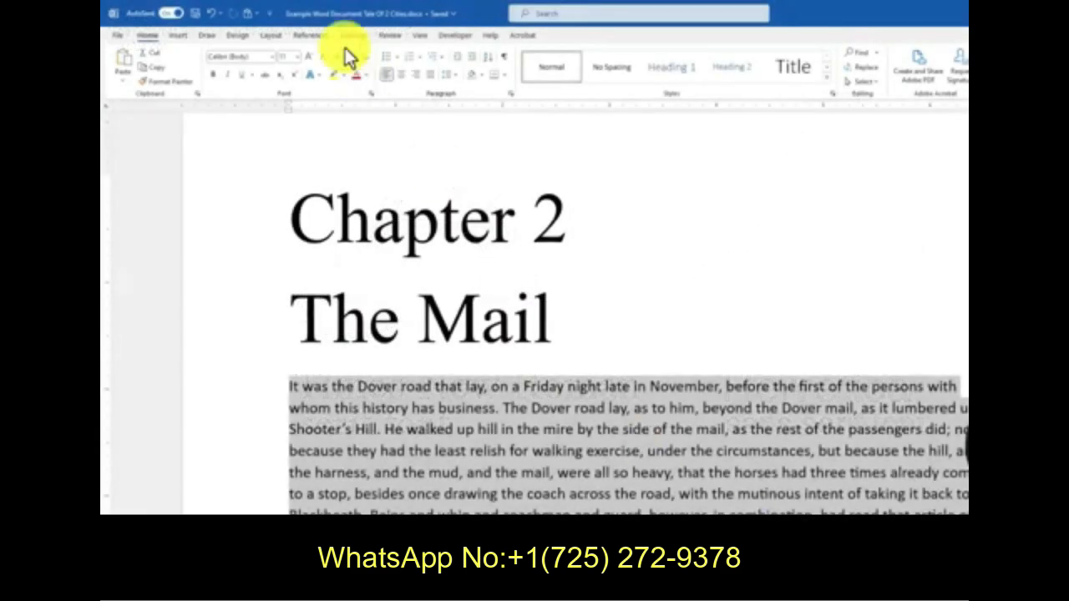
click(271, 56)
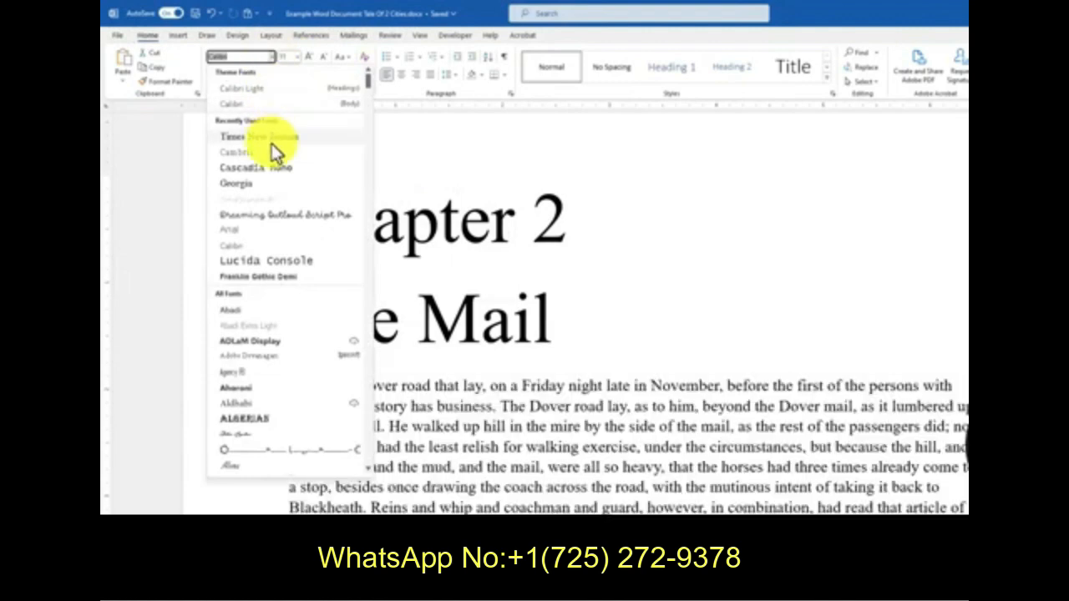
click(271, 143)
click(455, 425)
scroll(452, 417, up, 3)
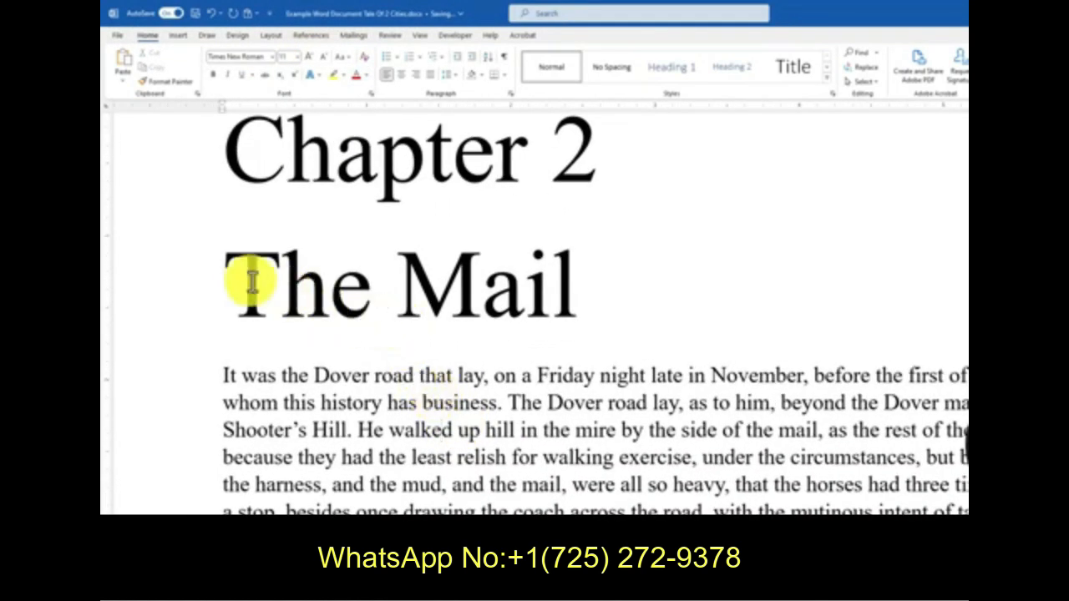
Step: Duplicate the "The Mail" heading text on the same line, directly after the original
drag(224, 284, 566, 282)
key(ctrl+c)
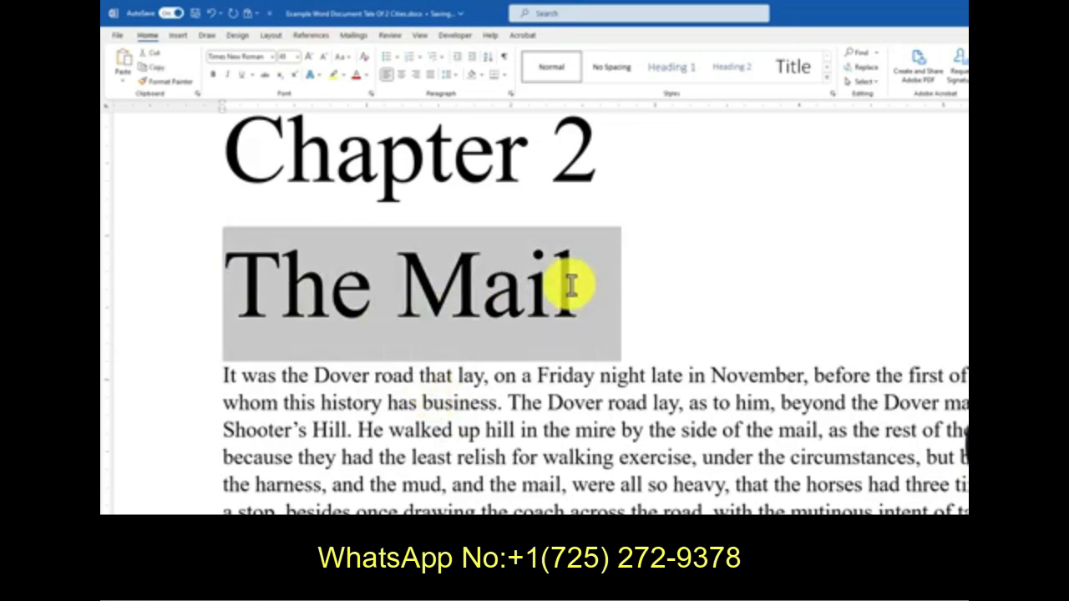
click(632, 293)
key(ctrl+v)
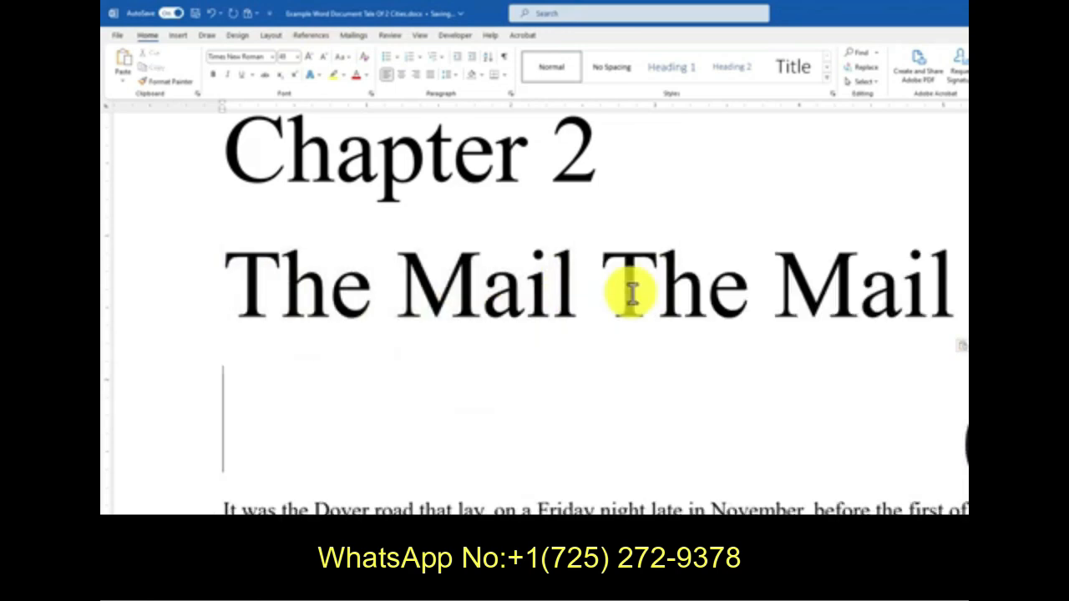
Step: Change the font of the second "The Mail" to Calibri for comparison with the serif original
shift+click(623, 293)
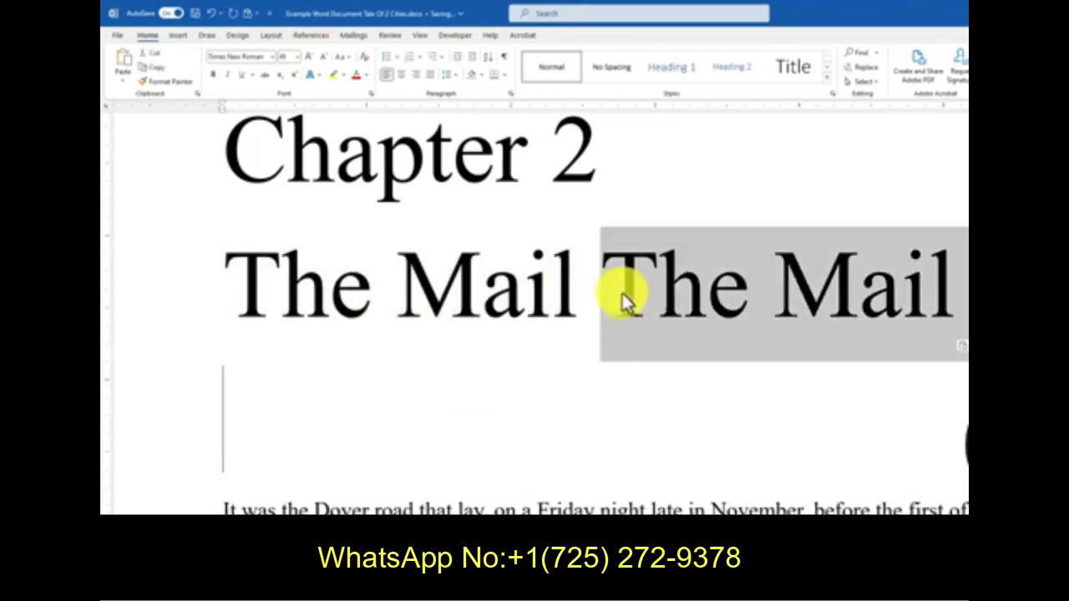
click(270, 58)
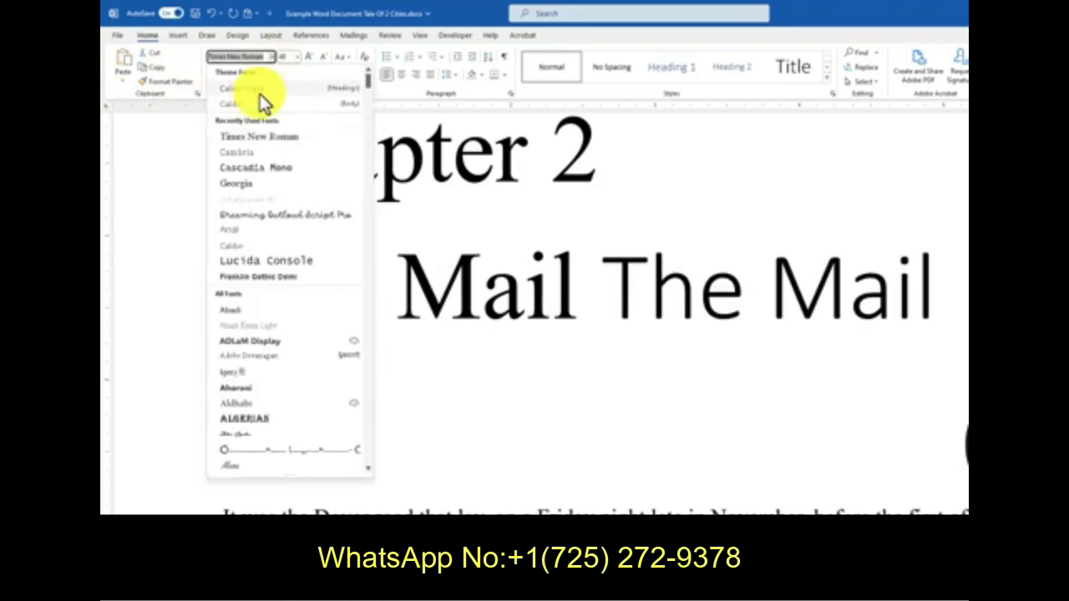
click(261, 92)
click(307, 422)
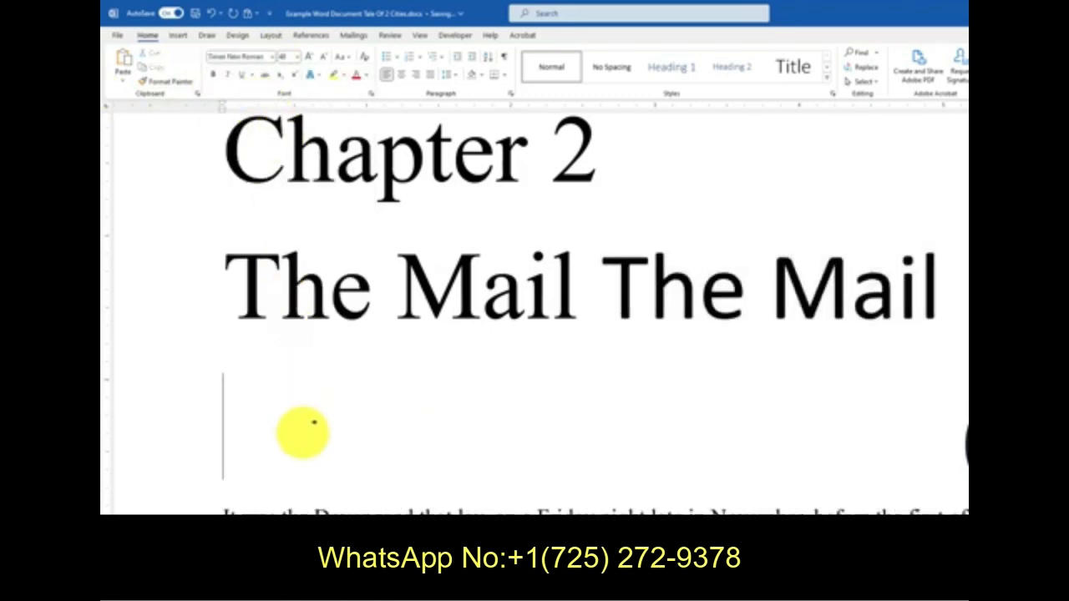
Step: Remove the blank line below the "The Mail" heading and change the font of the second "The Mail" to Arial
key(BackSpace)
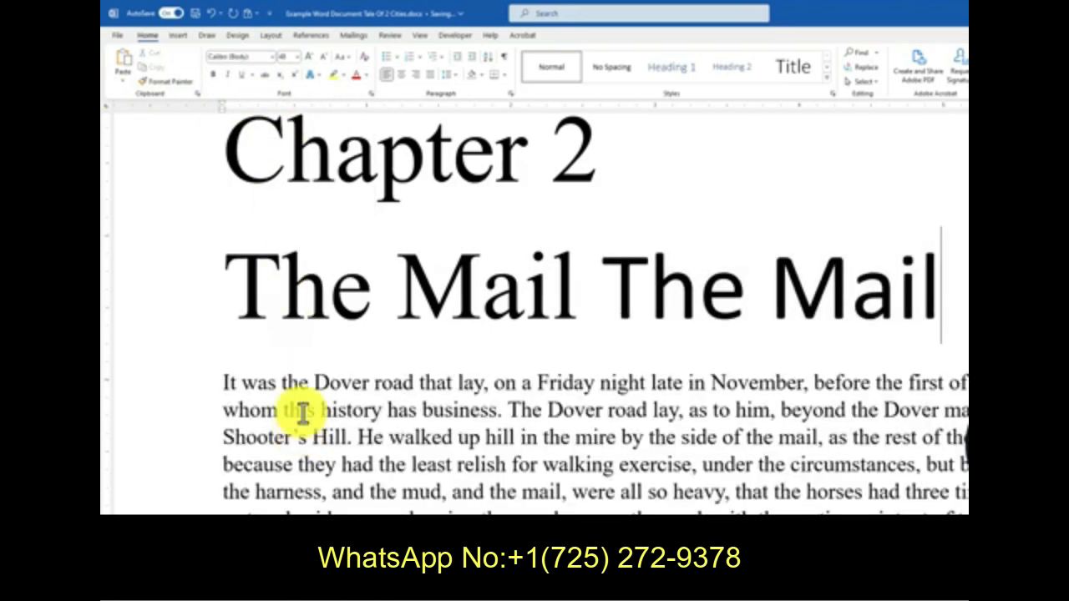
double_click(616, 286)
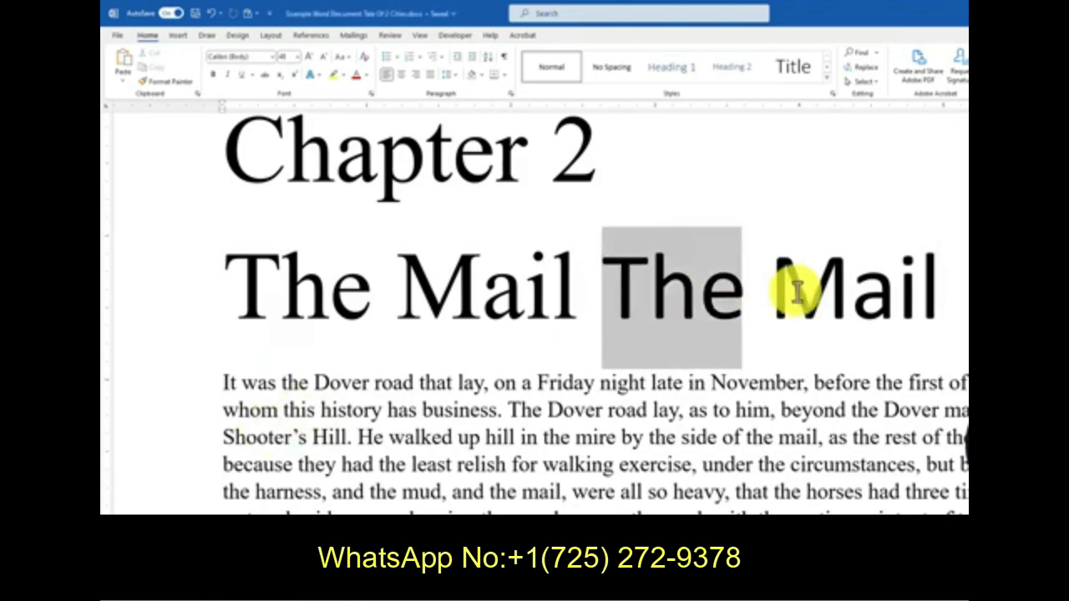
drag(797, 291, 944, 293)
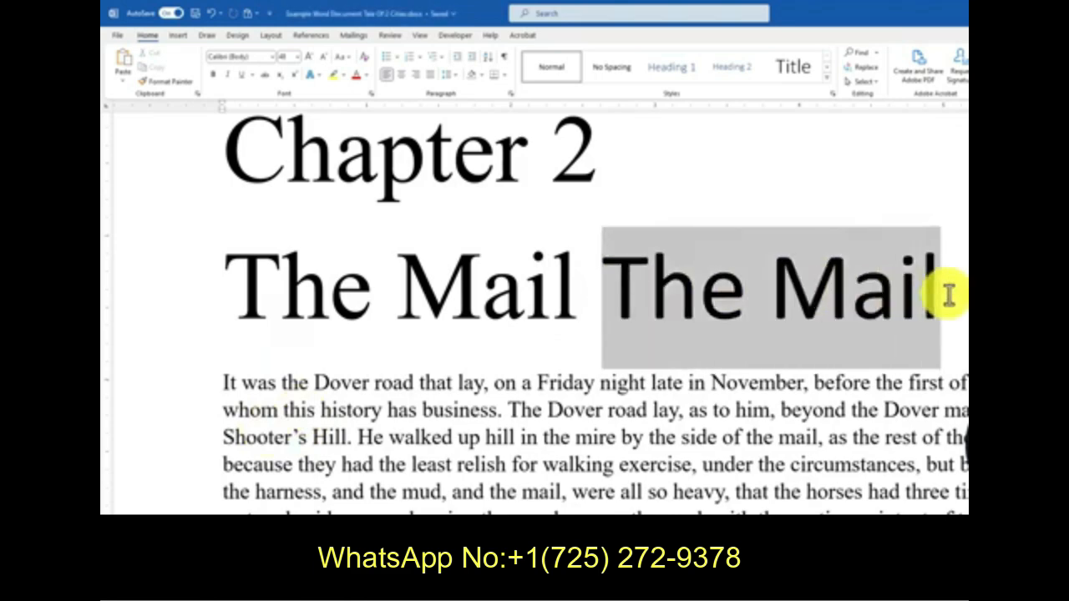
click(261, 57)
text(Arial)
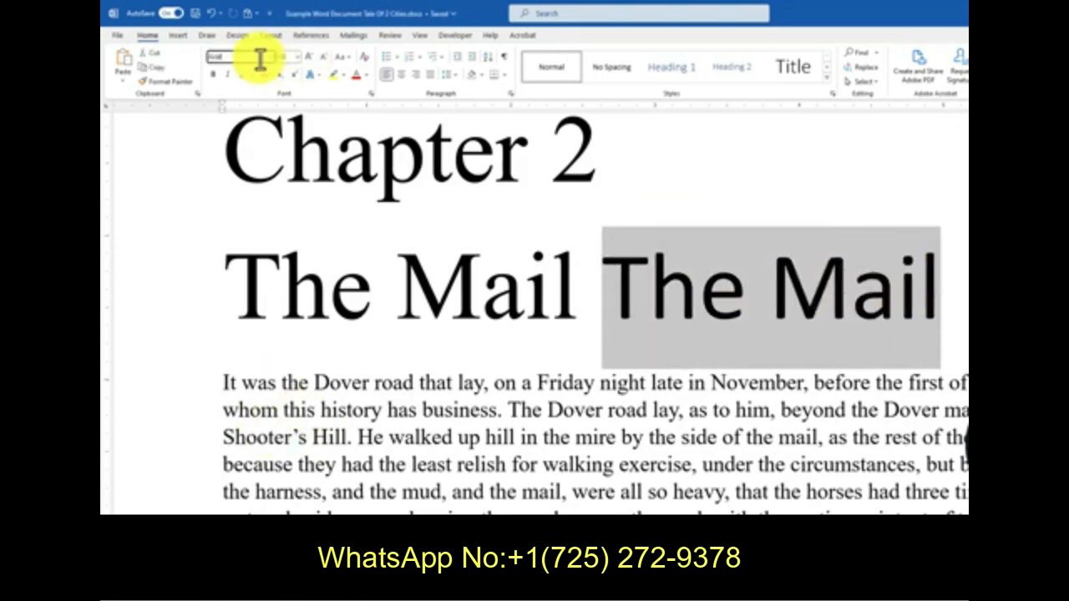
key(Return)
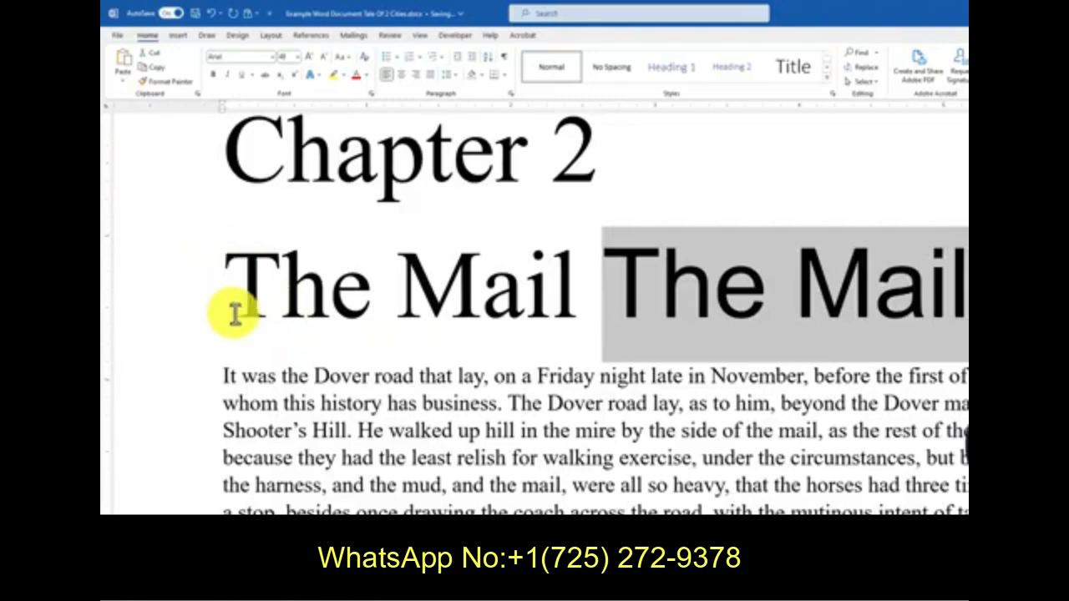
scroll(309, 407, down, 8)
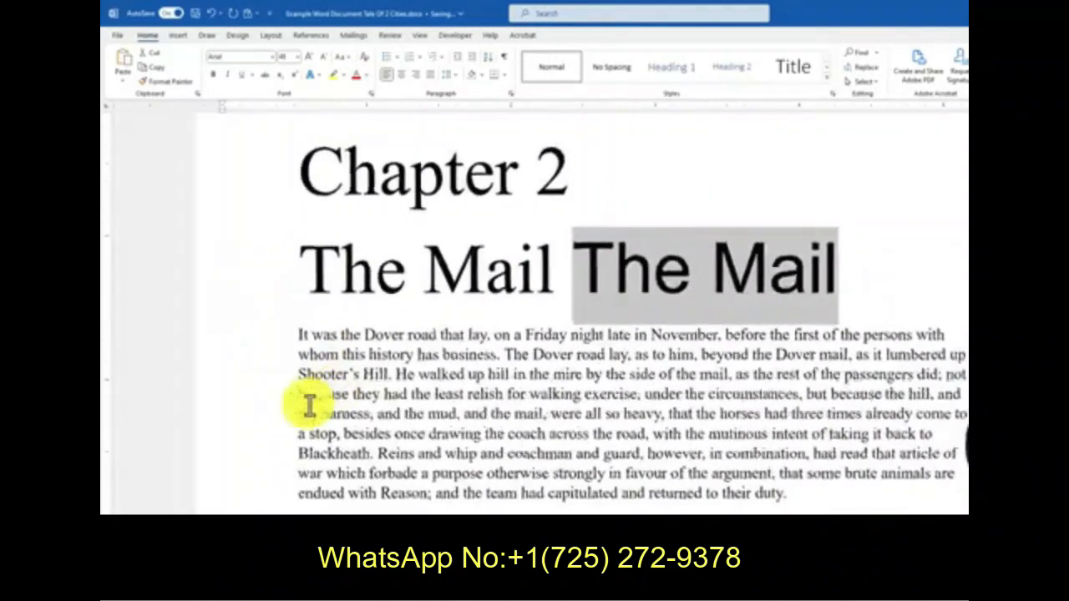
scroll(405, 401, down, 4)
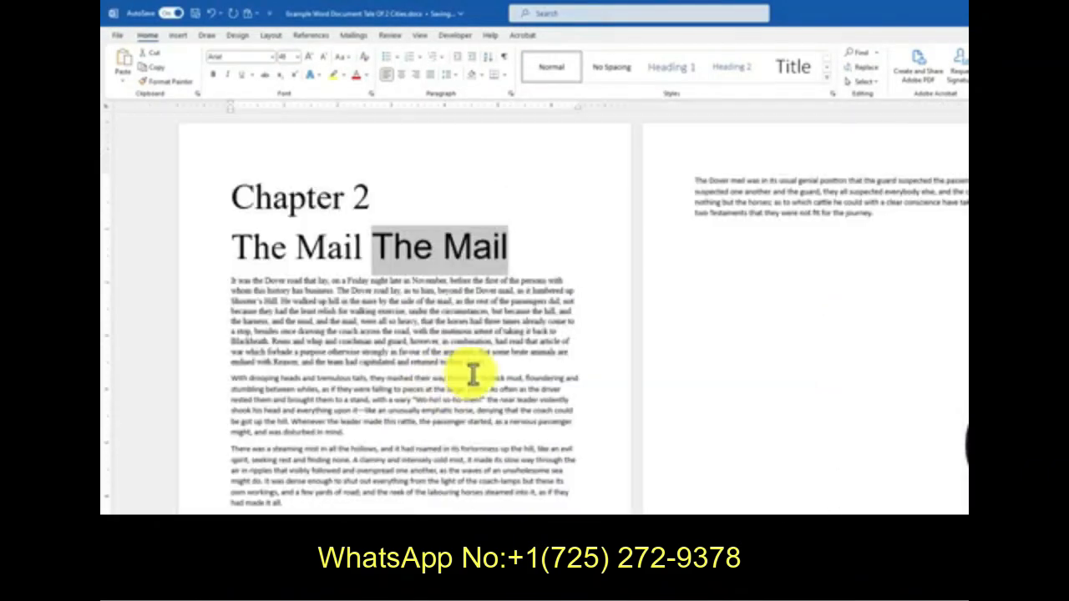
scroll(380, 365, up, 2)
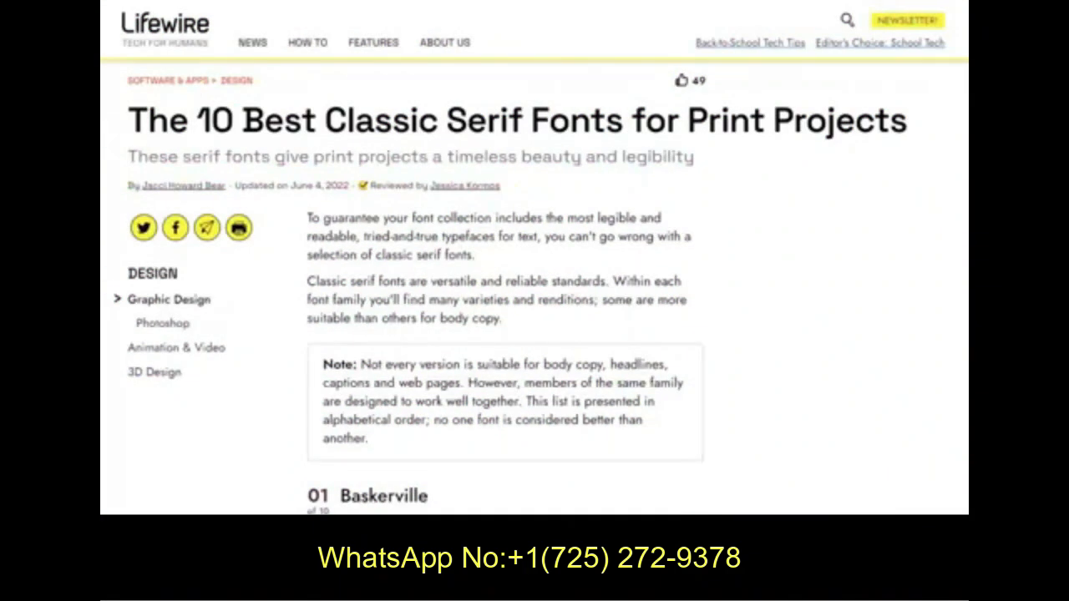
Step: Switch to the Lifewire article on the 10 best classic serif fonts and examine the font samples from Baskerville to Times
scroll(506, 288, down, 3)
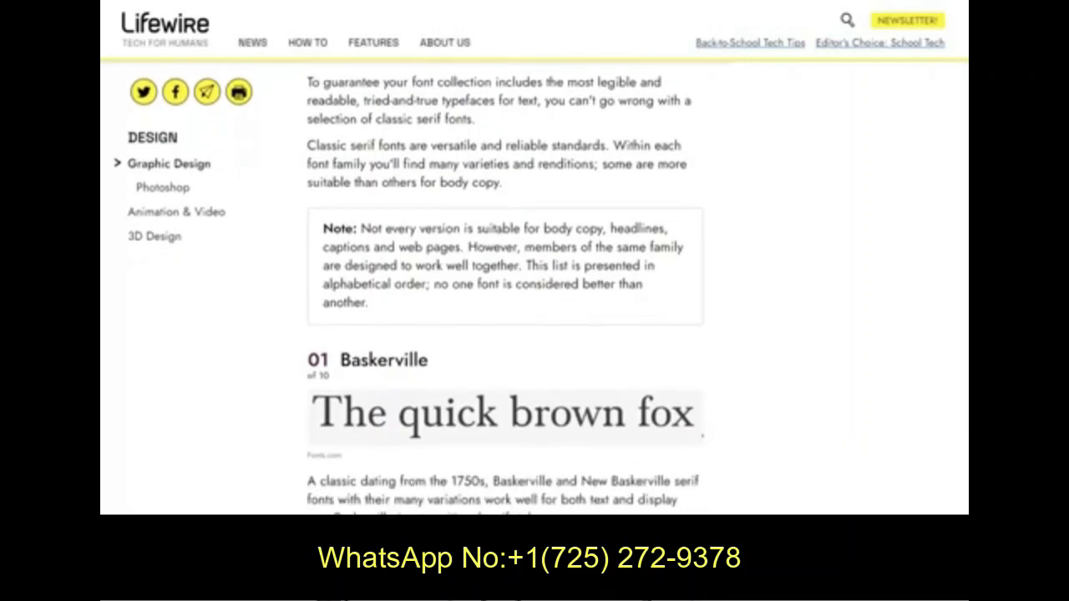
scroll(506, 288, down, 3)
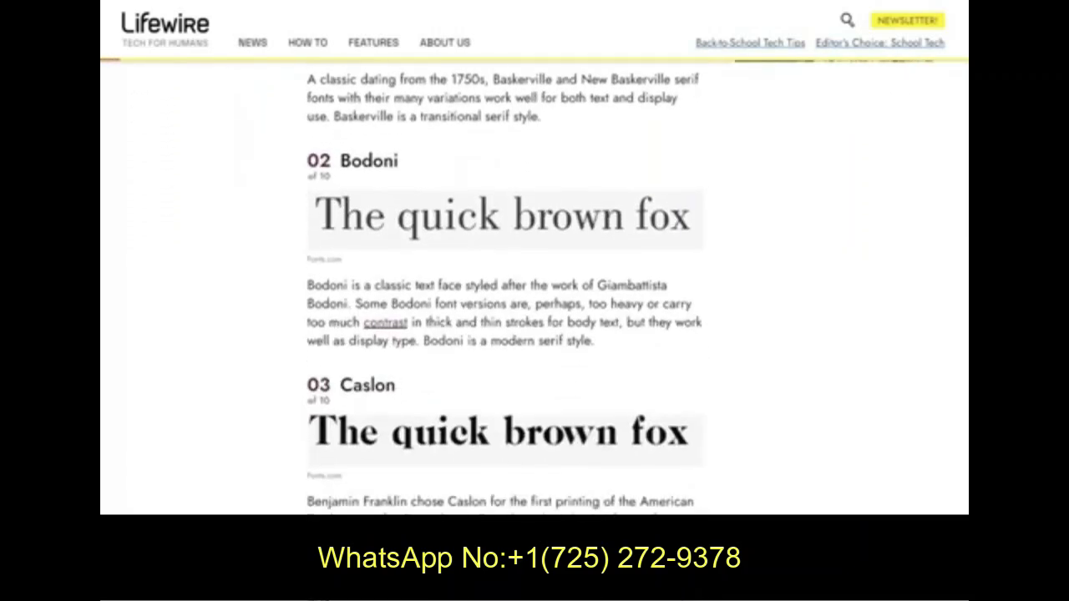
scroll(506, 288, down, 6)
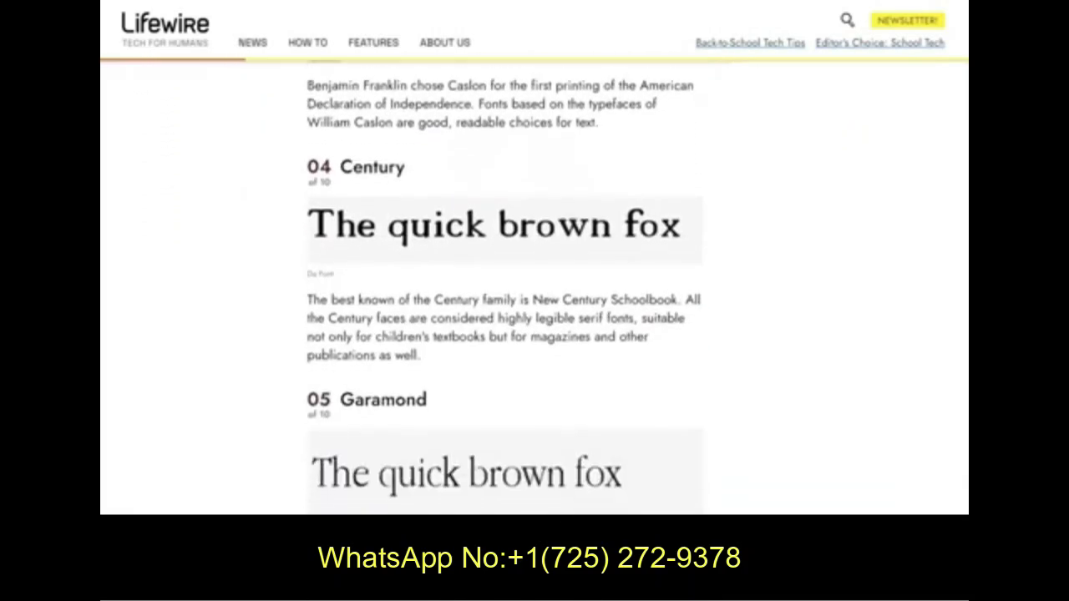
scroll(507, 289, down, 3)
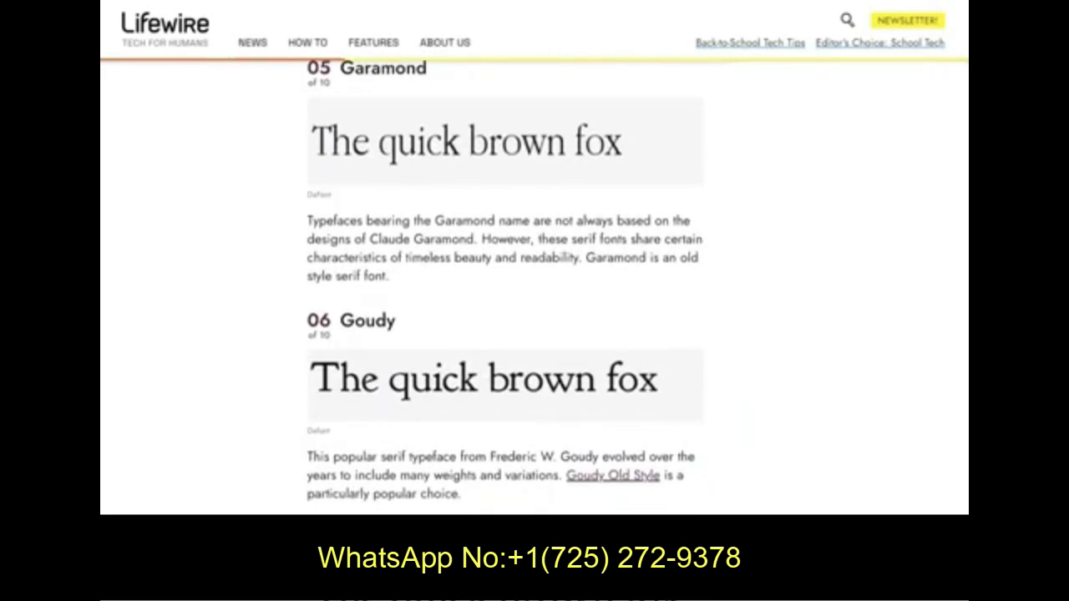
scroll(507, 288, down, 7)
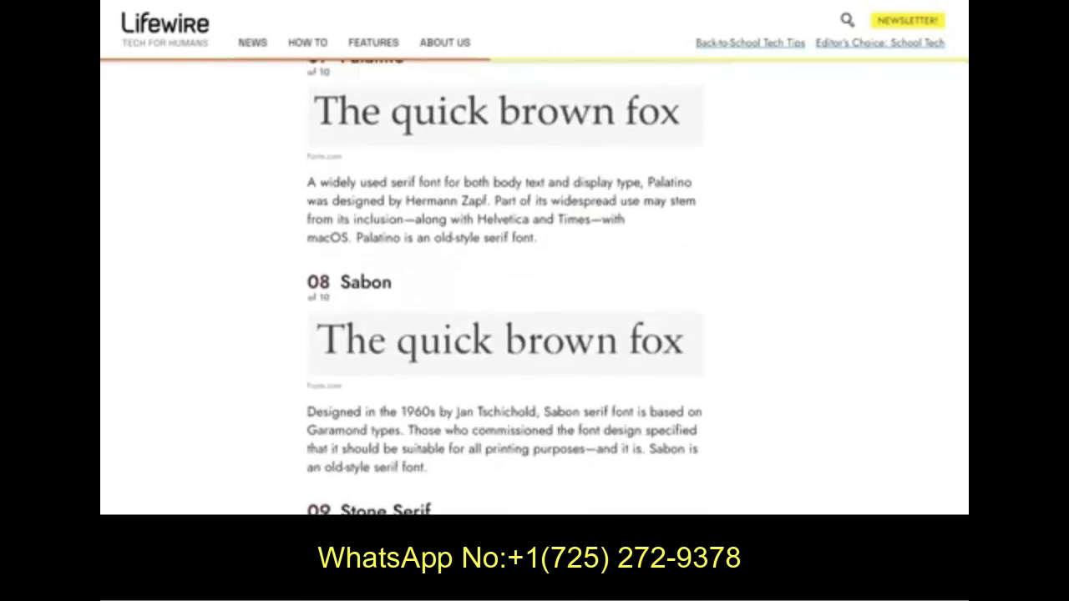
scroll(506, 289, down, 4)
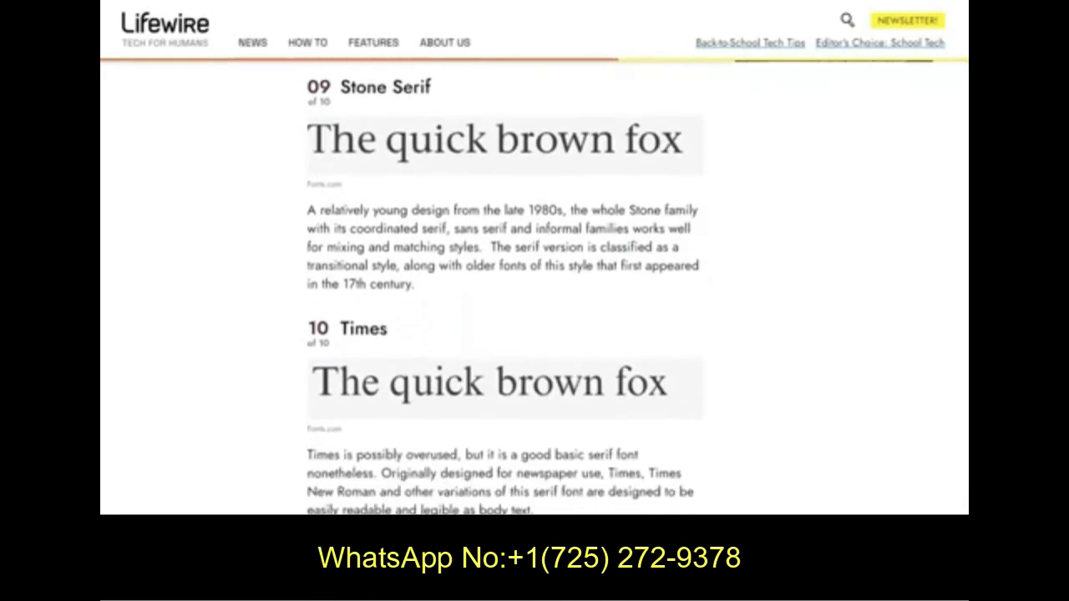
scroll(506, 288, up, 4)
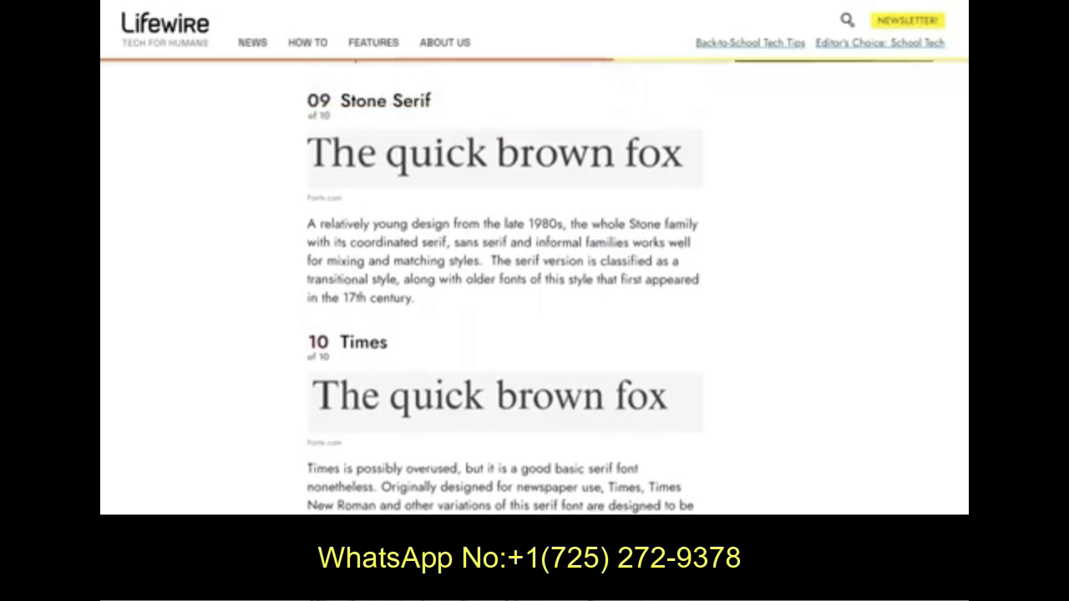
scroll(506, 288, up, 4)
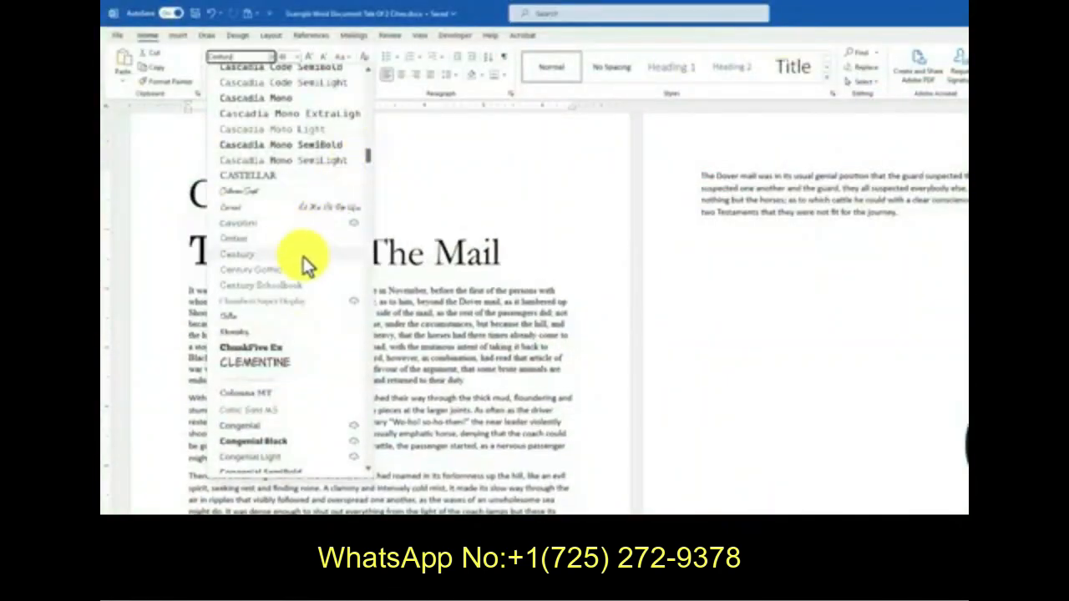
Step: Change the font of the first "The Mail" in the Word heading line to Century Schoolbook
click(296, 286)
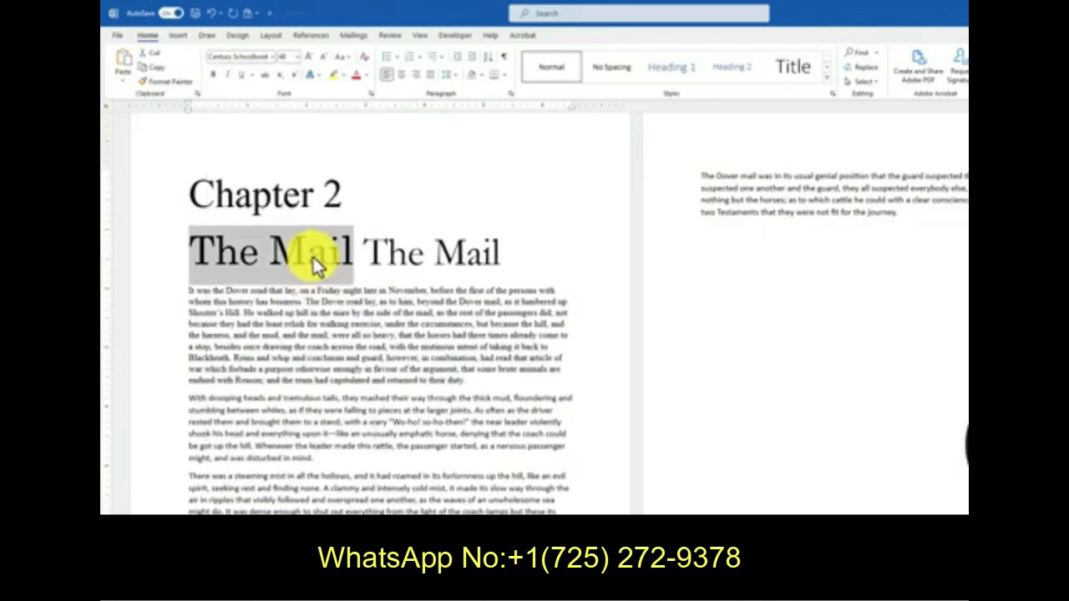
click(276, 251)
drag(203, 250, 370, 251)
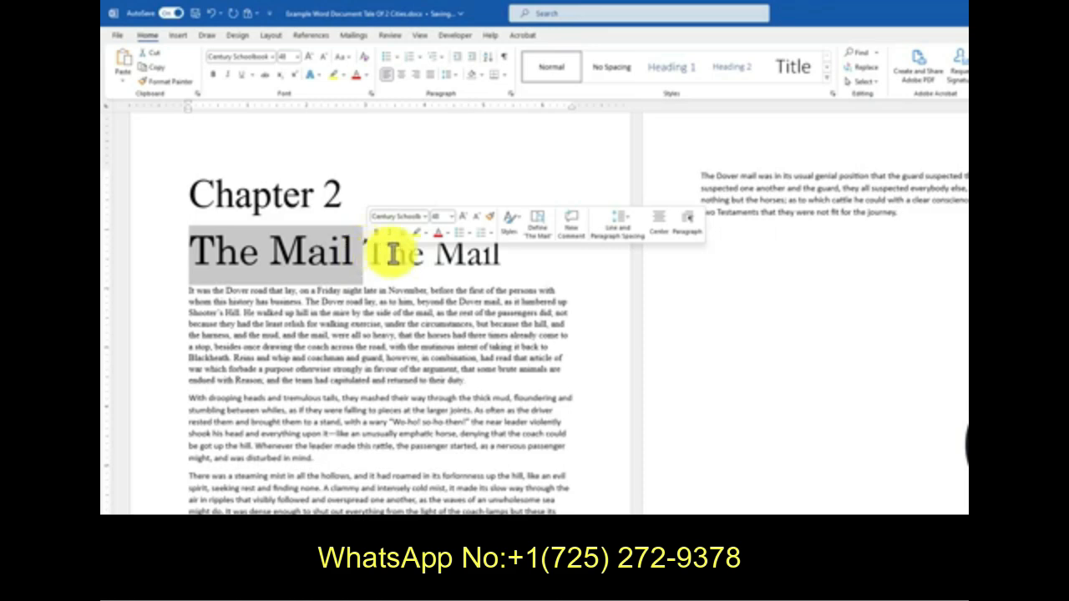
click(388, 252)
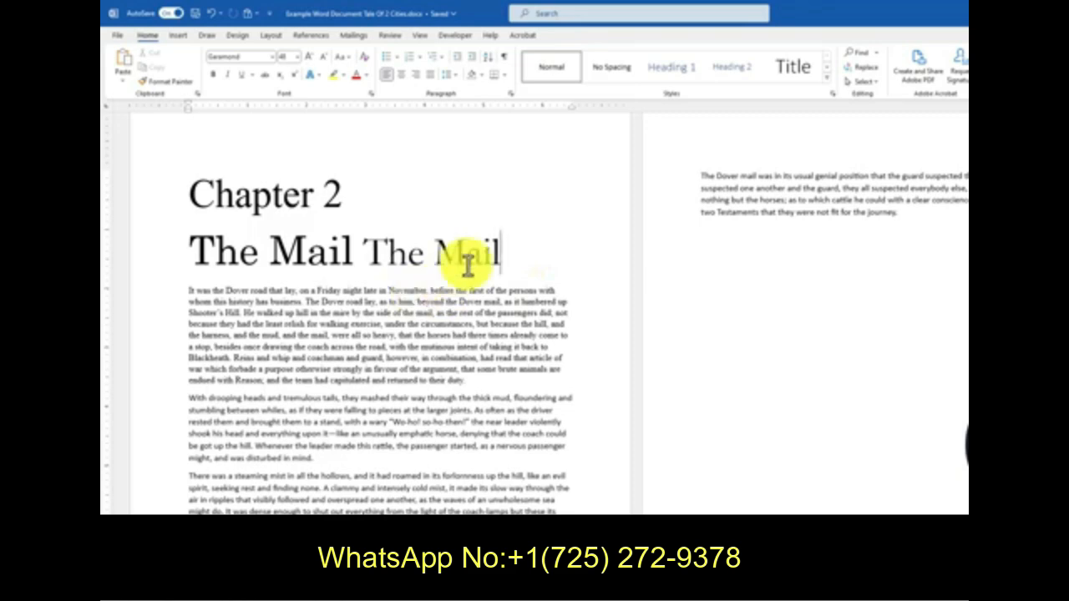
Step: Set the font of the entire document to Calibri (Body)
drag(472, 256, 176, 281)
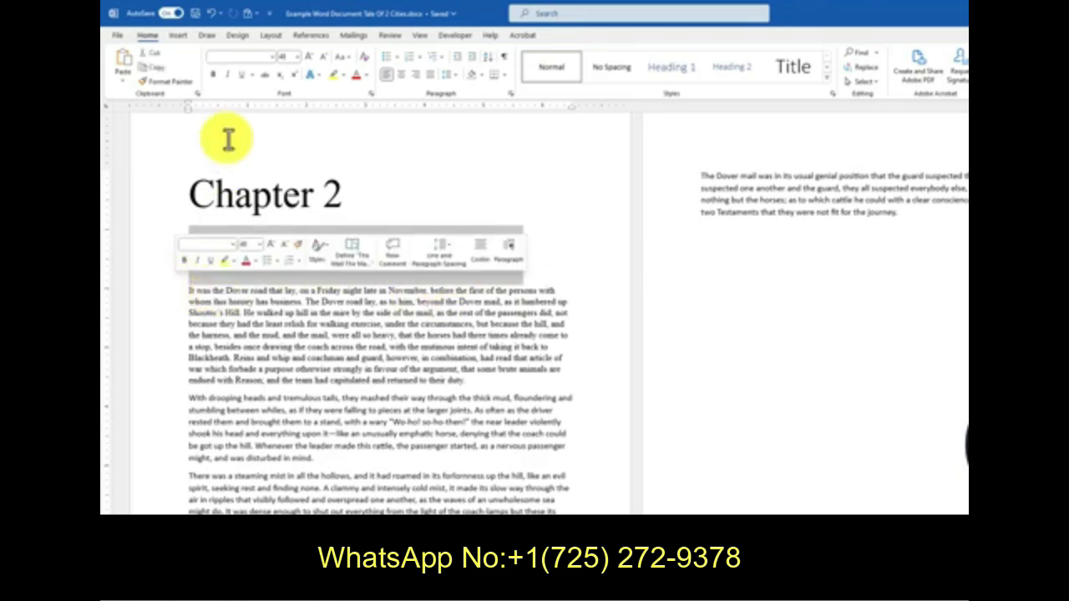
key(ctrl+a)
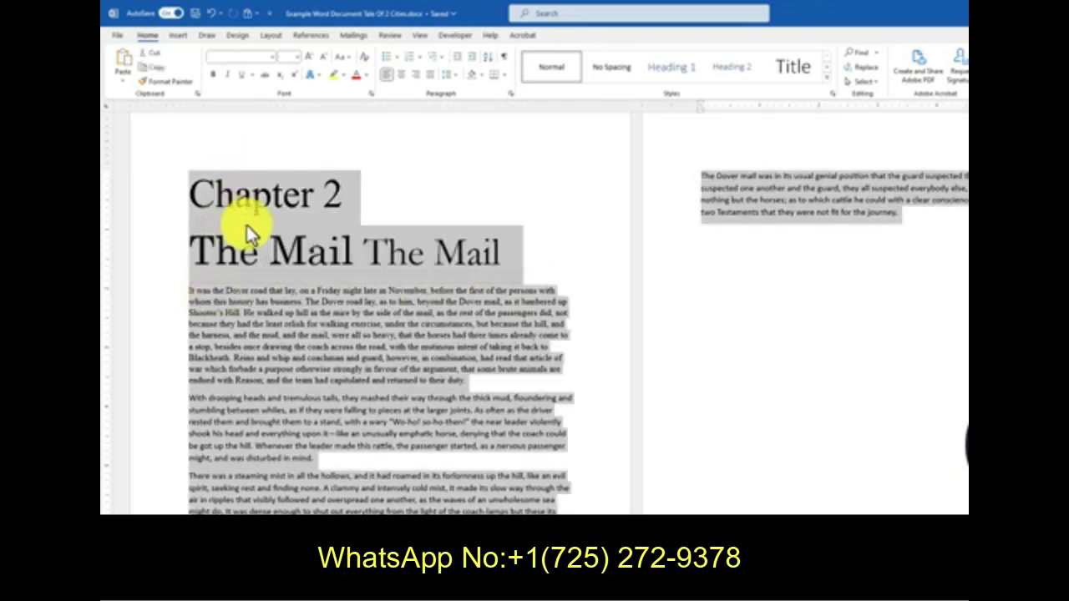
click(269, 58)
click(254, 106)
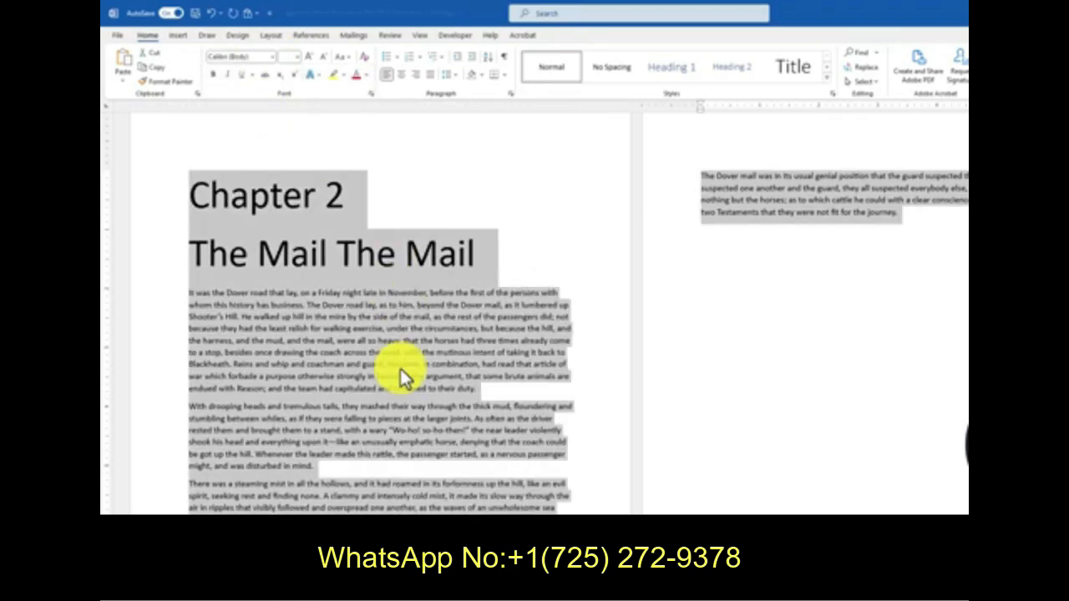
click(400, 373)
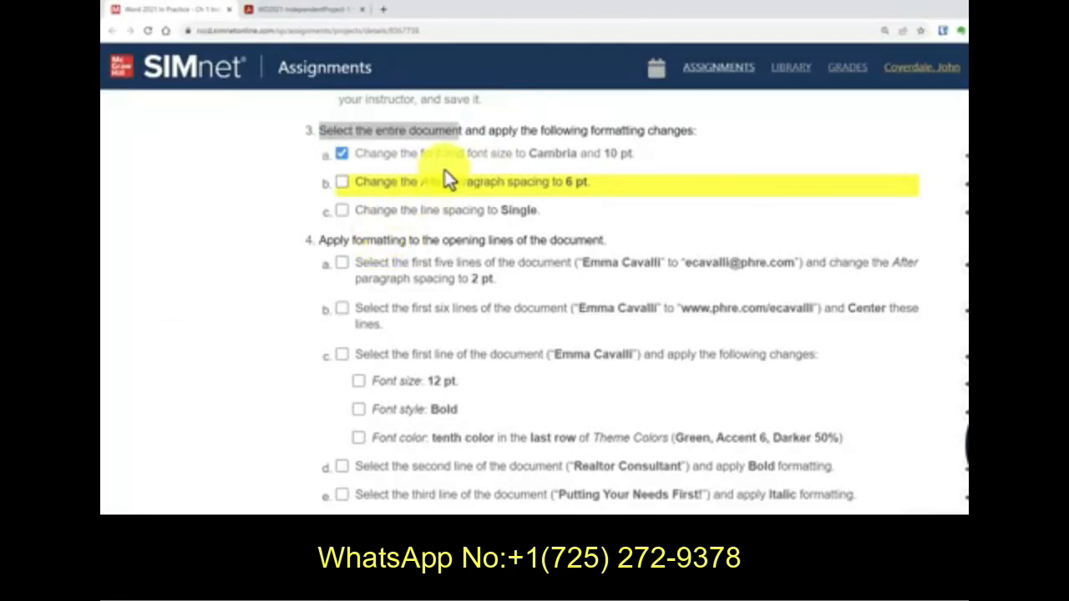
Step: Switch to the SIMnet assignment and review the instructions for 6 pt After paragraph spacing and Single line spacing
drag(419, 184, 477, 184)
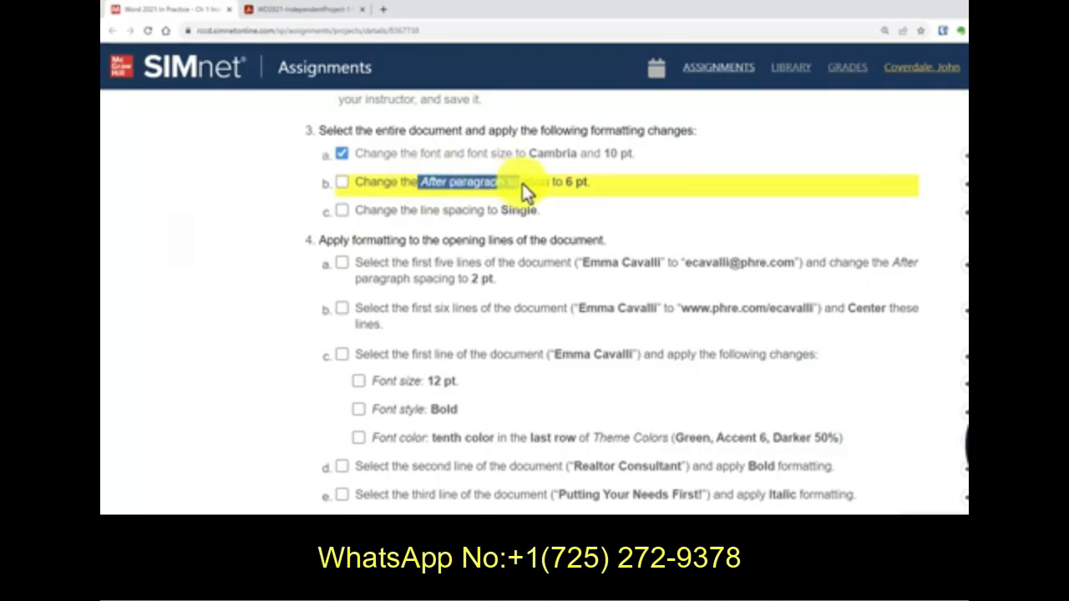
drag(421, 210, 548, 211)
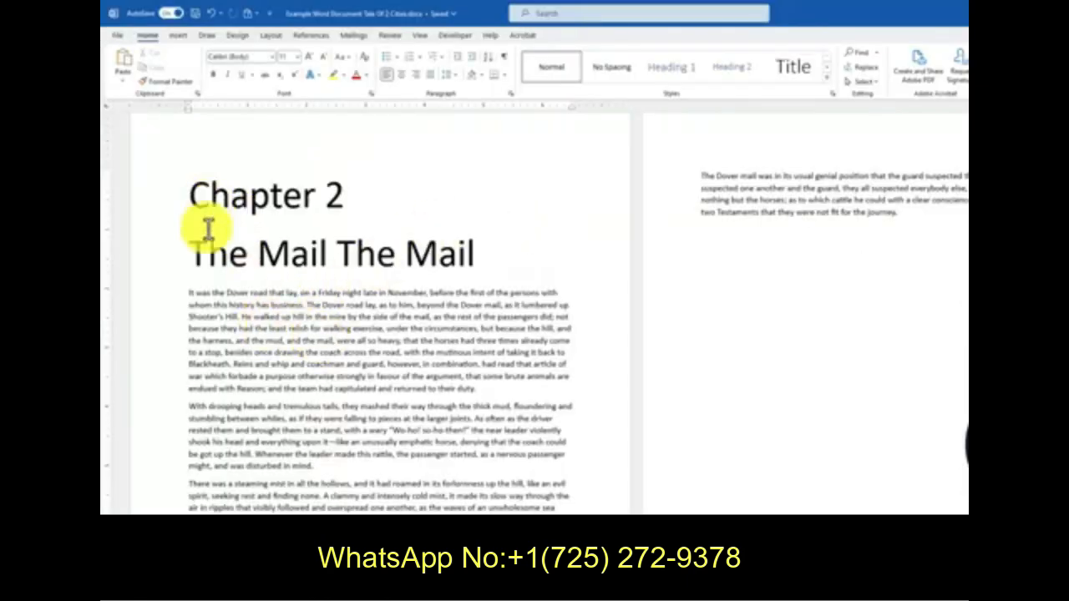
Step: Copy the first body paragraph's formatting onto the "Chapter 2" and "The Mail" heading lines in Word with Format Painter
click(161, 81)
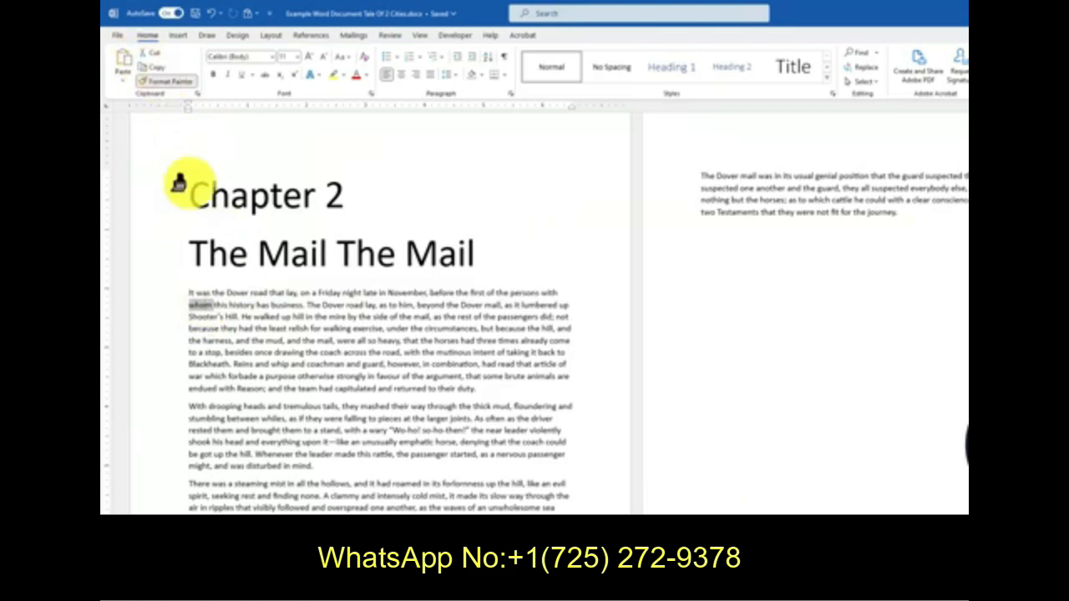
drag(181, 178, 491, 249)
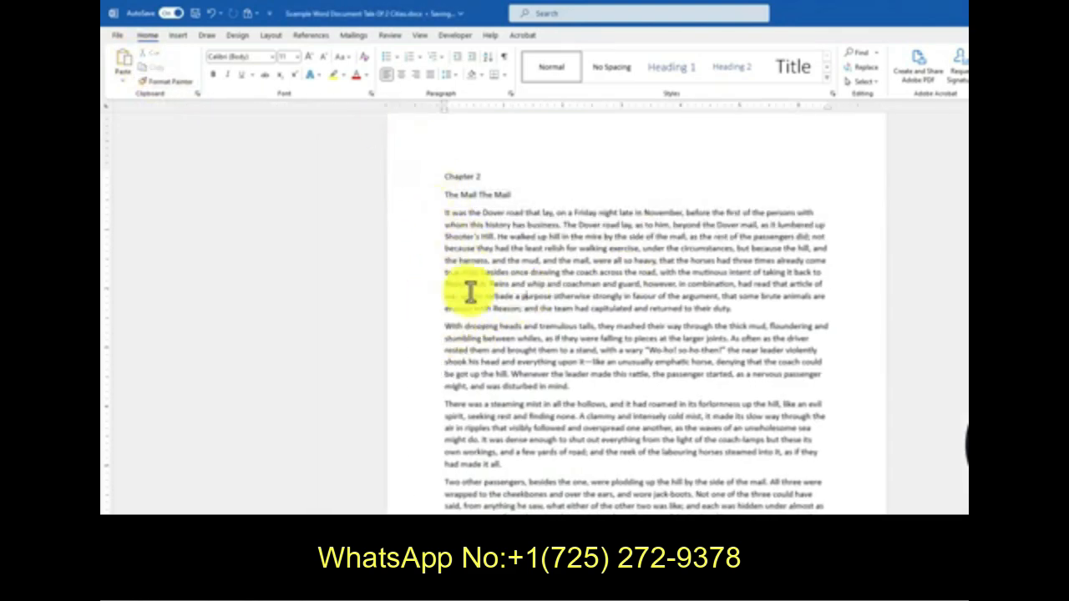
Step: Set the After paragraph spacing of the entire document to 6 pt
drag(440, 303, 756, 302)
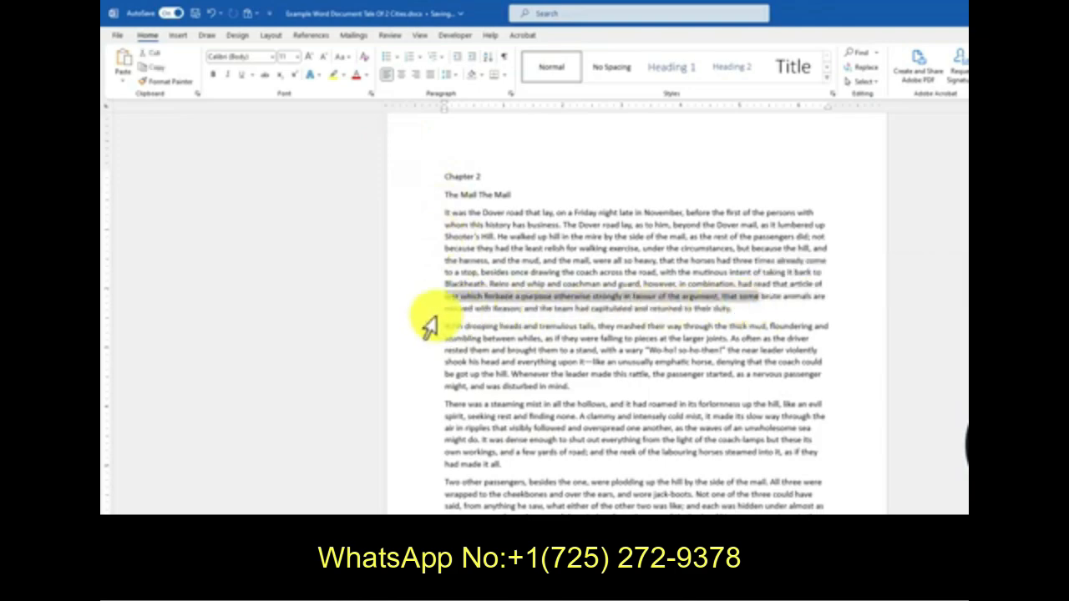
scroll(429, 325, up, 5)
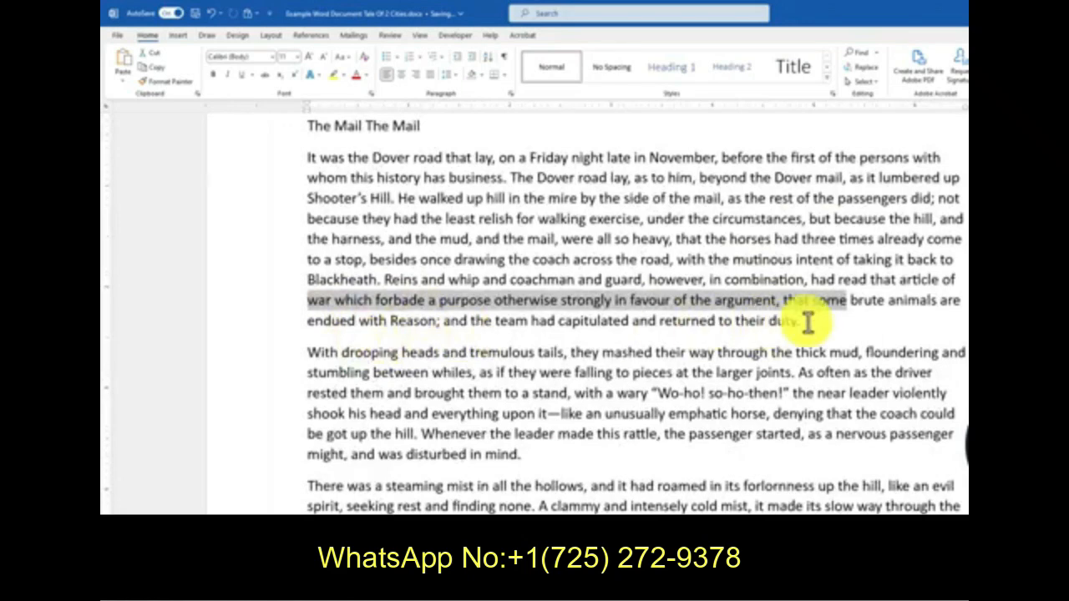
click(805, 323)
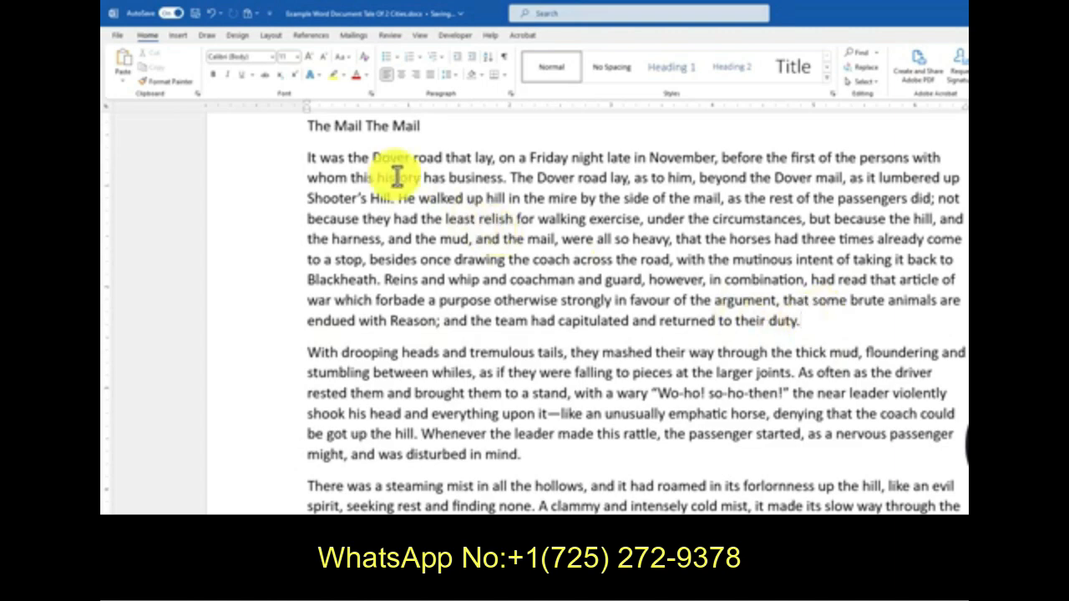
key(ctrl+a)
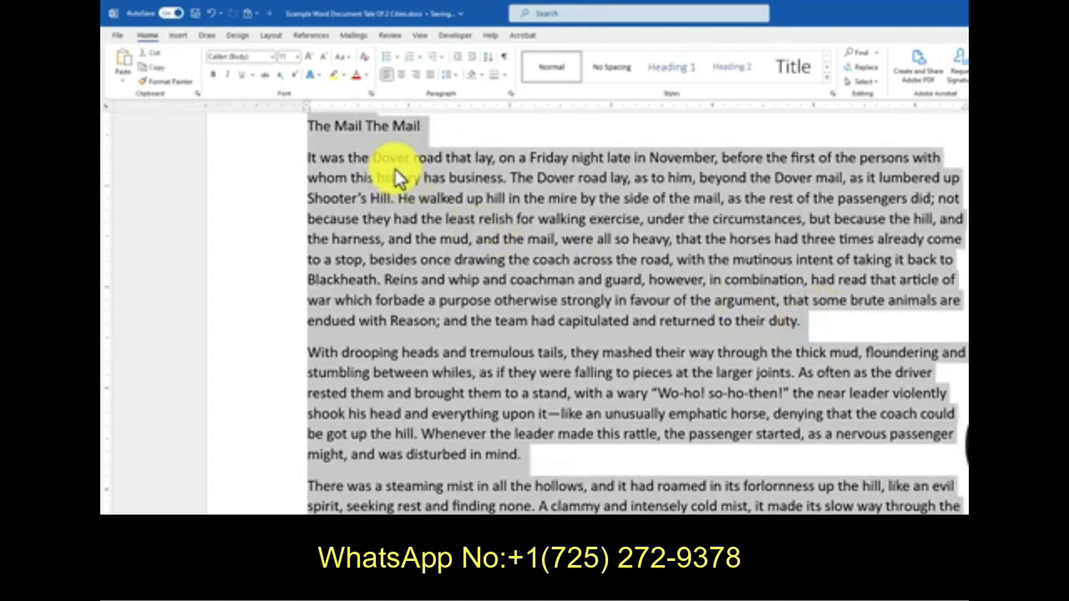
click(510, 95)
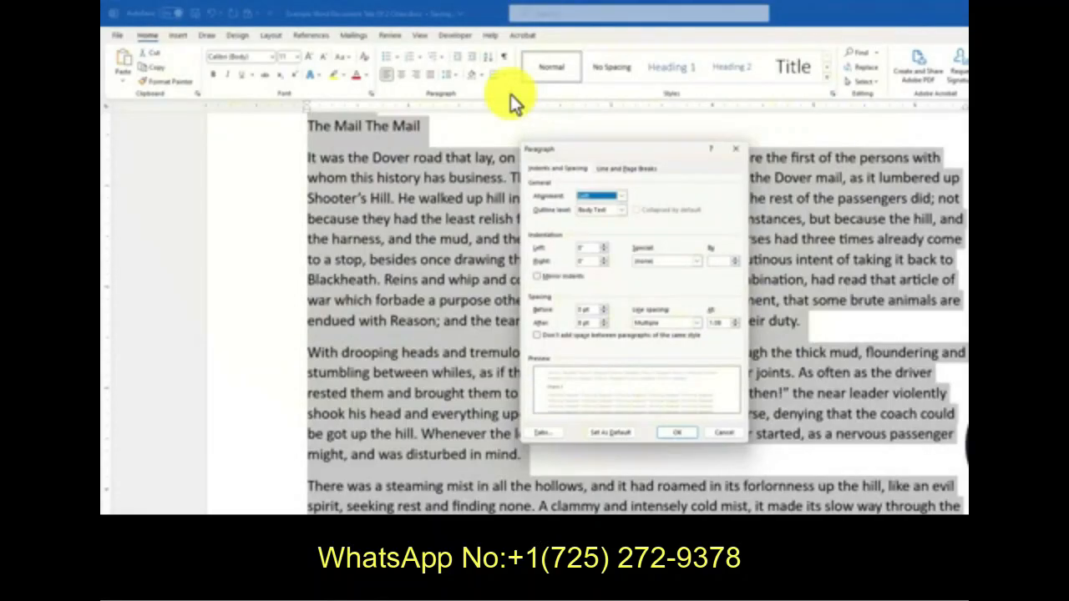
drag(582, 163, 543, 147)
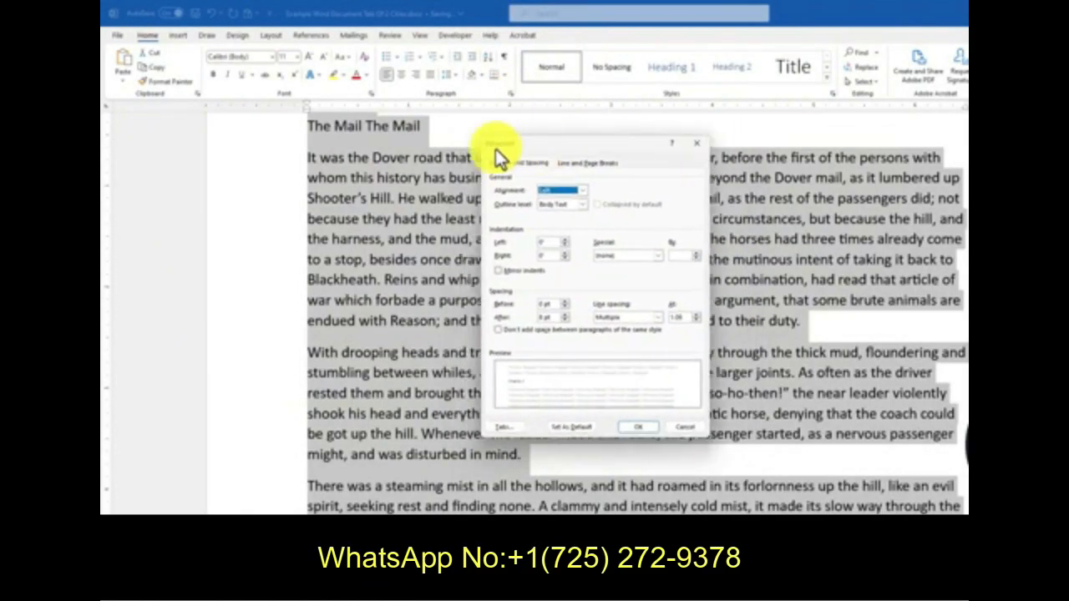
click(550, 320)
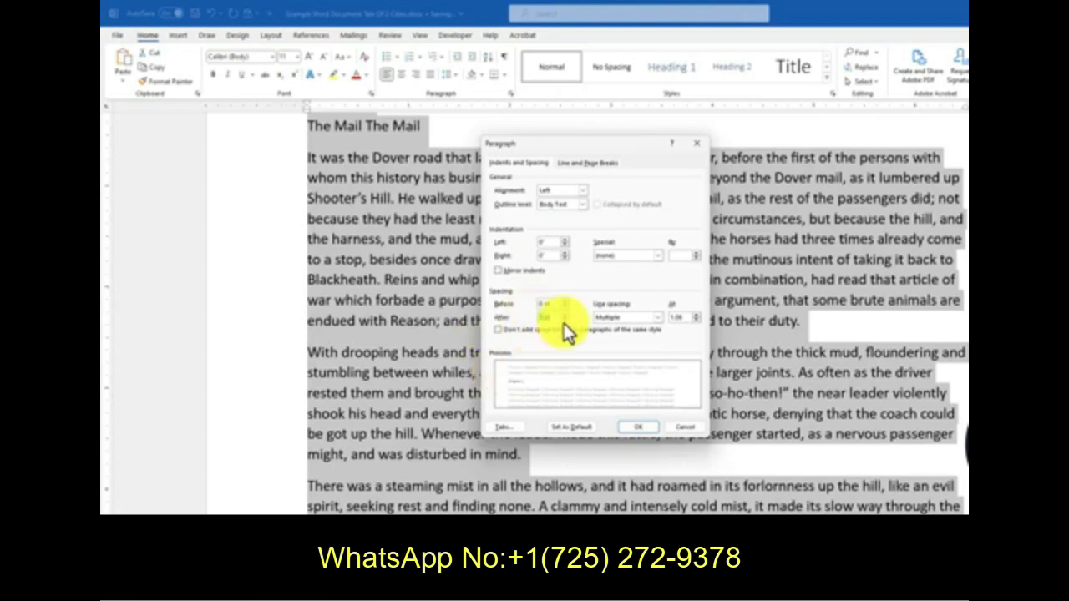
click(647, 426)
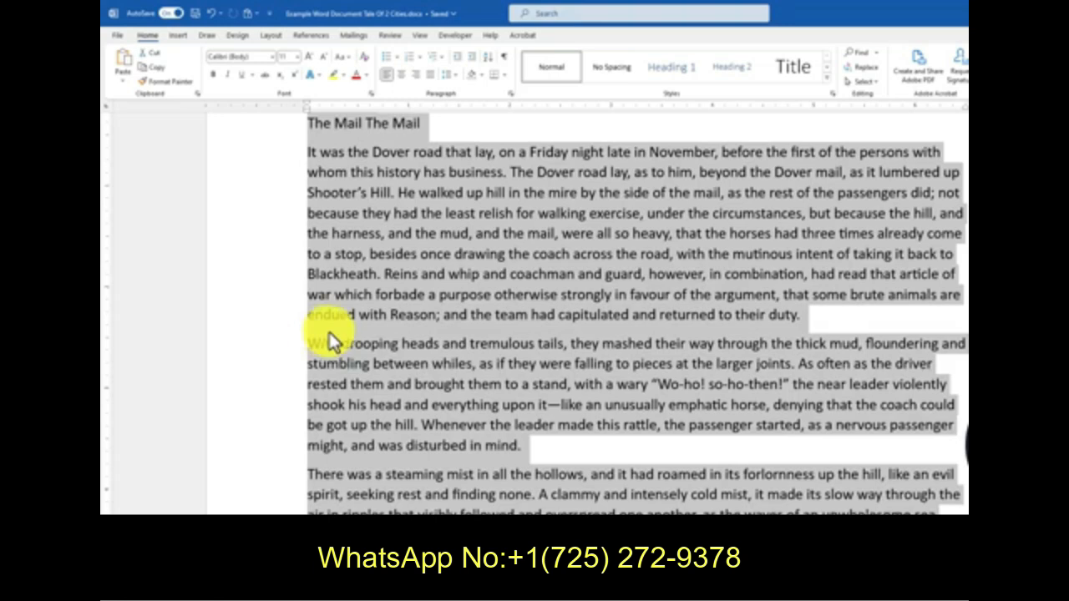
Step: Insert an empty paragraph after the body paragraph ending "returned to their duty."
click(443, 315)
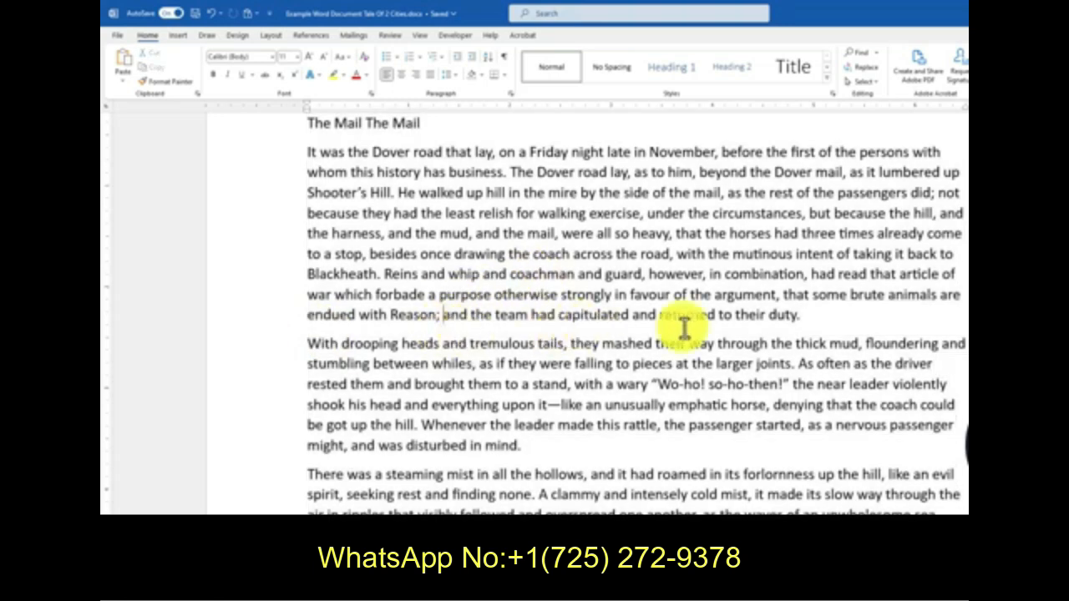
click(808, 315)
key(Return)
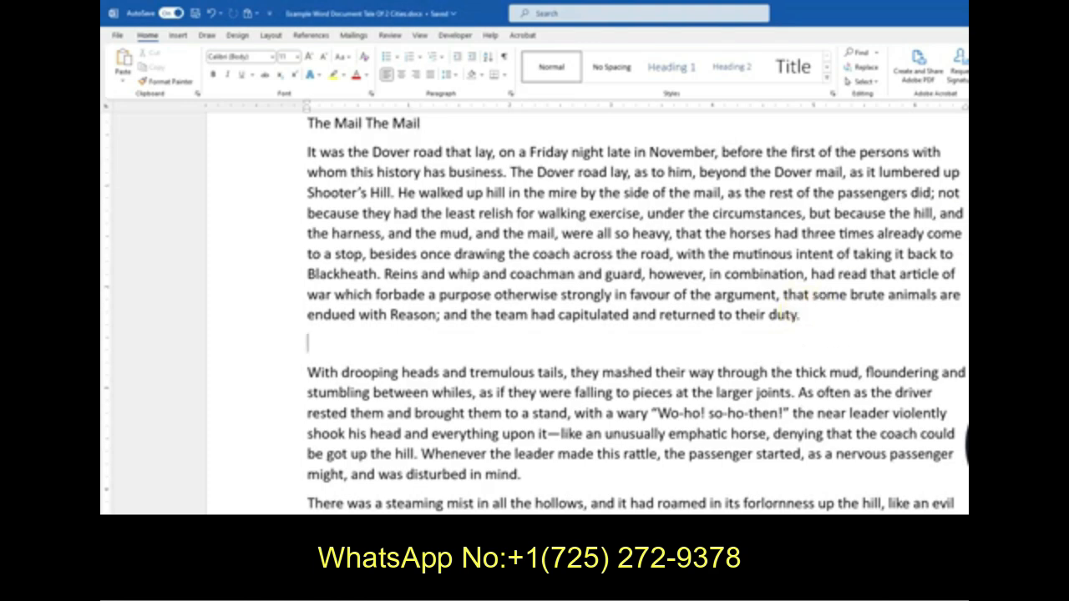
Step: Review the Single line spacing instruction in SIMnet, and set the After paragraph spacing of the entire brochure document to 6 pt in Word
drag(953, 12, 102, 150)
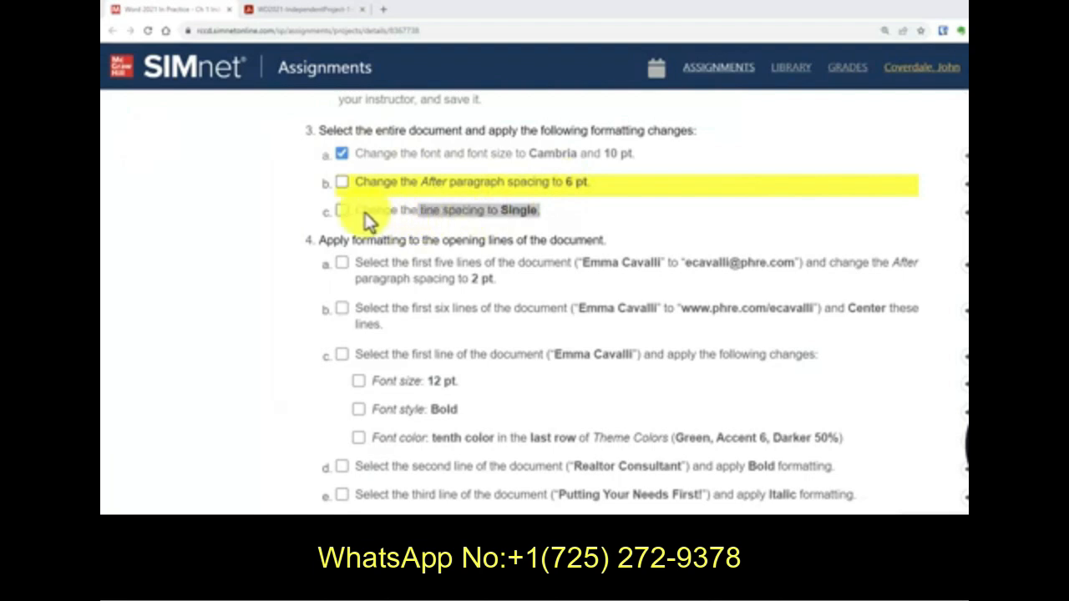
drag(360, 212, 553, 213)
key(alt+Tab)
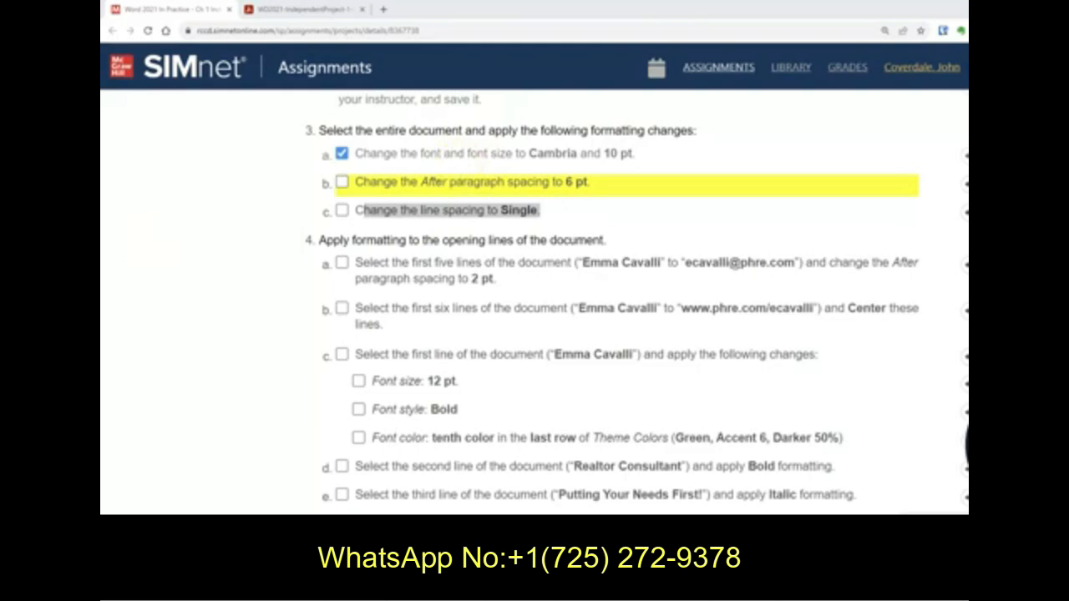
key(alt+Tab)
key(ctrl+a)
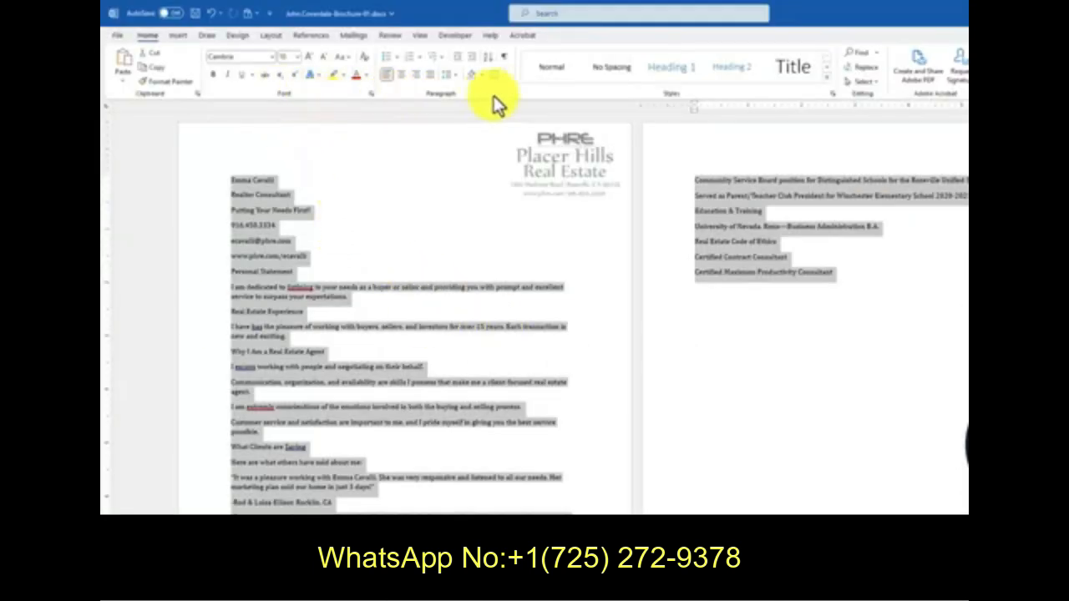
key(ctrl)
key(ctrl)
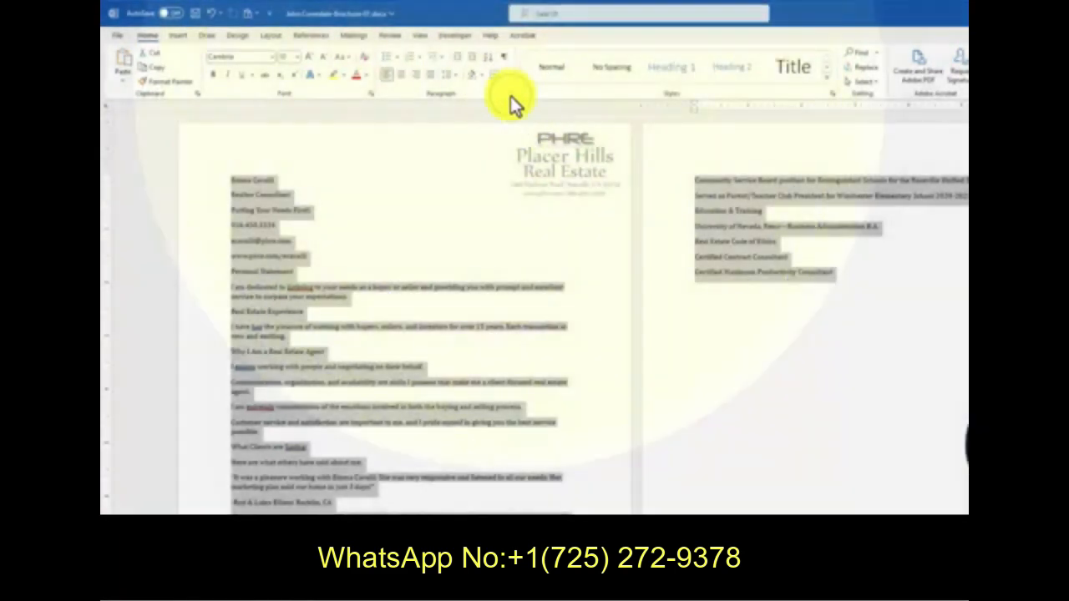
click(510, 94)
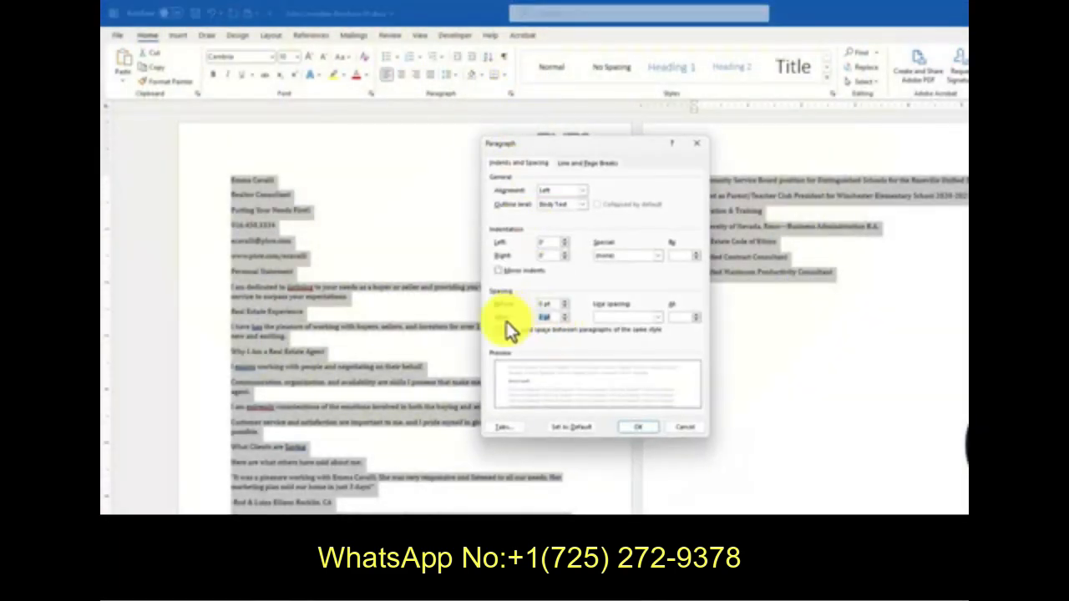
text(6)
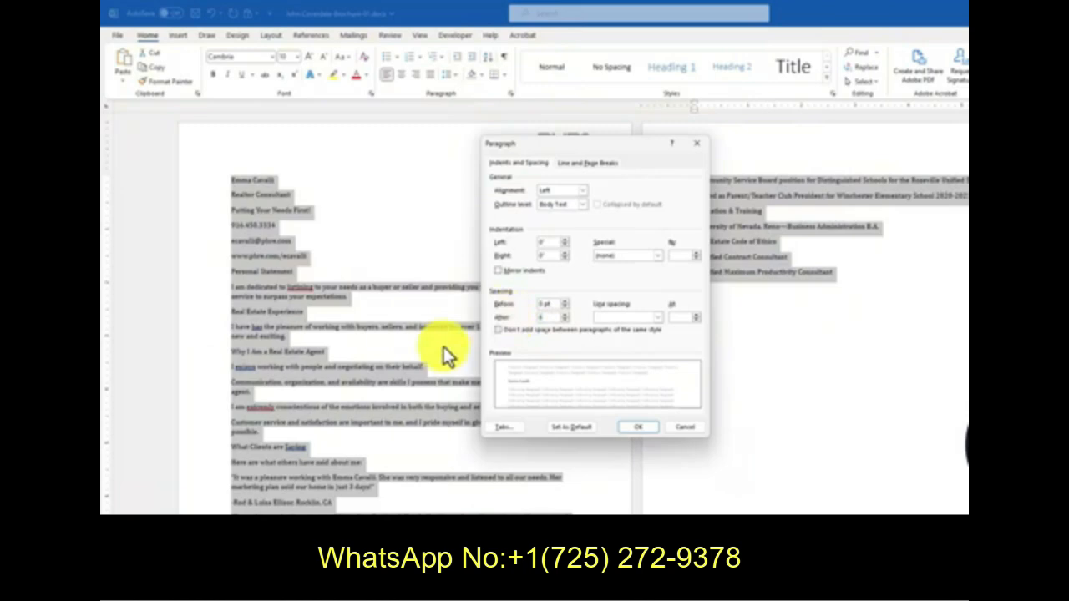
click(645, 428)
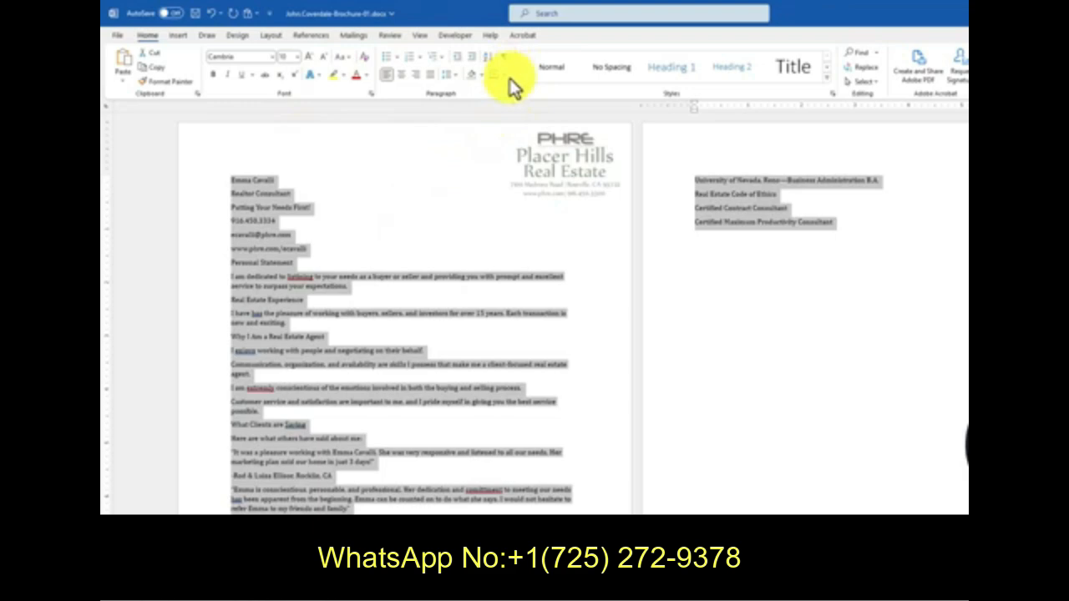
click(456, 74)
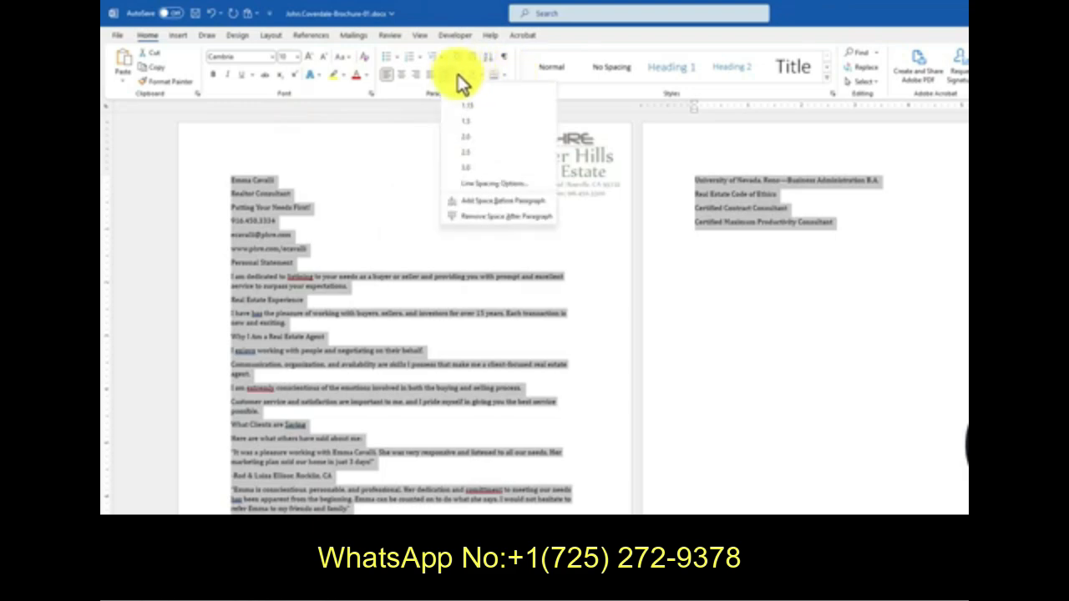
click(470, 89)
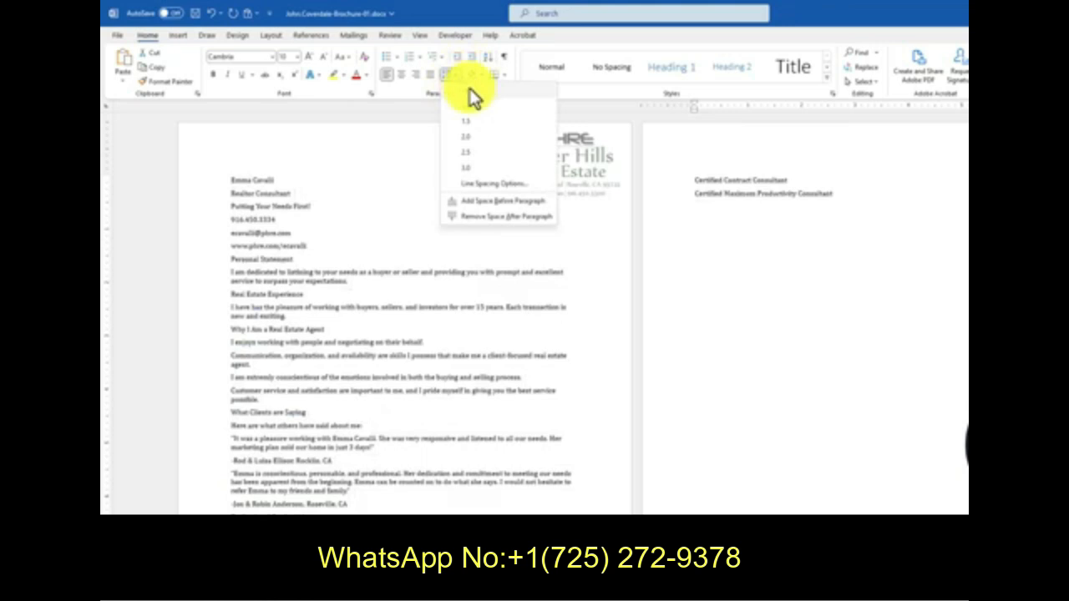
click(457, 76)
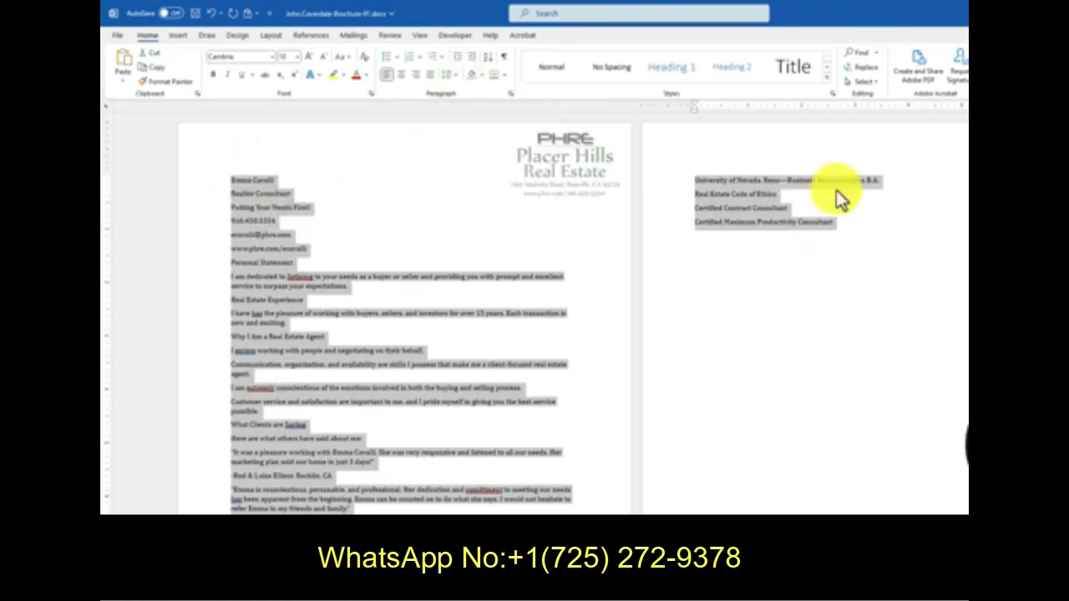
Step: Set the line spacing of the entire brochure document to Single in the Paragraph settings
click(869, 80)
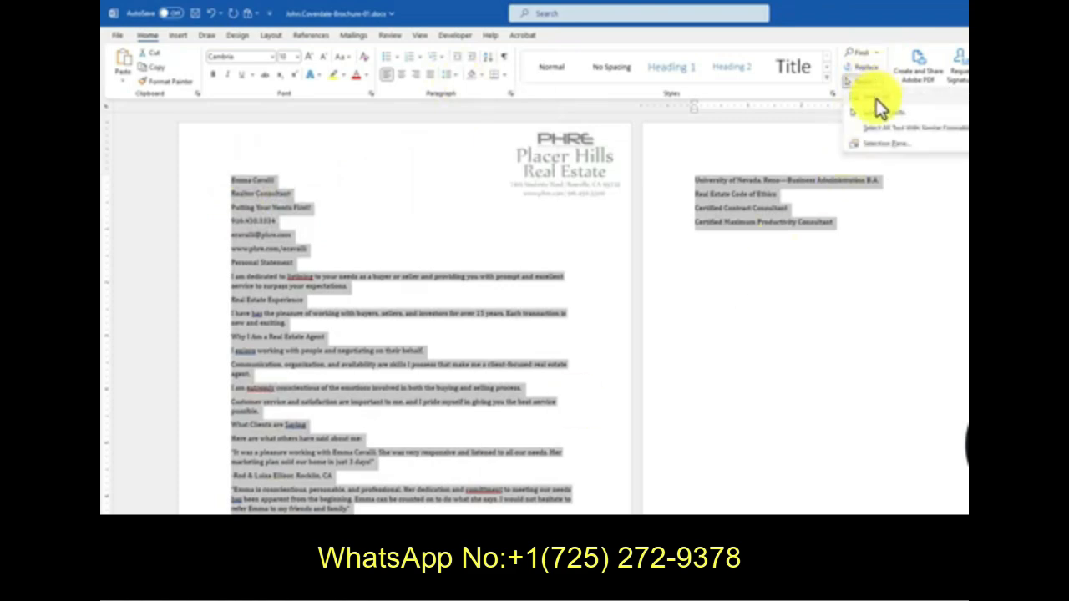
click(876, 100)
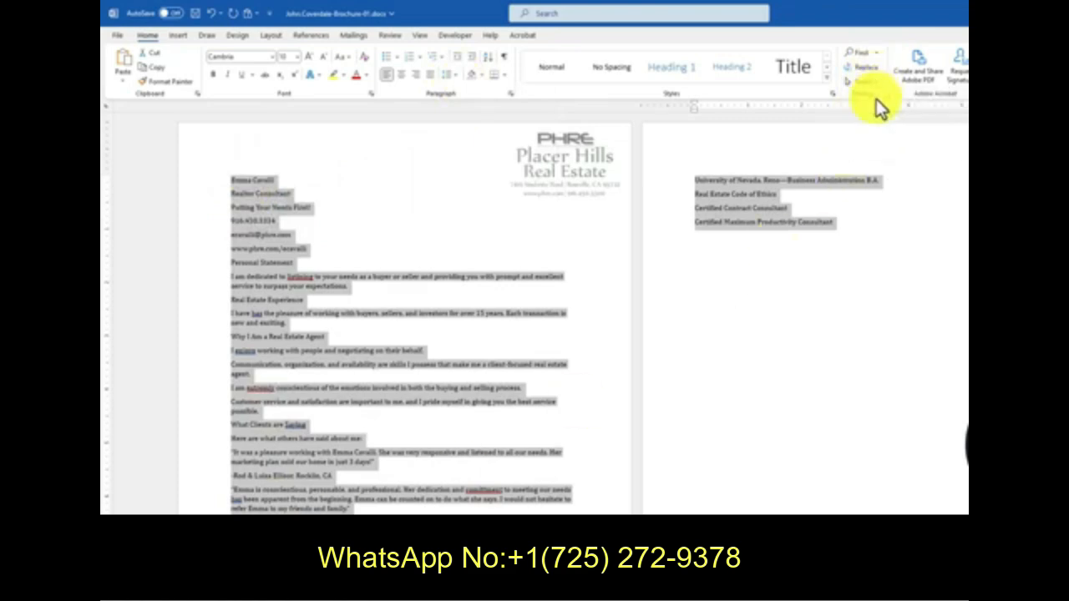
click(510, 93)
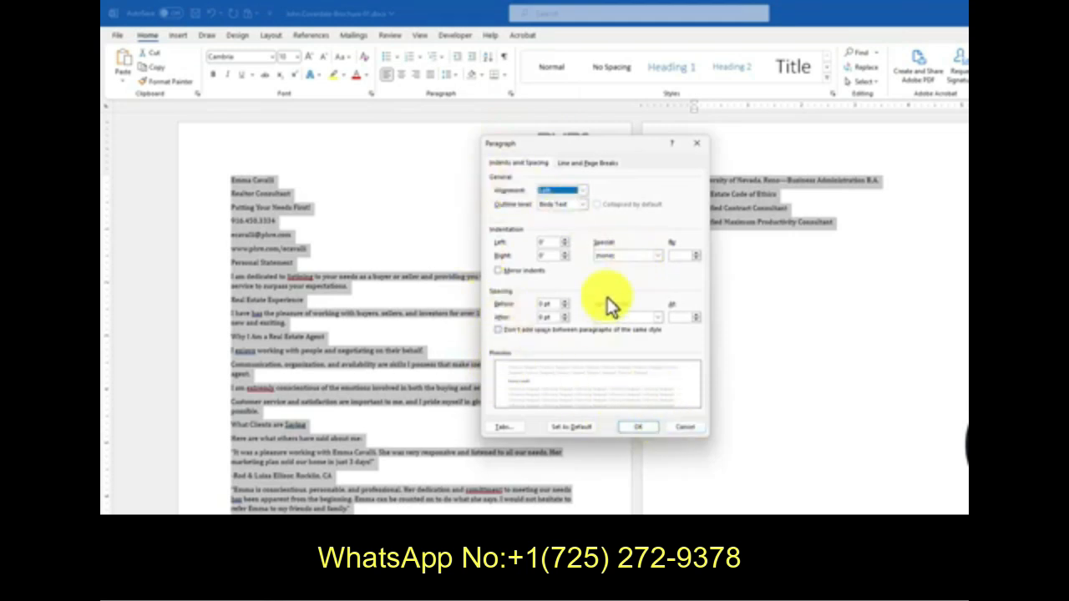
click(656, 317)
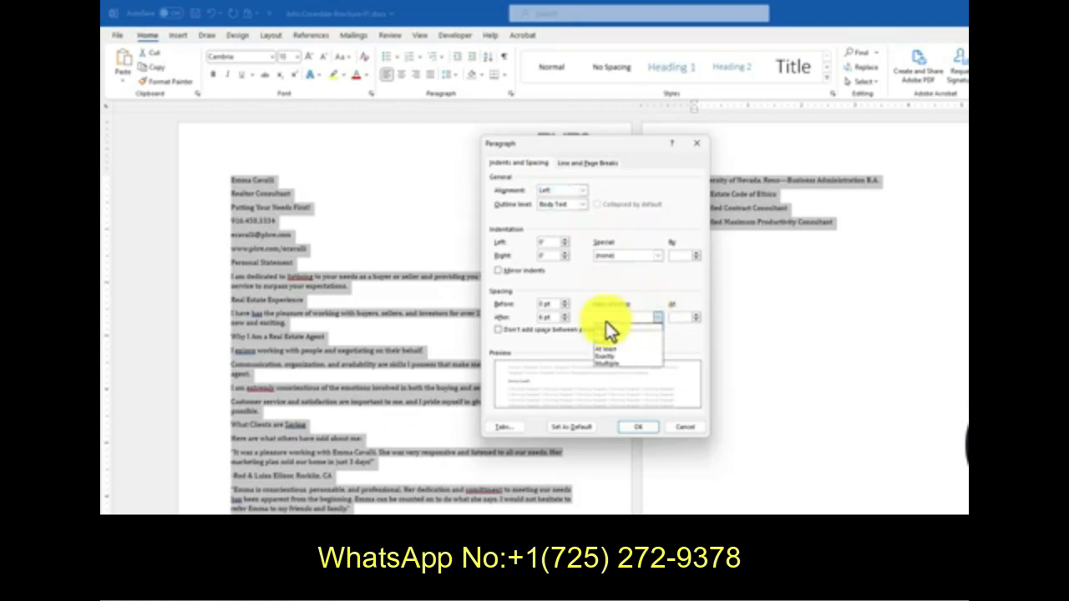
click(607, 328)
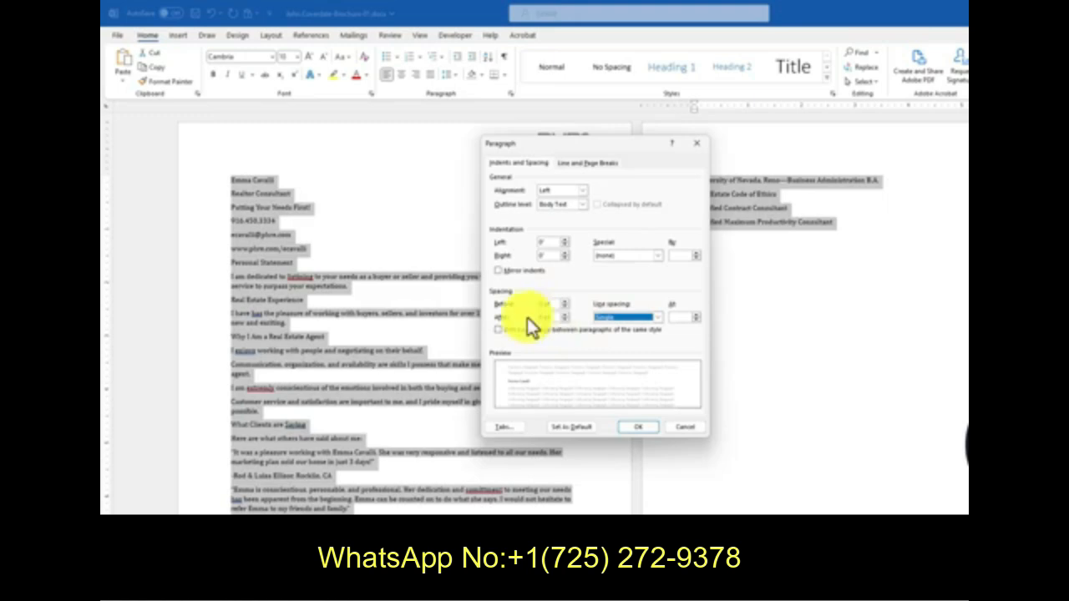
click(639, 427)
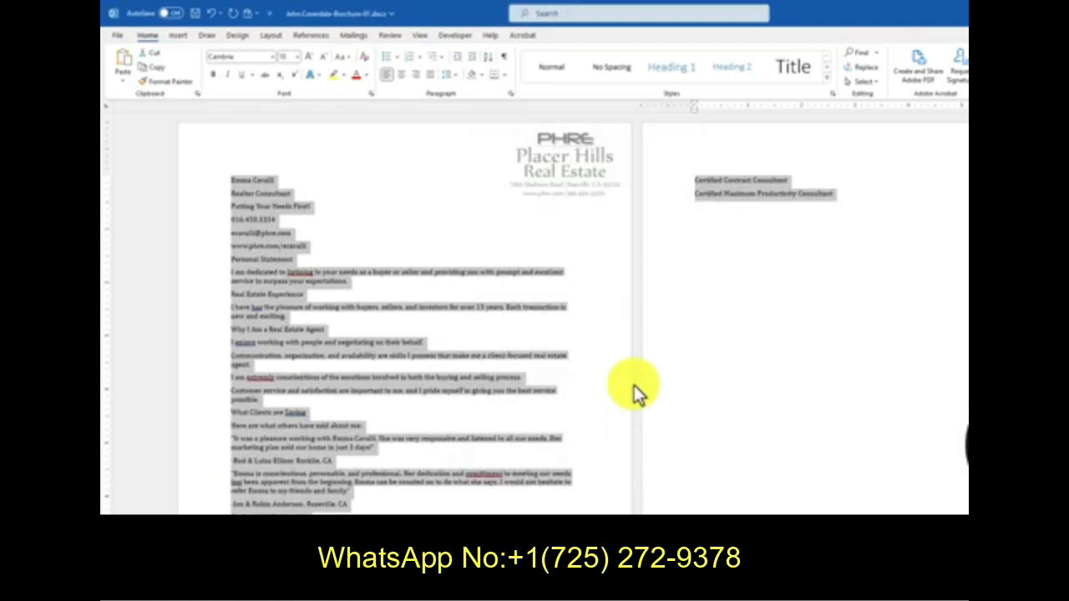
click(634, 385)
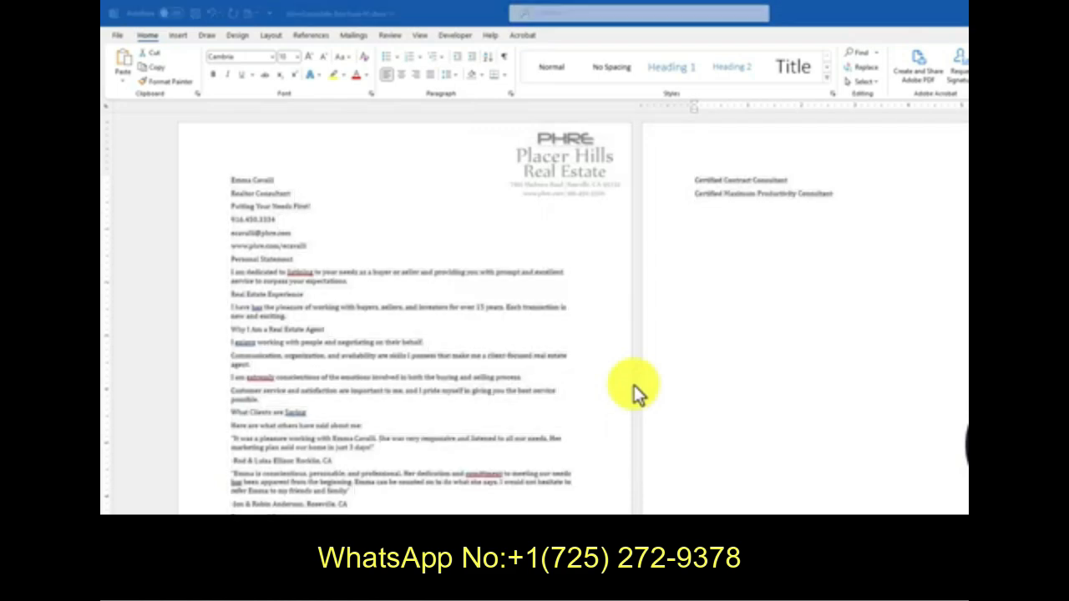
Step: Switch to the SIMnet assignment and mark the 6 pt After paragraph spacing and Single line spacing instructions as completed
key(alt+Tab)
click(341, 183)
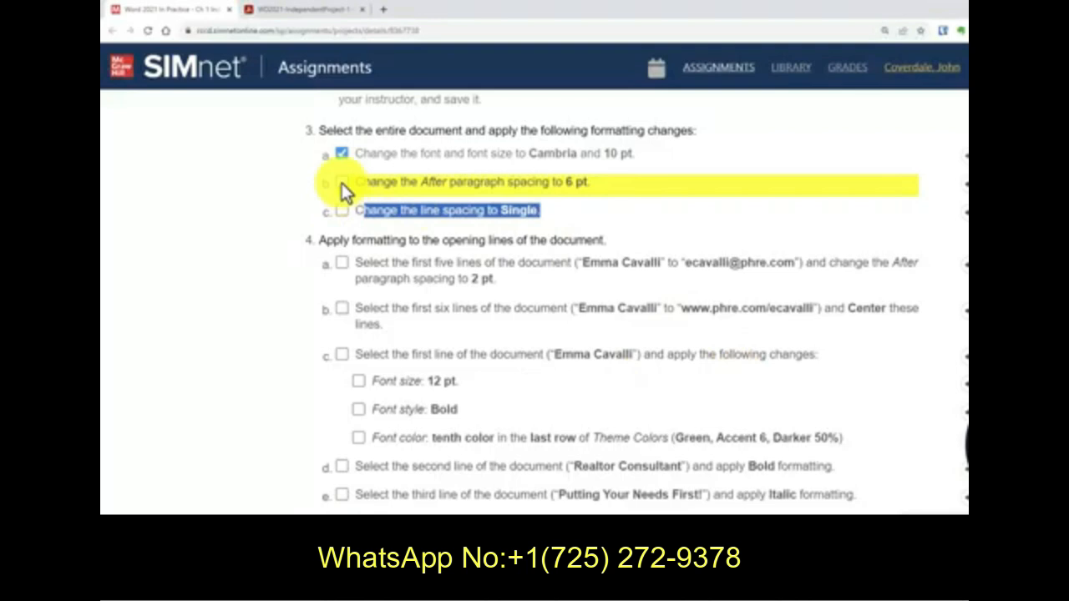
click(342, 210)
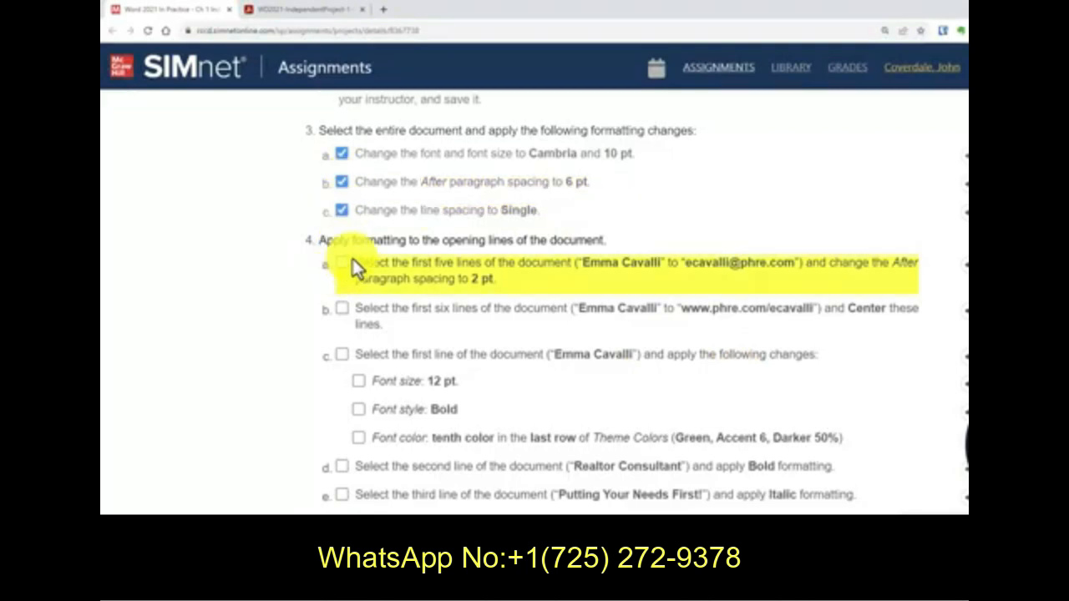
scroll(635, 334, down, 3)
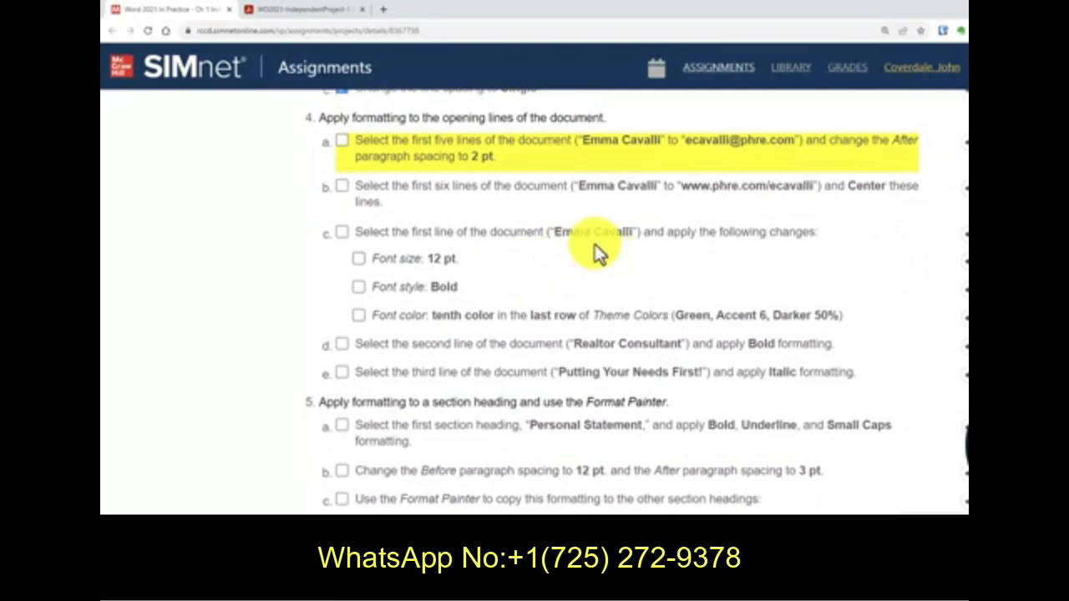
Step: Switch to the brochure in Word and toggle the formatting marks on and off, leaving them displayed
key(alt+Tab)
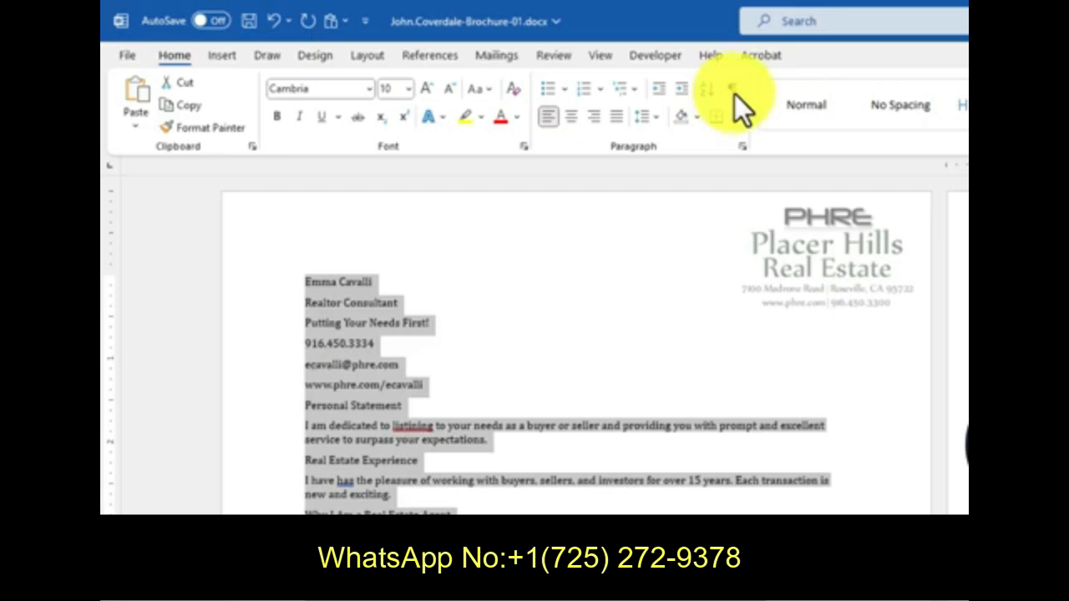
click(588, 369)
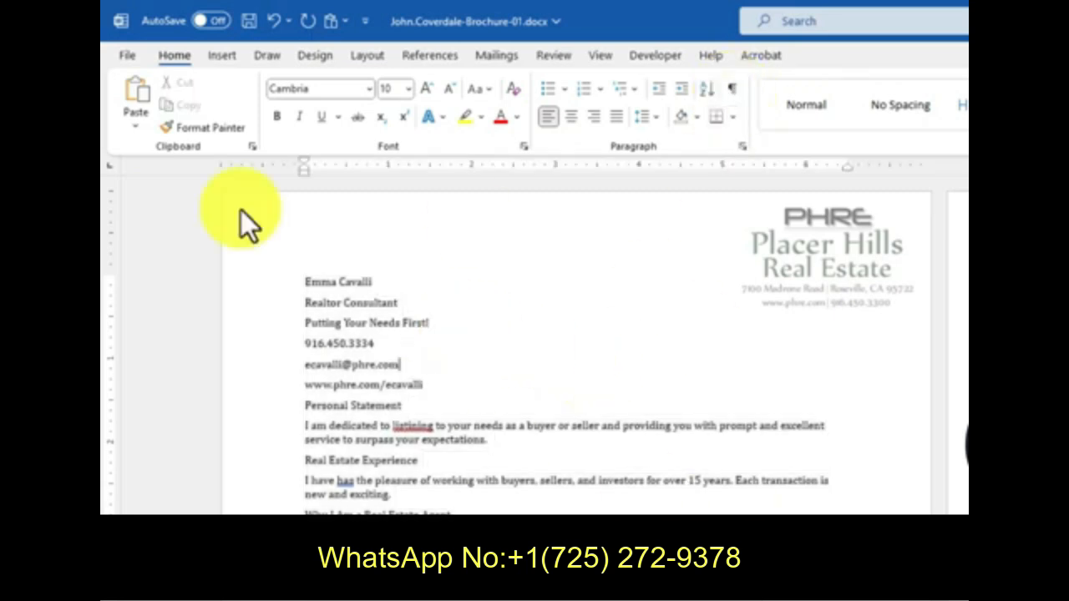
click(731, 89)
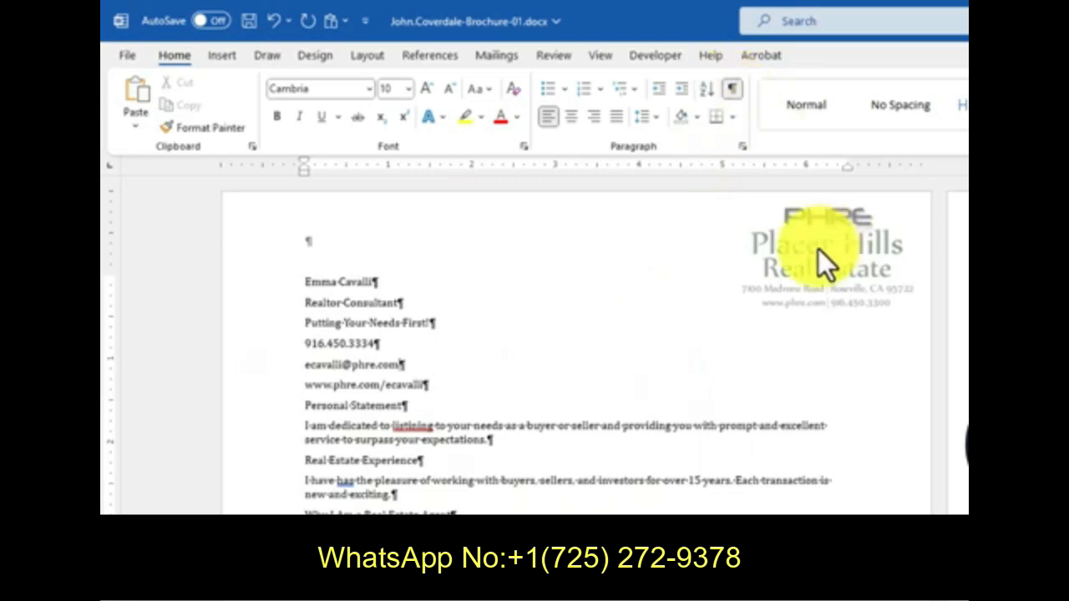
click(734, 90)
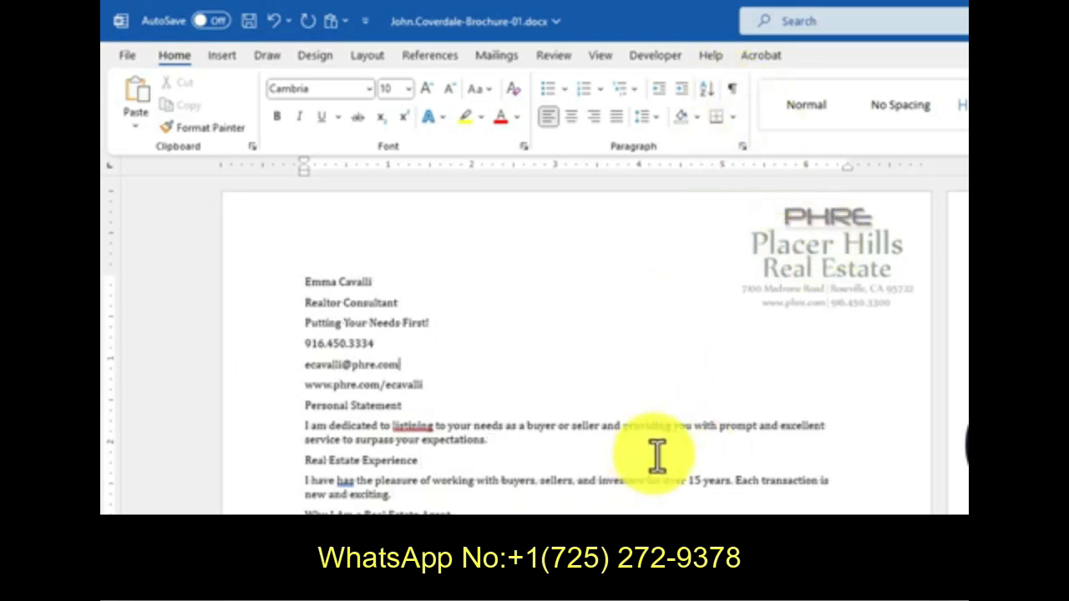
click(731, 90)
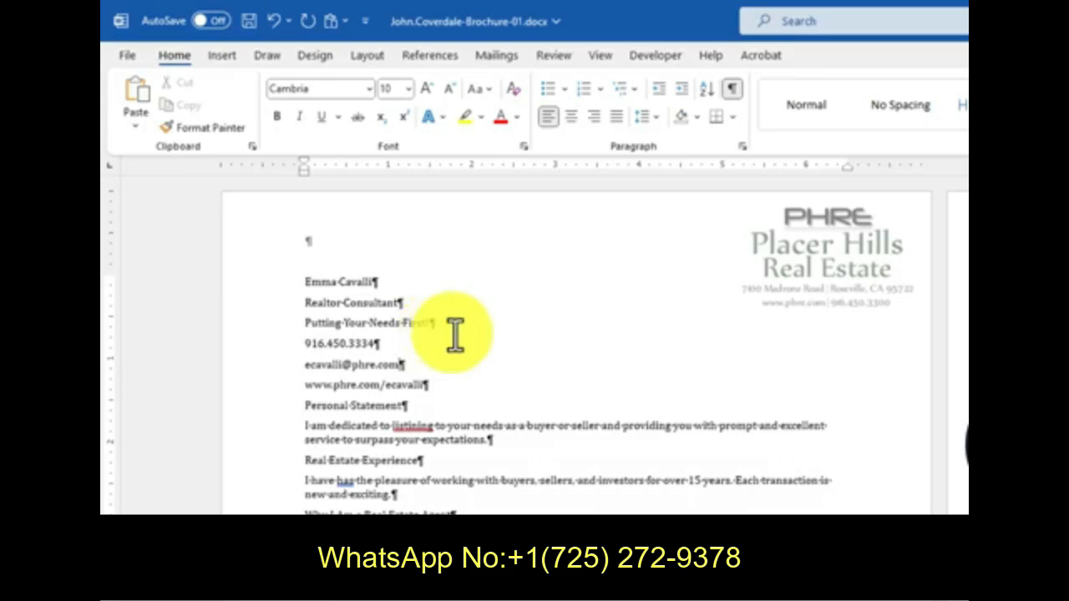
scroll(490, 466, up, 8)
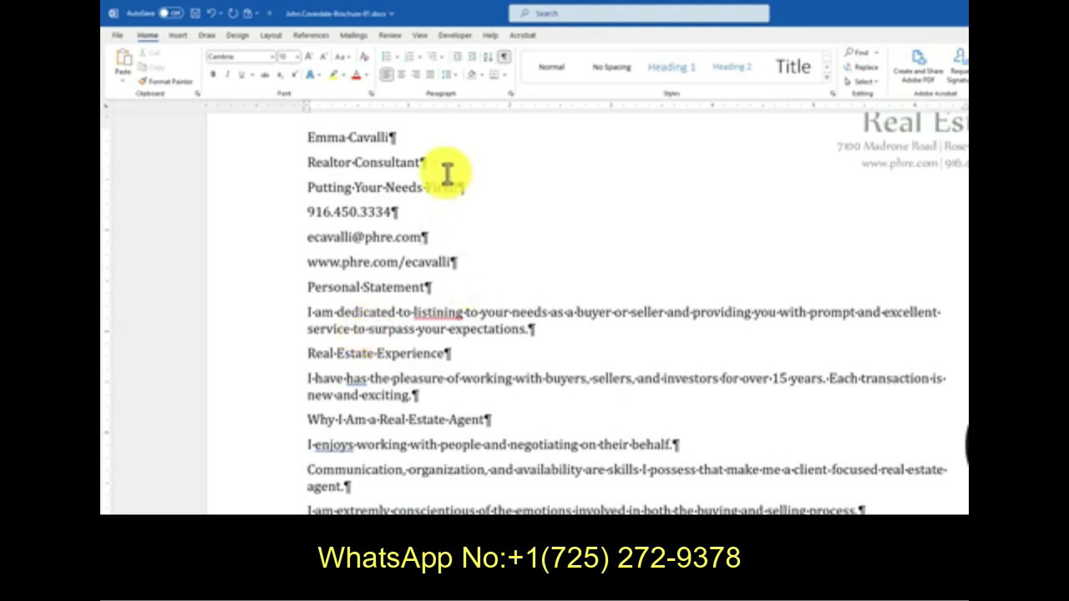
click(506, 59)
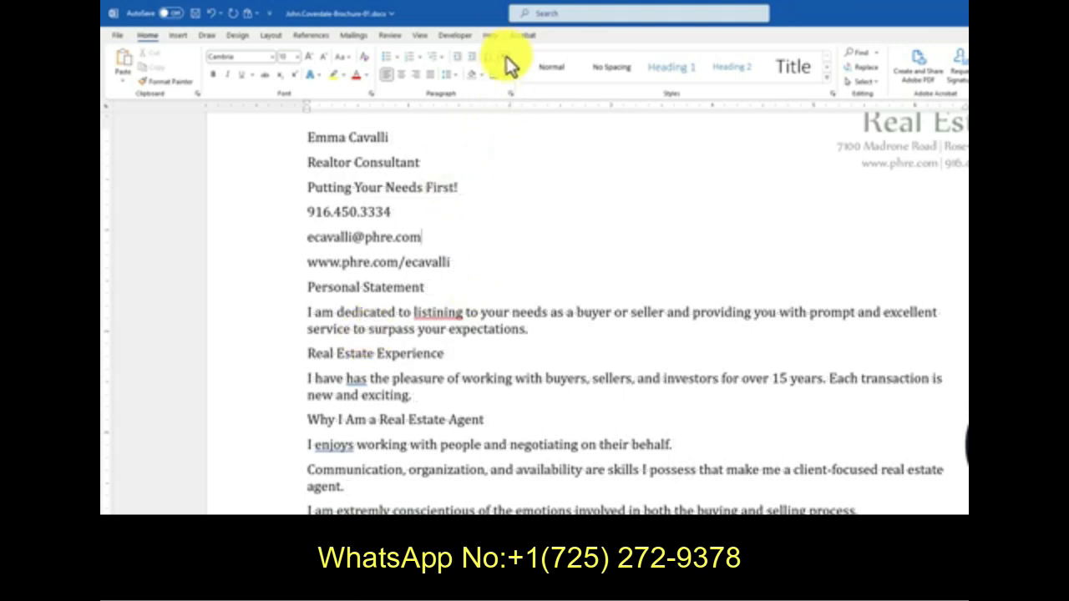
click(508, 61)
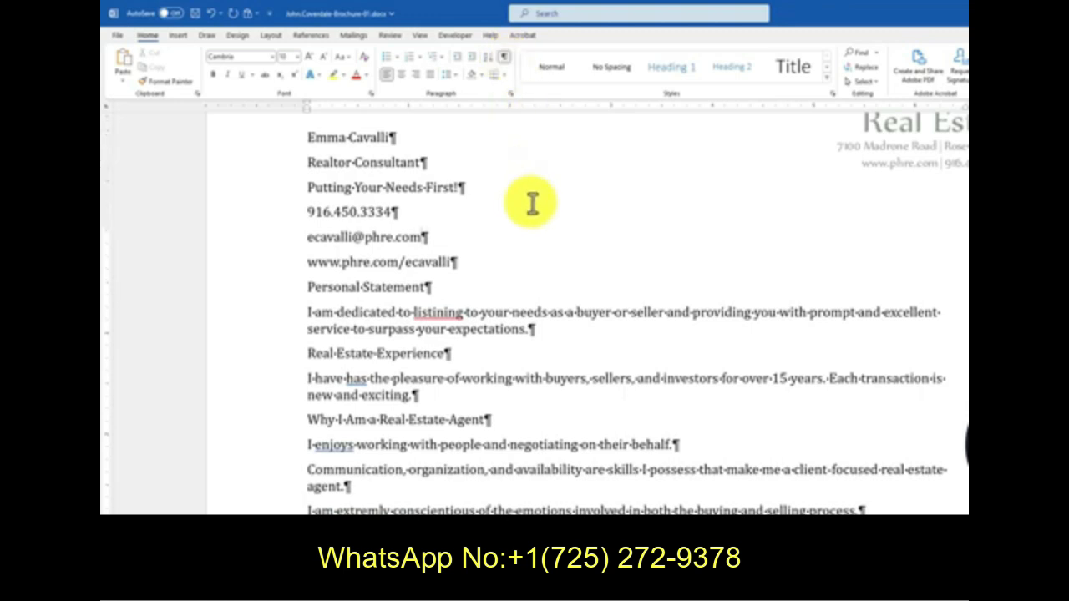
scroll(530, 203, up, 2)
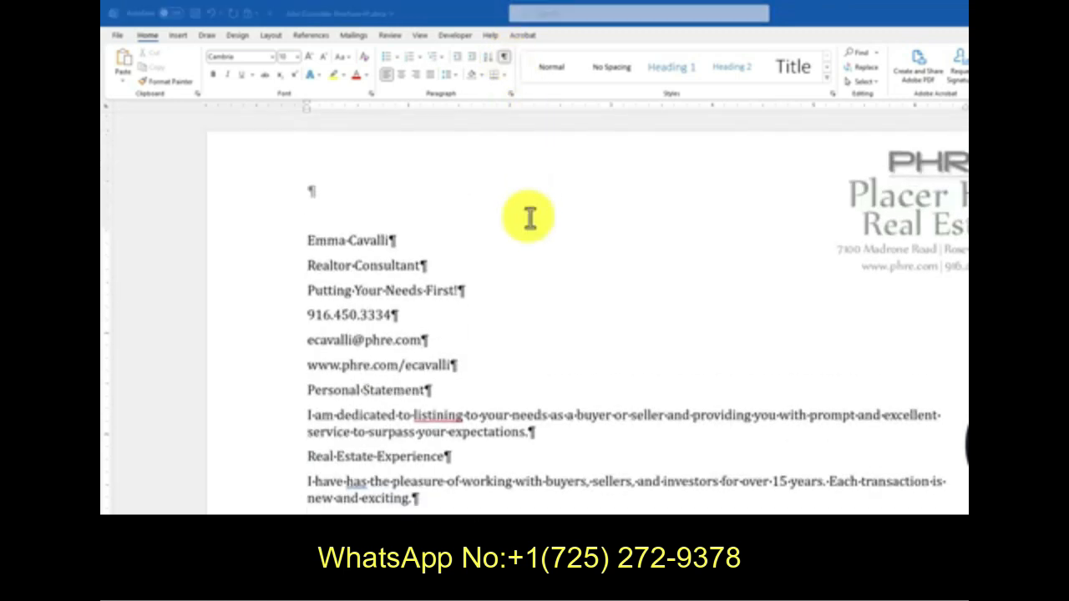
Step: Review the SIMnet instruction for 2 pt After paragraph spacing on the first five lines, leave it unmarked, and return to the brochure in Word
key(alt+Tab)
click(386, 143)
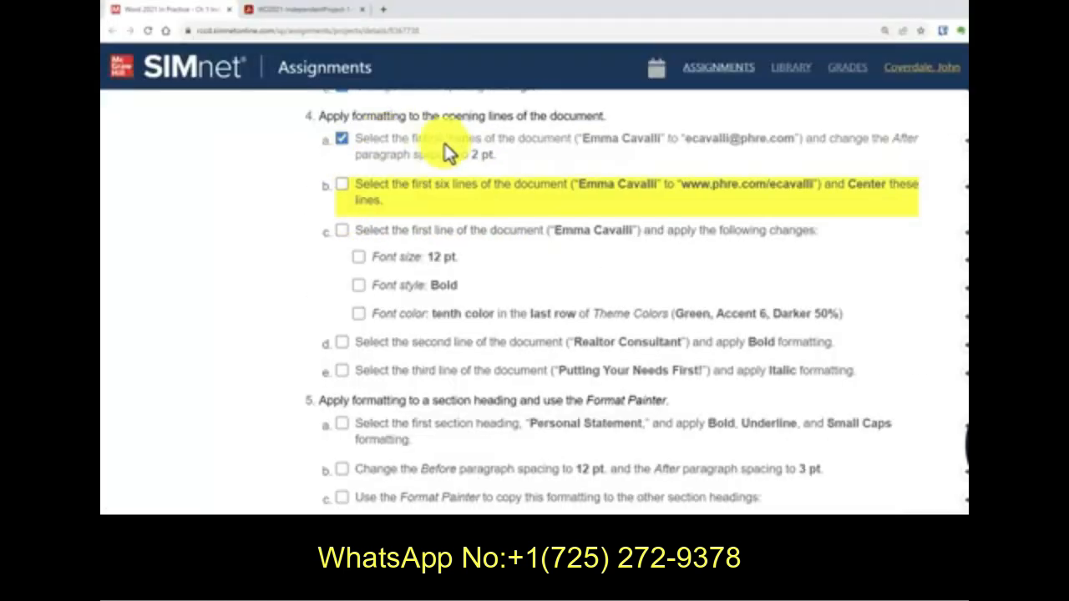
click(401, 149)
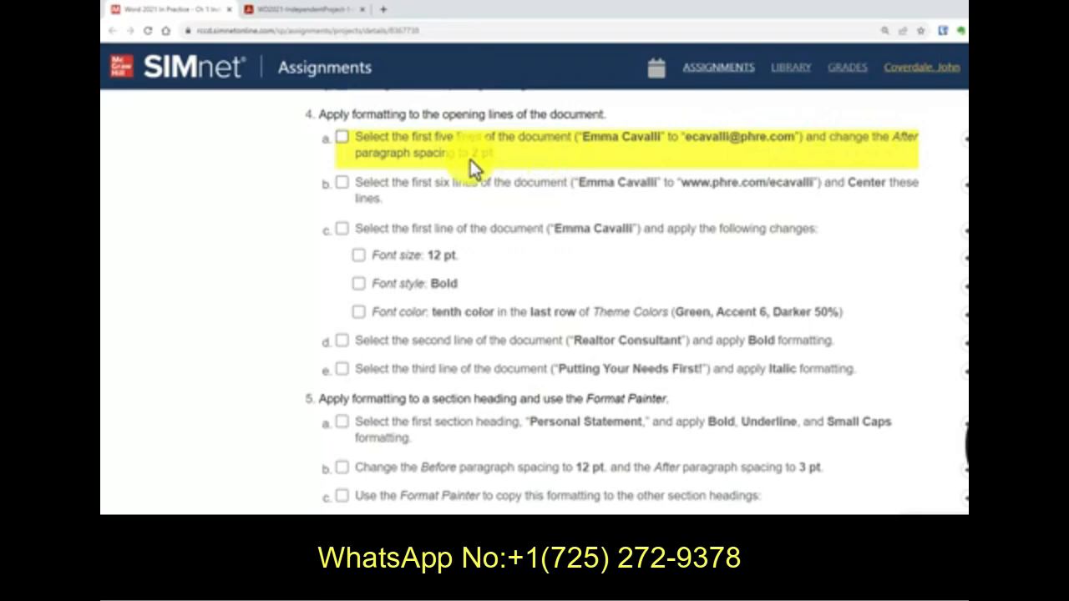
key(alt+Tab)
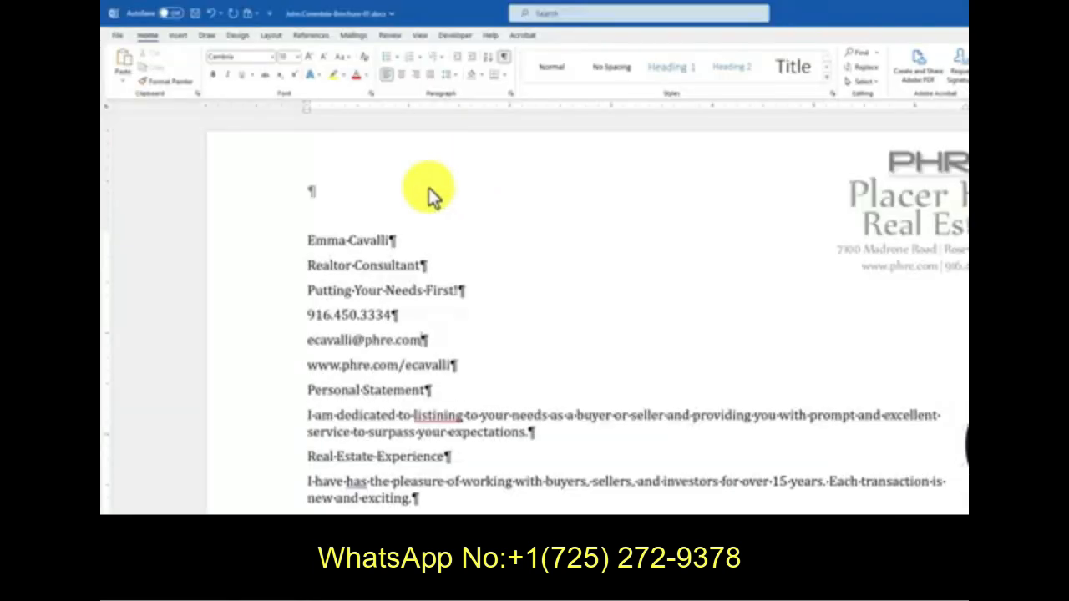
Step: Try selecting the brochure's first five lines, from the agent's name to the e-mail line, both completely and partially
double_click(335, 239)
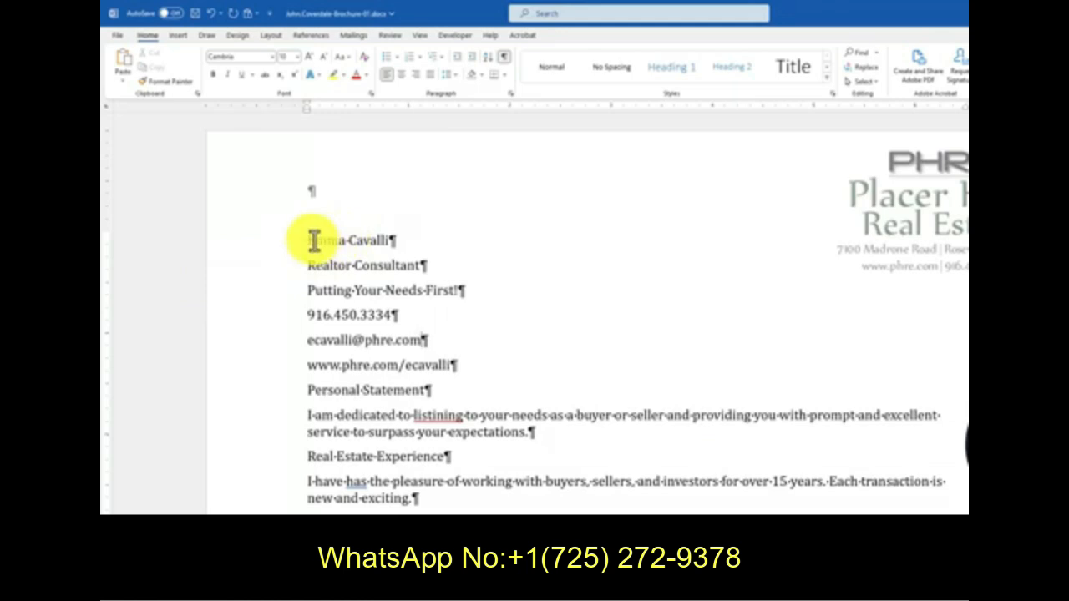
scroll(338, 252, up, 1)
scroll(338, 252, up, 1)
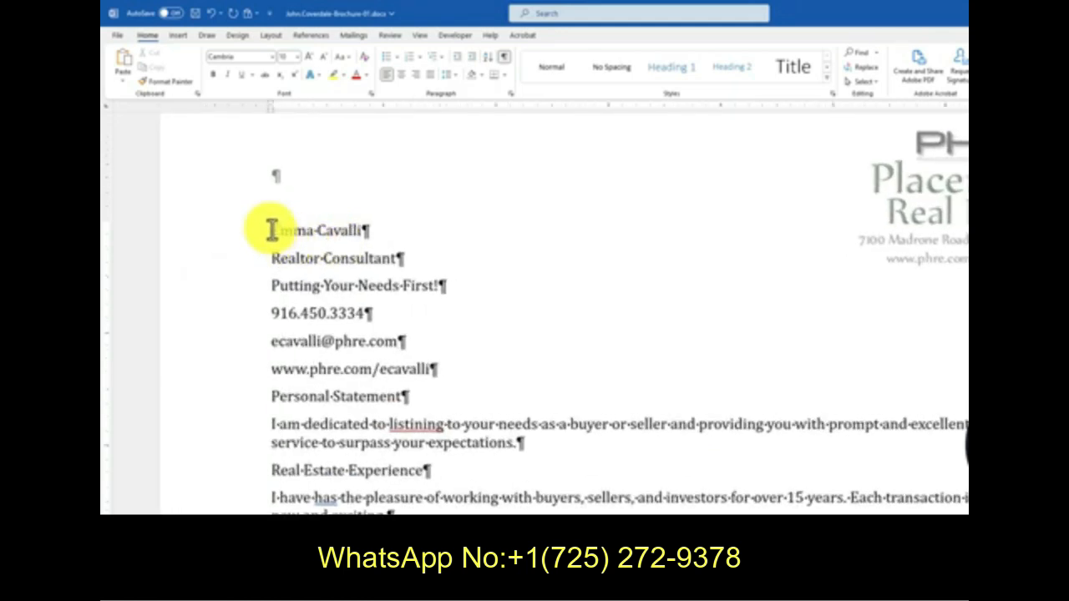
drag(276, 233, 413, 339)
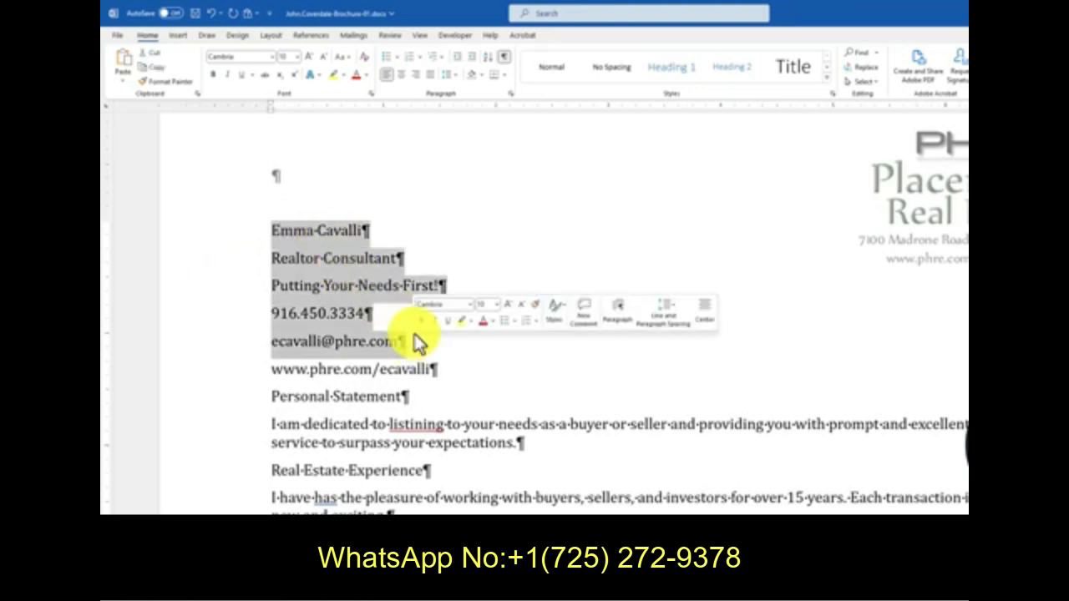
click(344, 347)
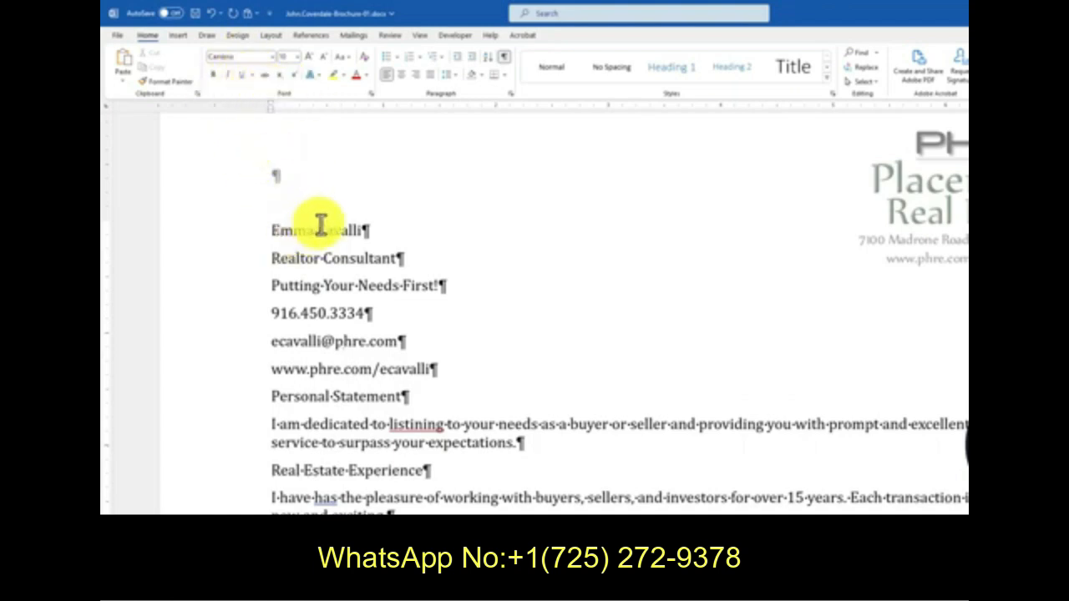
drag(321, 226, 330, 344)
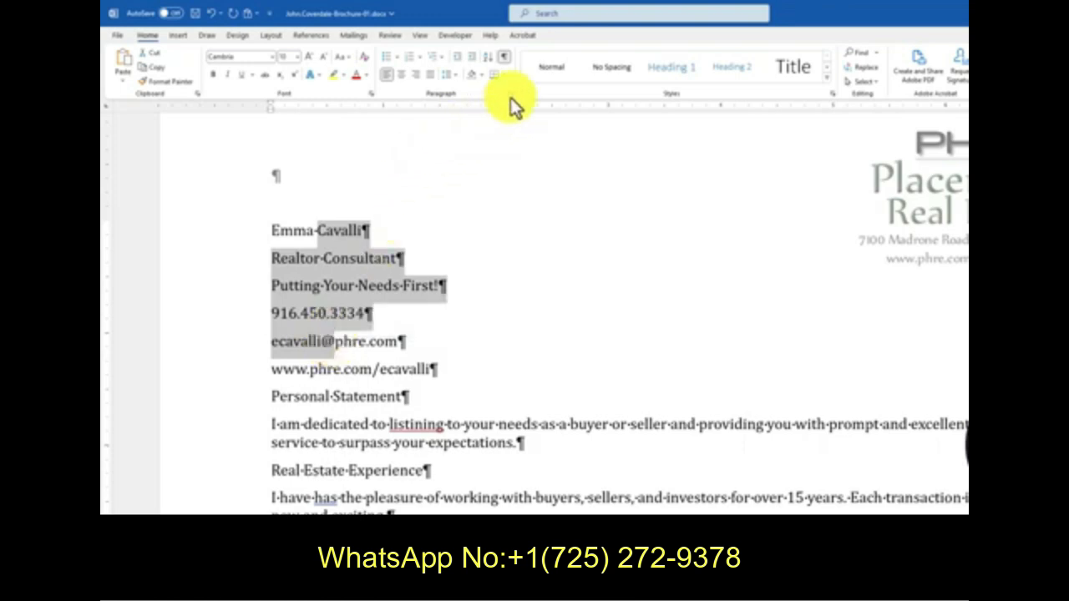
click(331, 284)
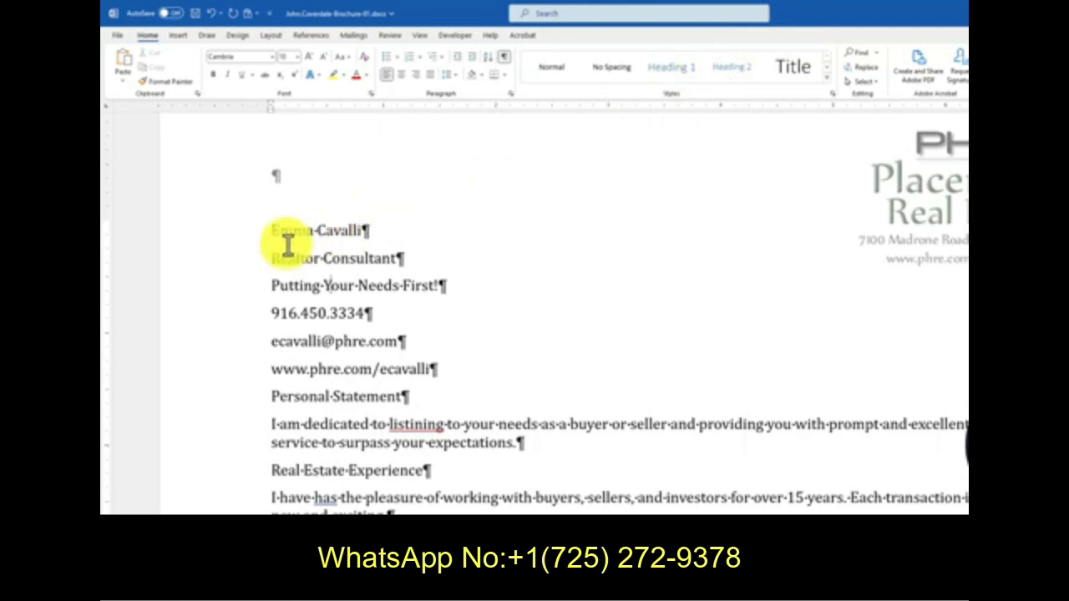
Step: Set the After paragraph spacing of the first five lines, from the agent's name to the e-mail line, to 2 pt
click(243, 237)
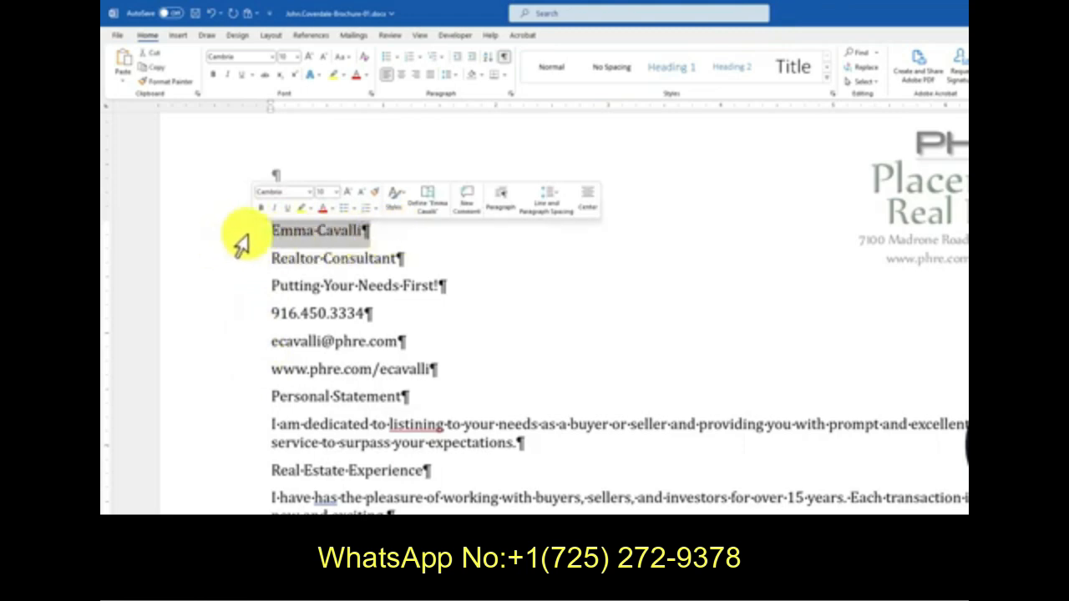
drag(242, 242, 253, 351)
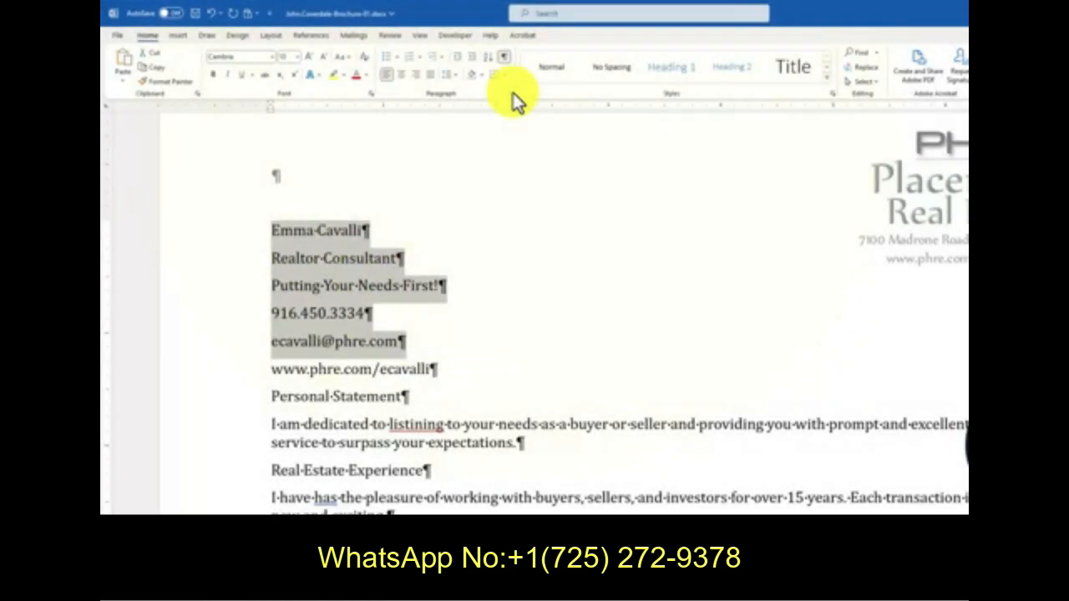
click(499, 94)
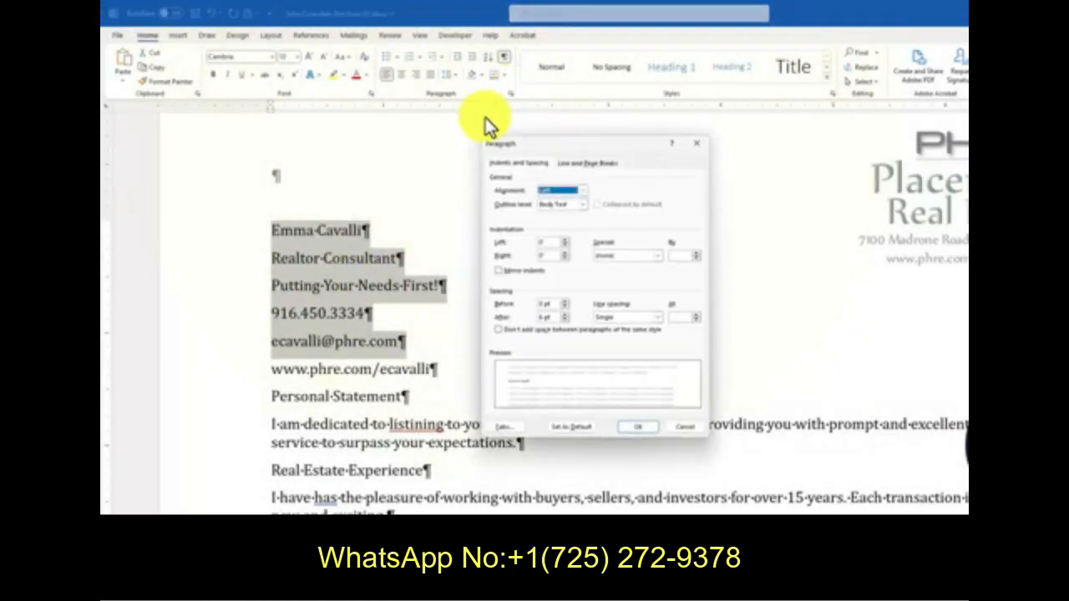
double_click(542, 318)
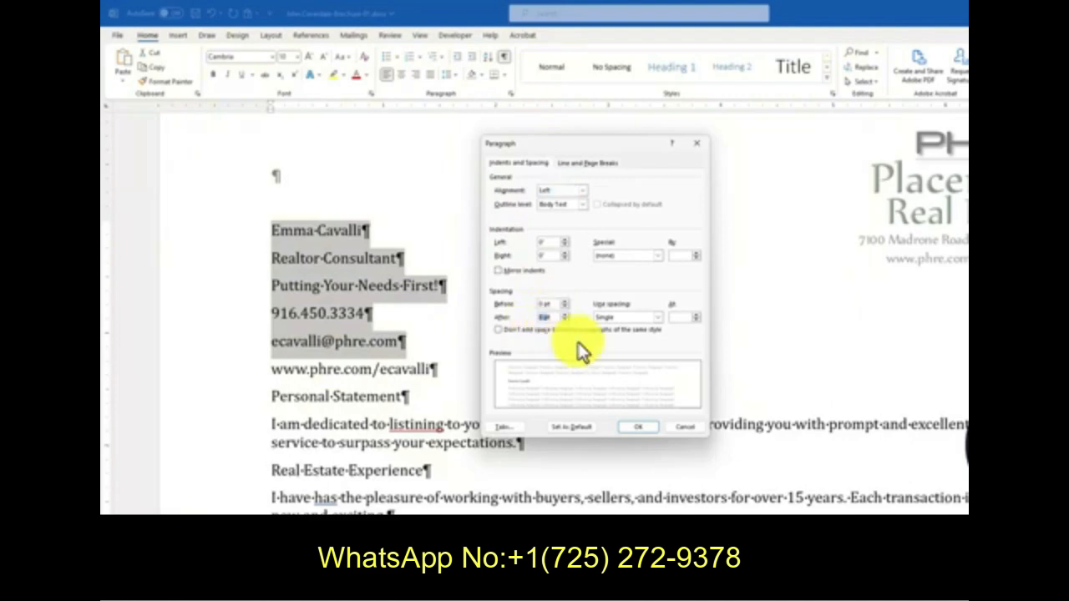
text(0)
key(Return)
Step: Mark the 2 pt After paragraph spacing instruction as completed in the SIMnet assignment, and return to the brochure in Word
key(alt+Tab)
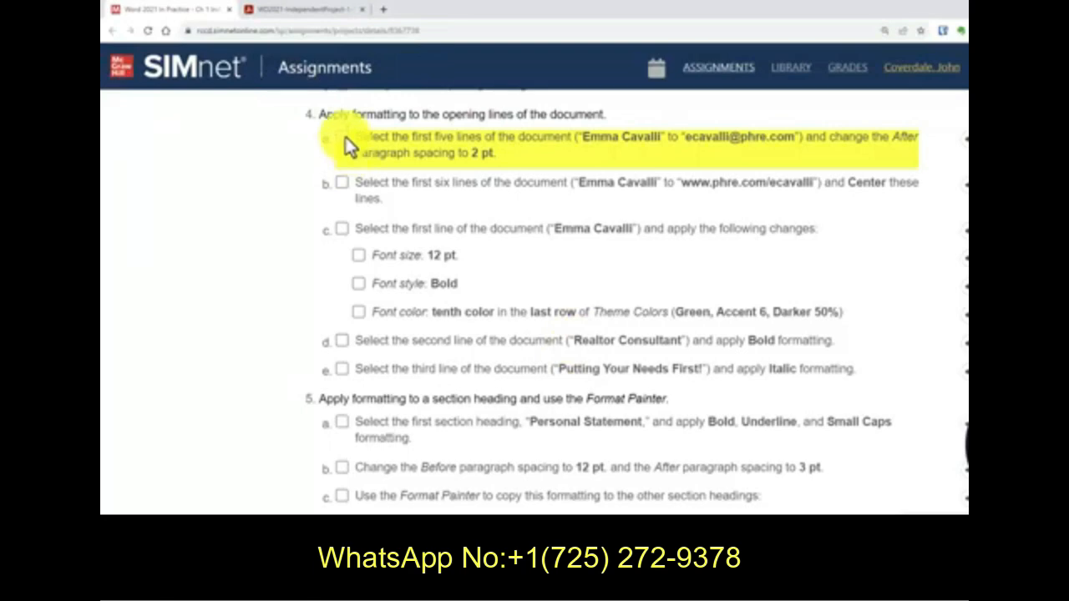
click(342, 137)
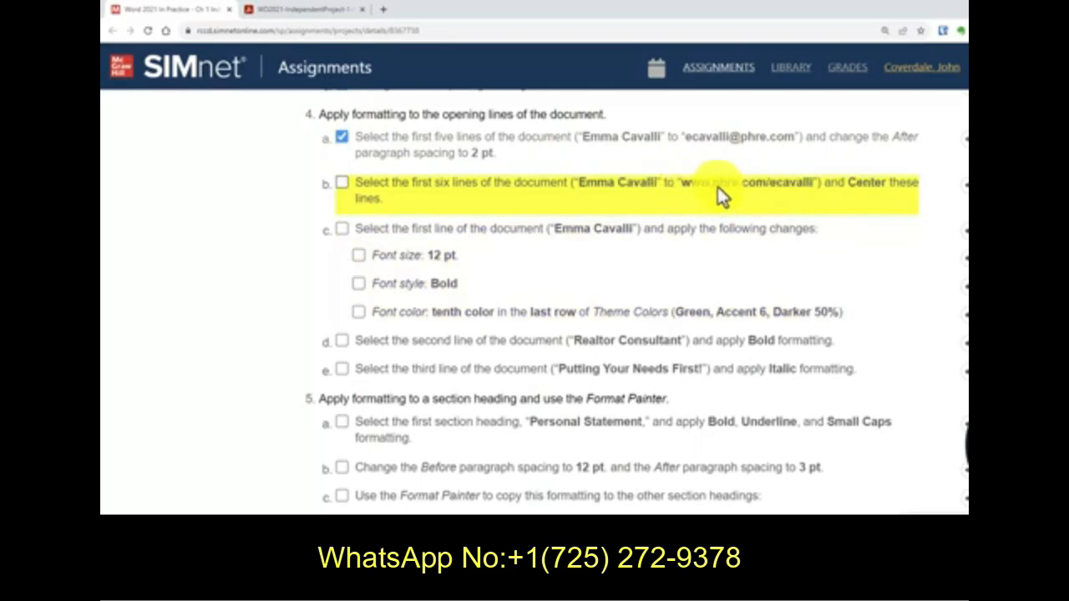
key(alt+Tab)
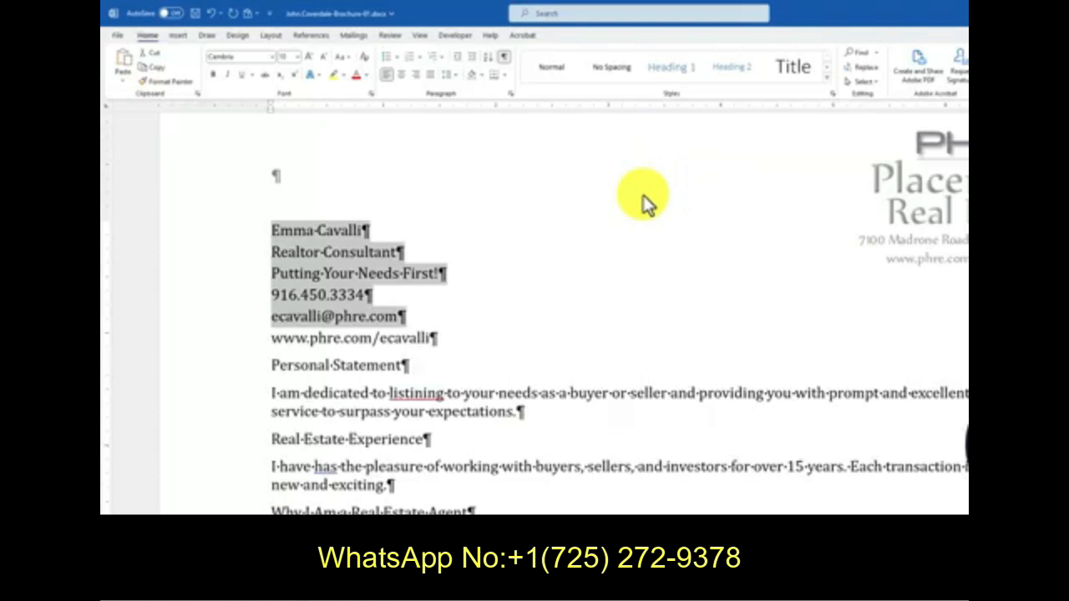
Step: Try right alignment on the brochure's first six lines, from the agent's name to the web address, and set their alignment to Center
click(369, 253)
drag(324, 230, 334, 342)
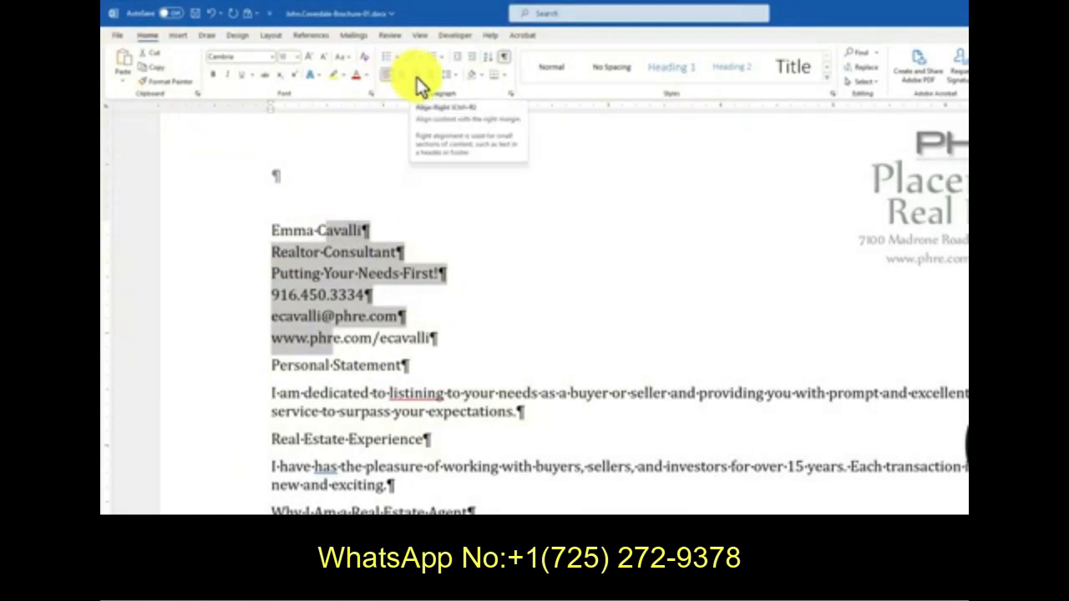
click(417, 78)
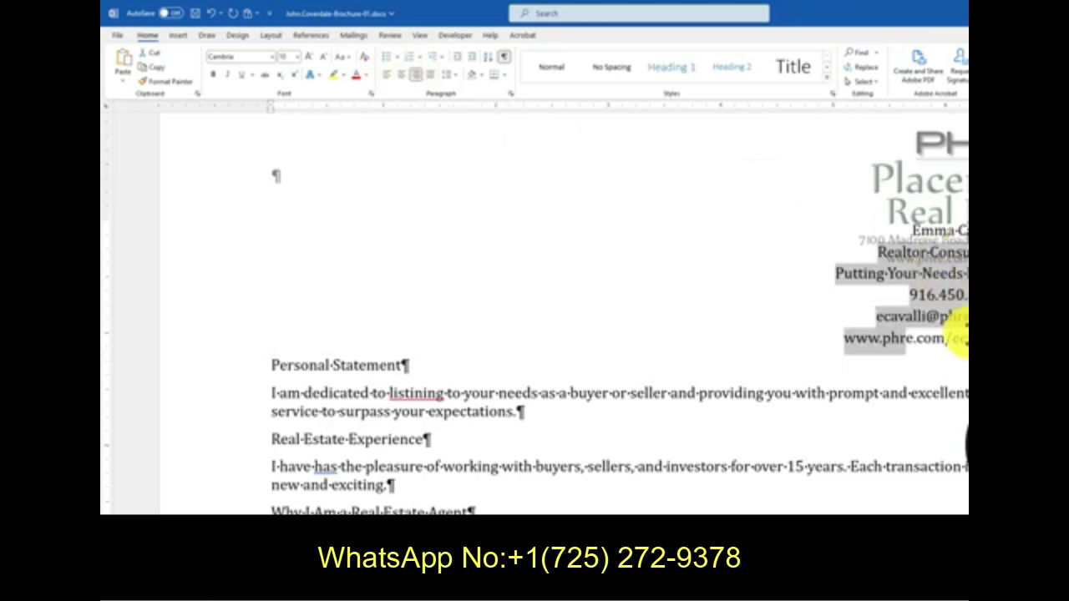
click(399, 77)
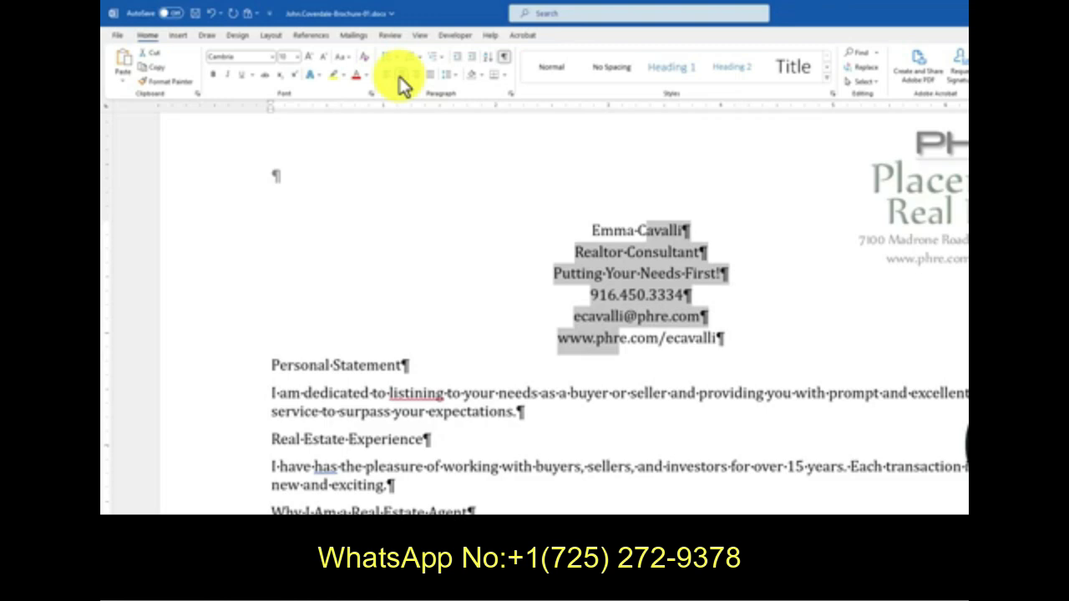
Step: Clear the selection of the opening lines and hide the formatting marks in the brochure
click(614, 232)
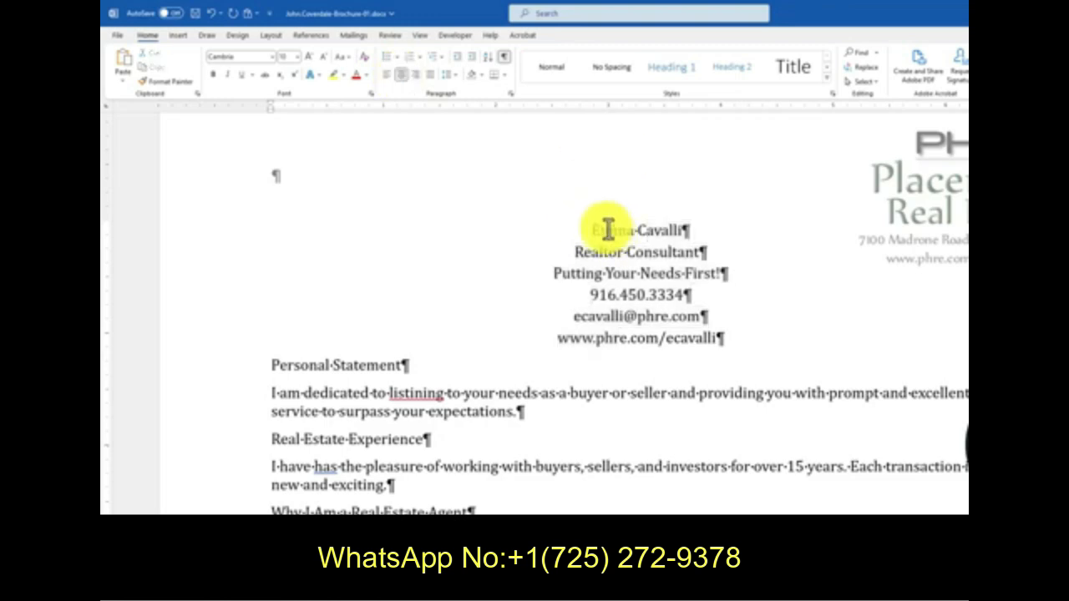
drag(591, 231, 740, 275)
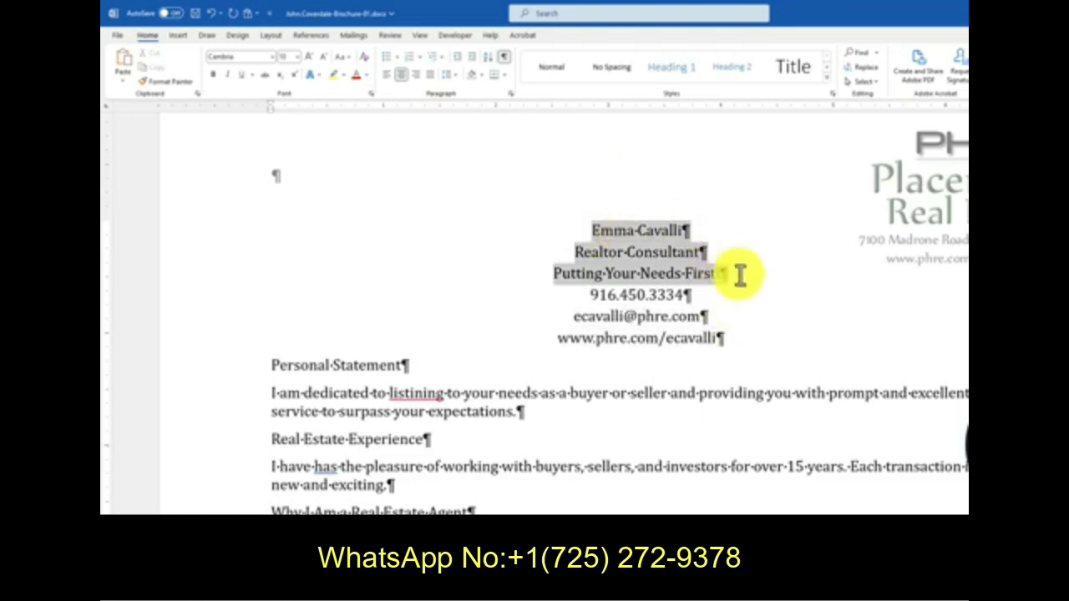
click(729, 231)
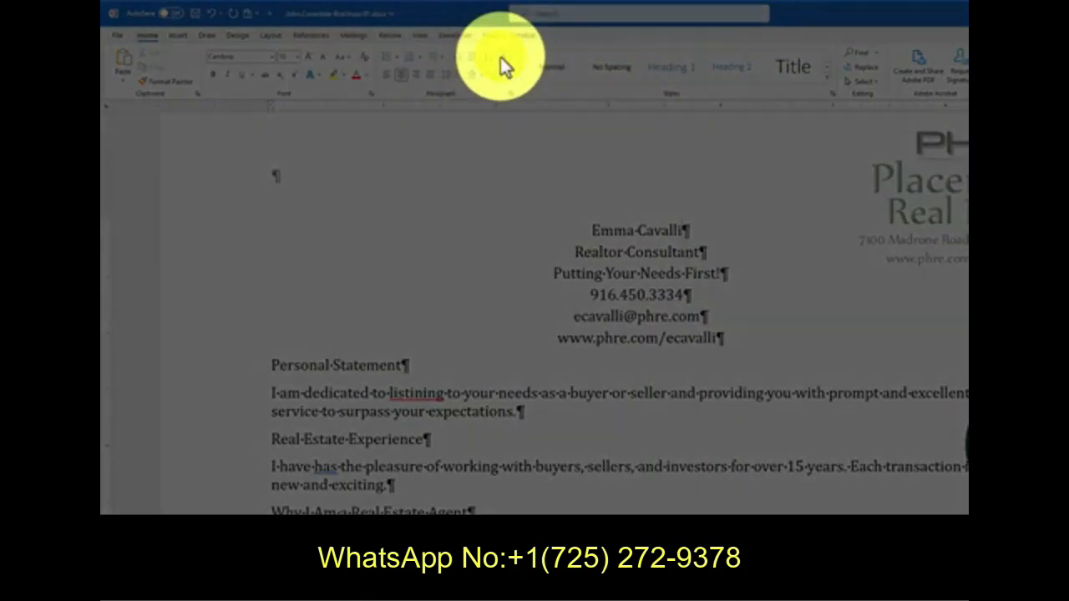
click(501, 64)
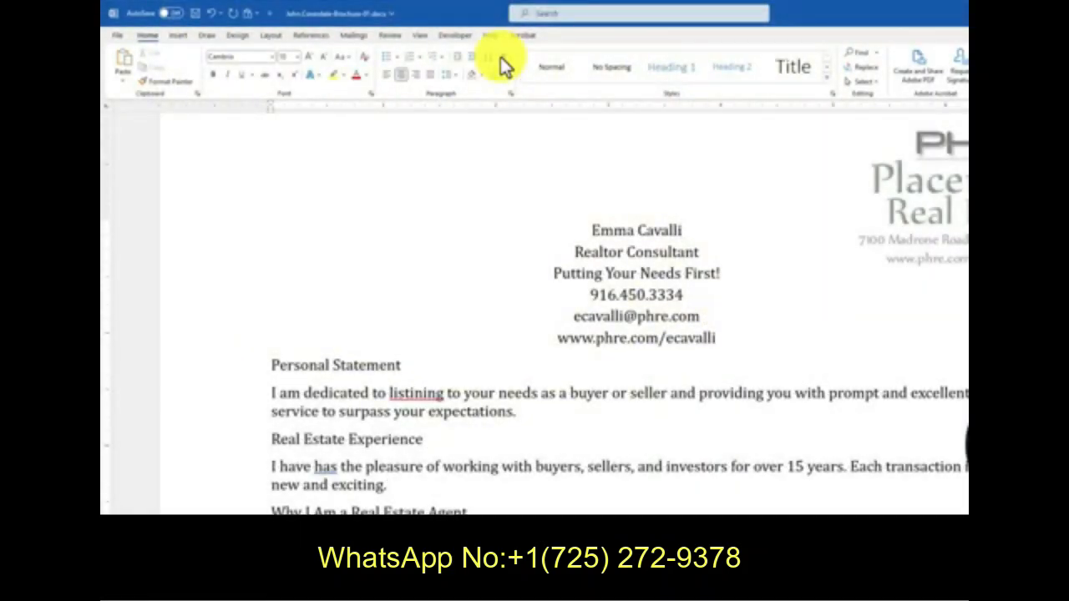
Step: Switch to the SIMnet assignment and mark the instruction to center the first six lines as completed
key(alt+Tab)
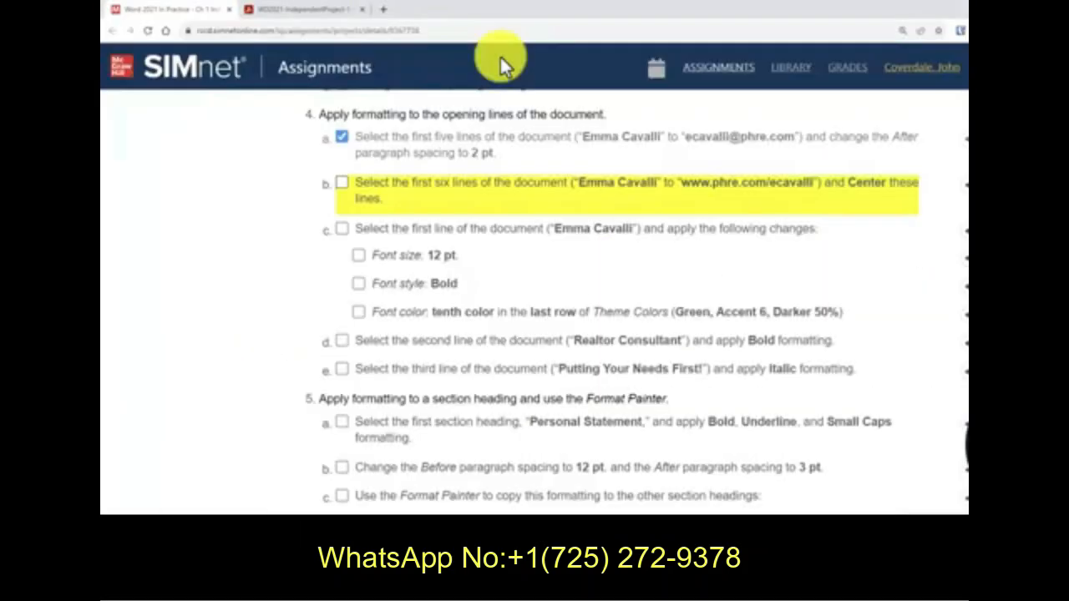
click(346, 189)
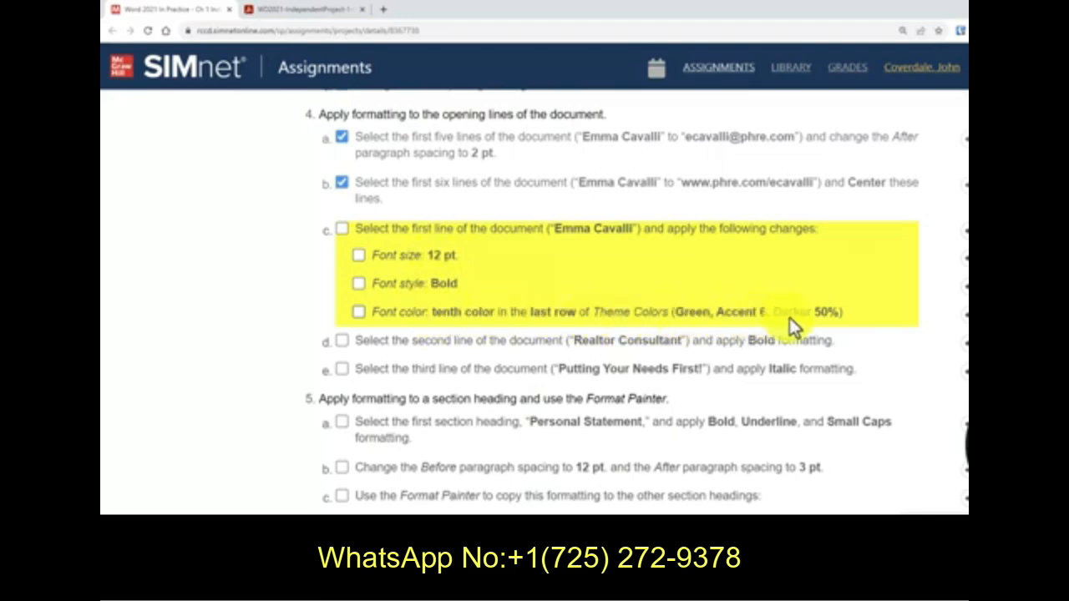
Step: Switch to the brochure in Word and select the first line containing the agent's name
key(alt+Tab)
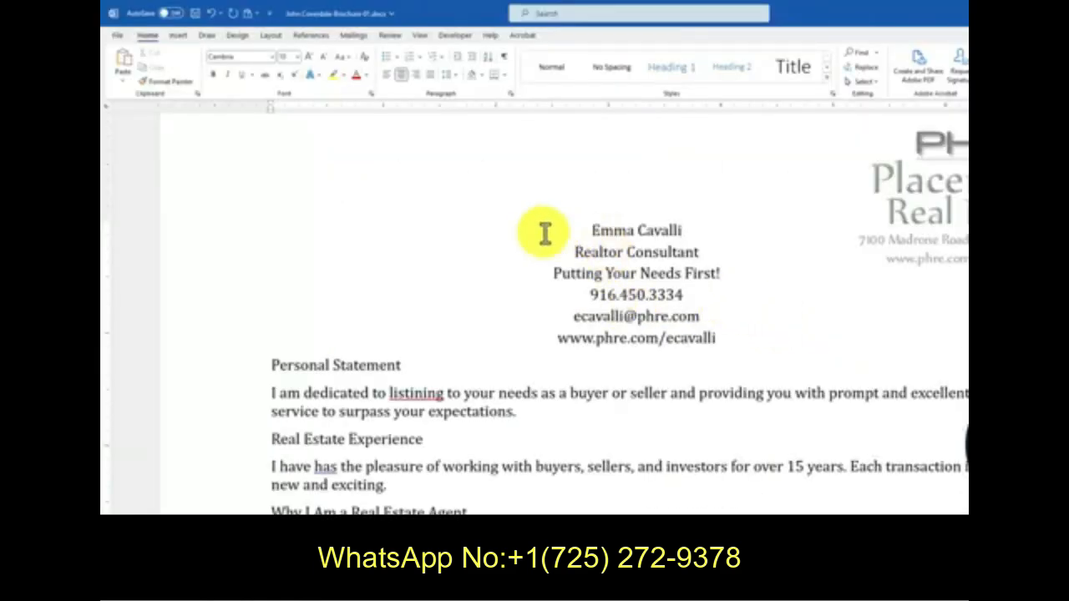
triple_click(615, 232)
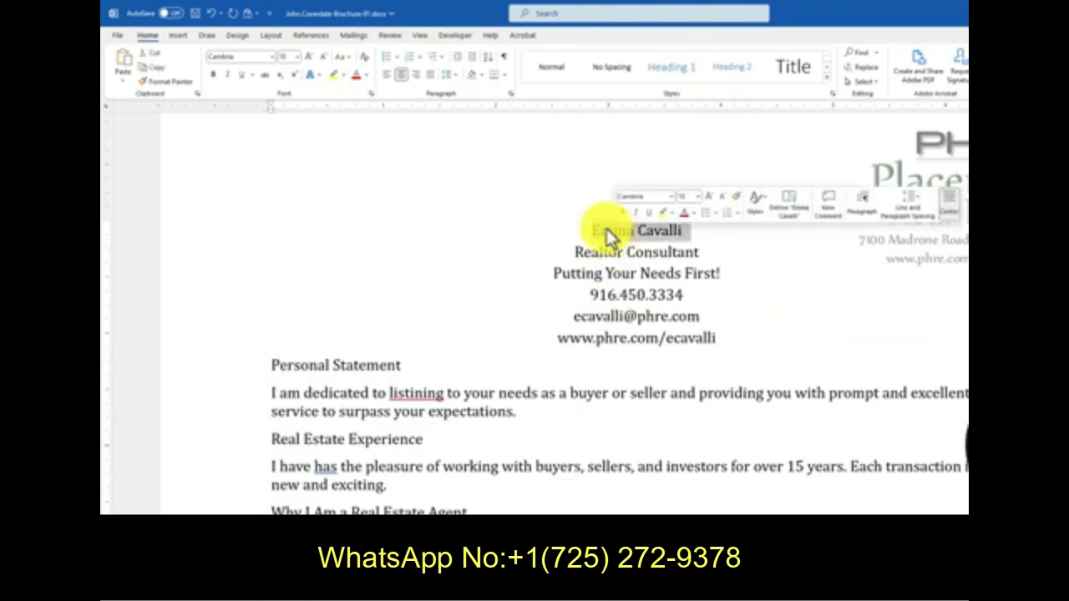